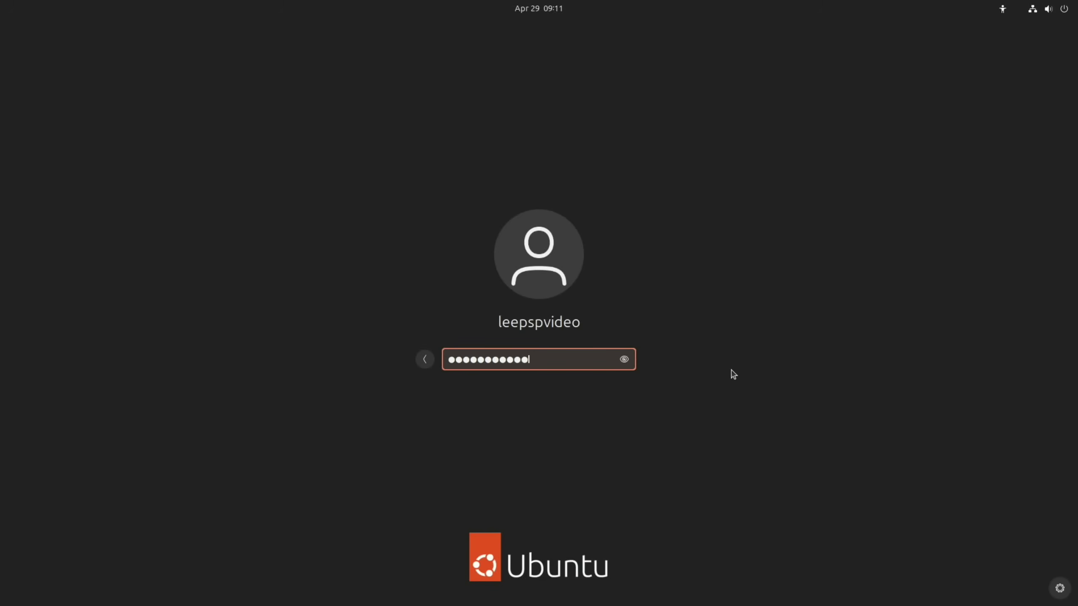
Log in with the account password and scroll through the Noble Numbat release notes in Firefox
key(Return)
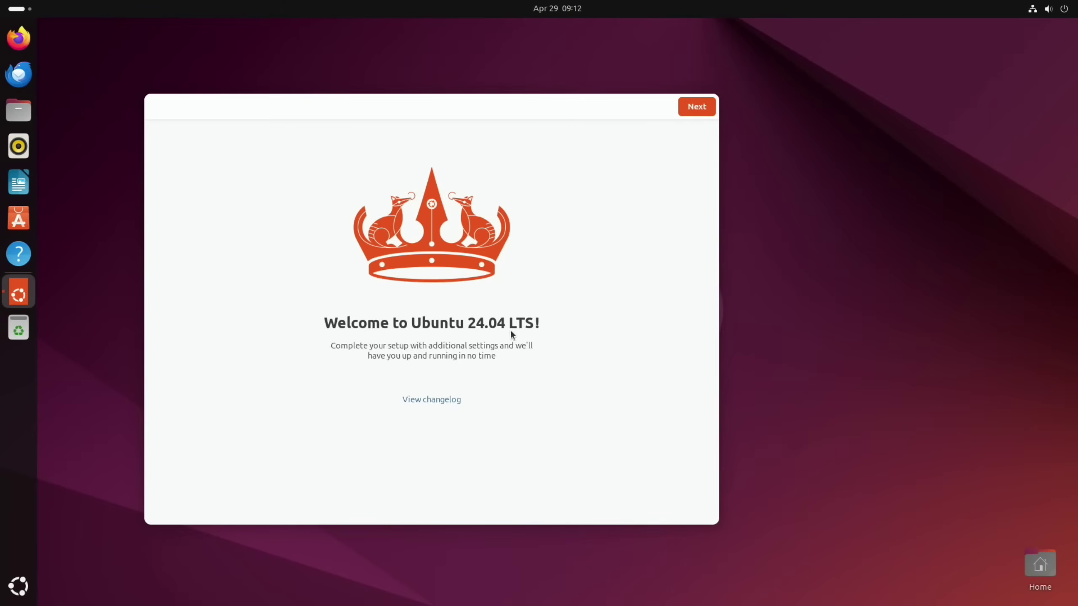
scroll(412, 321, down, 6)
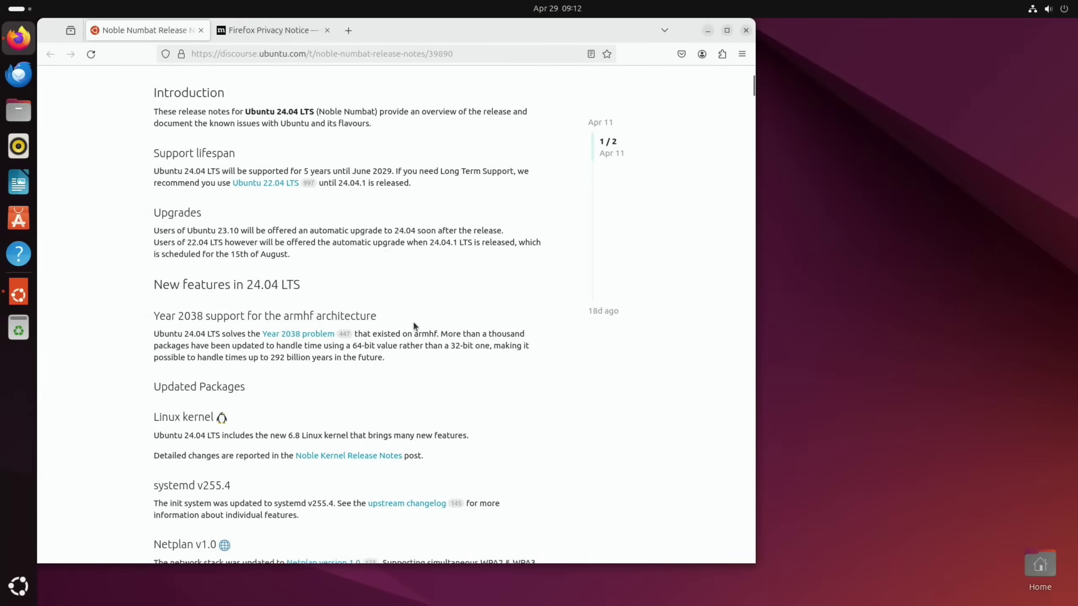
scroll(414, 326, down, 5)
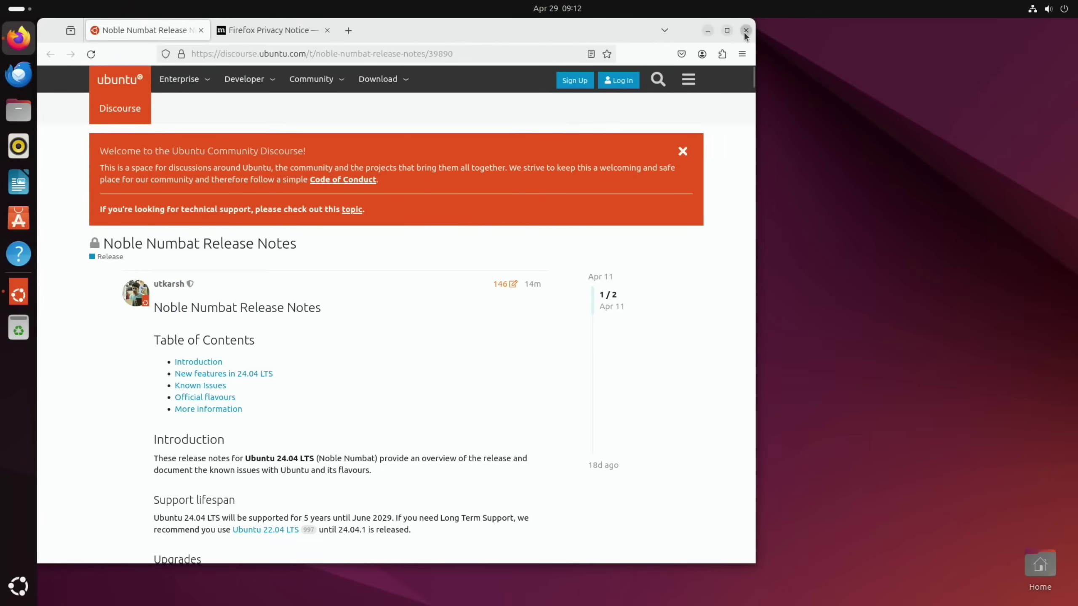
Close the release notes and advance through the welcome setup, skipping Ubuntu Pro
click(746, 31)
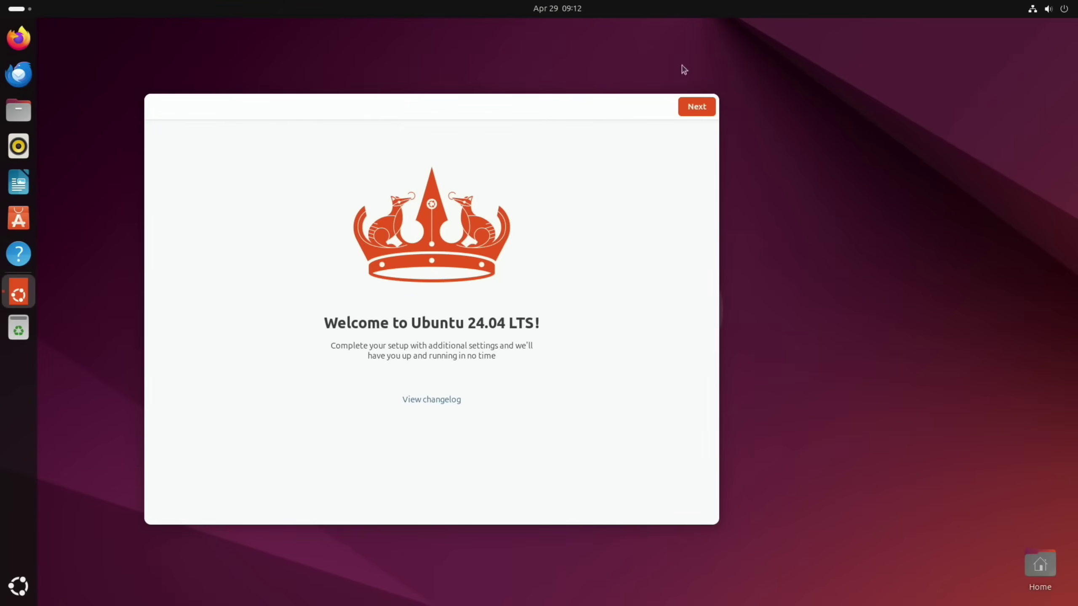
click(707, 107)
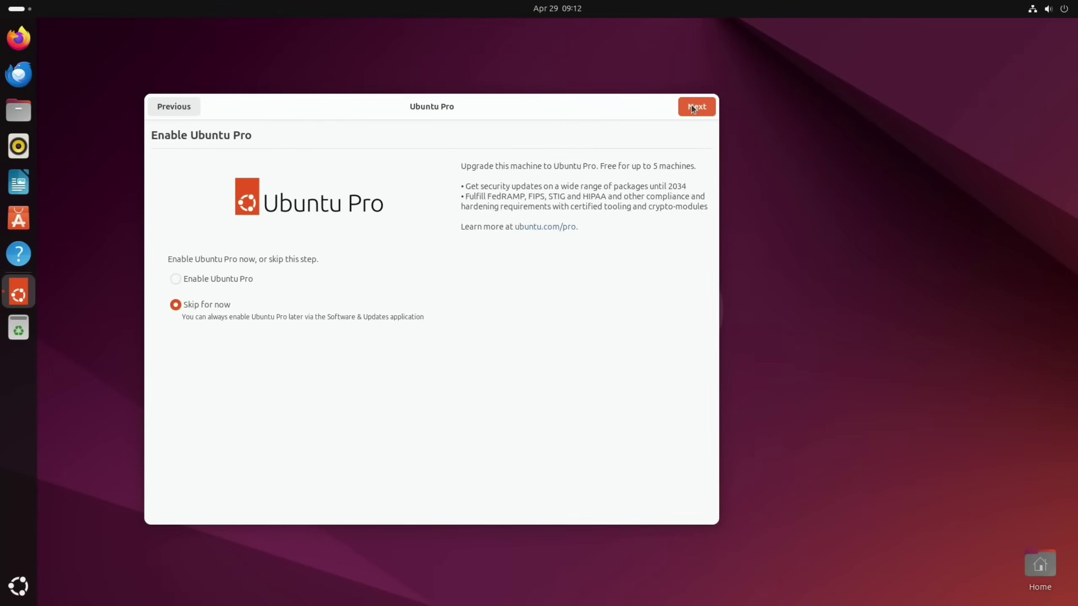
click(693, 108)
click(694, 108)
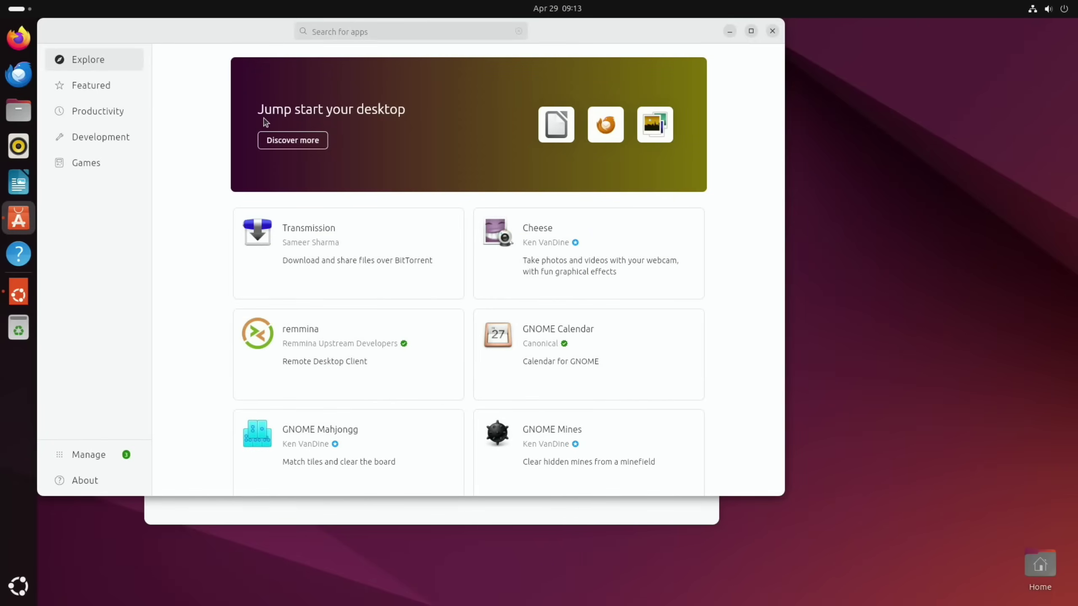
Search the App Center for 'dolphin', then close the App Center
drag(580, 34, 812, 133)
click(543, 123)
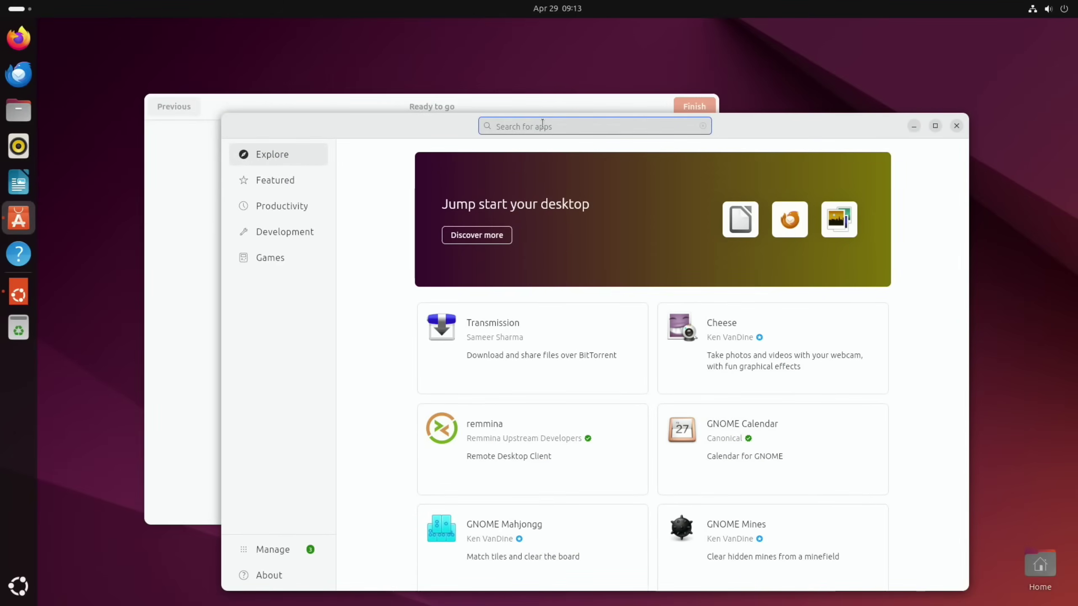
text(dolphin)
key(Return)
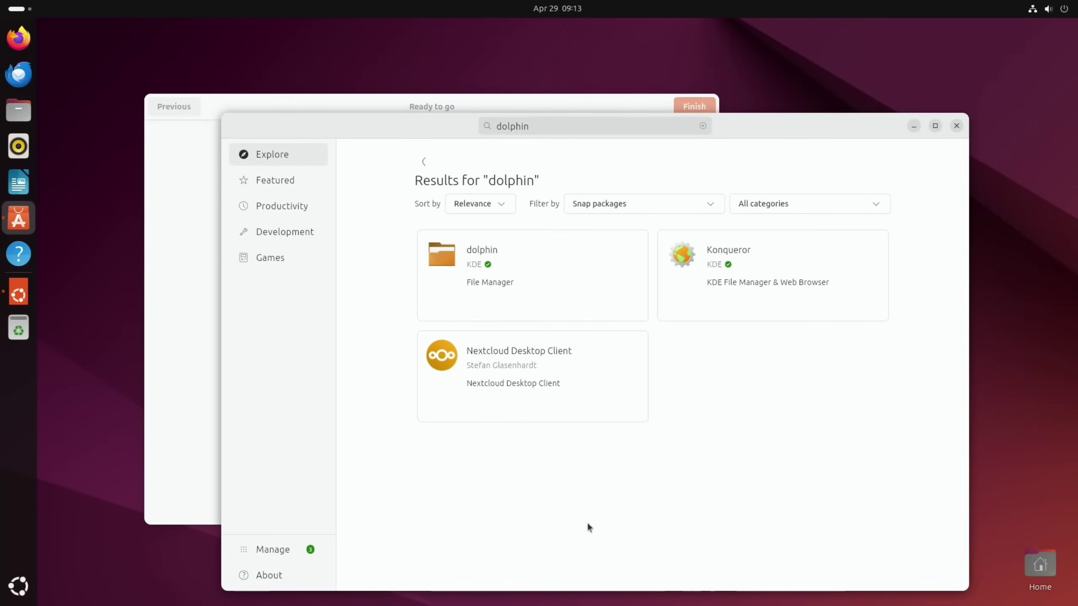
click(558, 122)
click(955, 126)
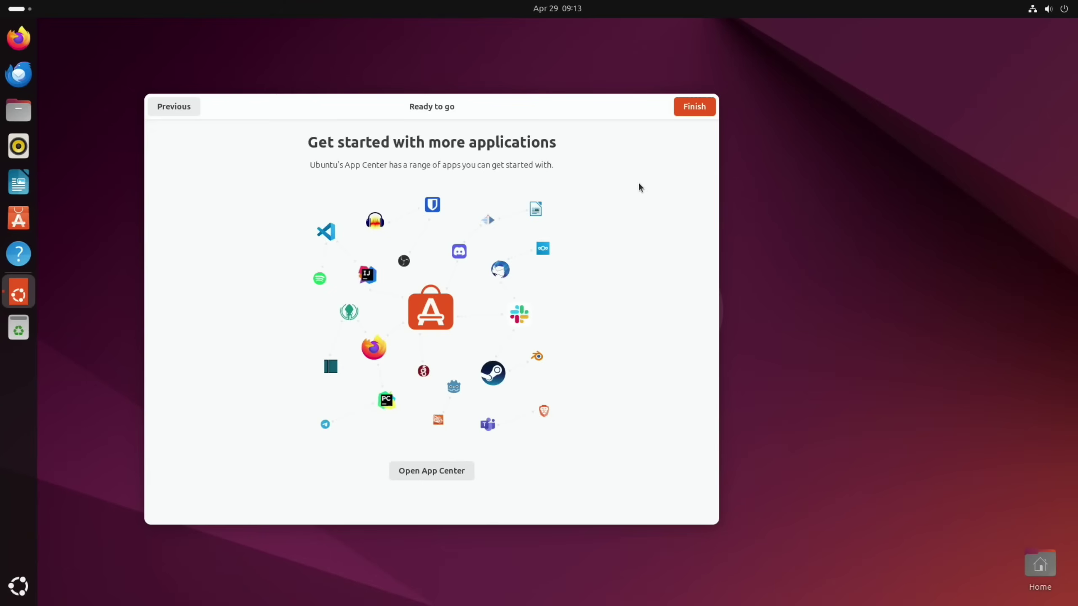
Finish the welcome setup, browse and close the home folder in Files, then show quick settings
click(689, 109)
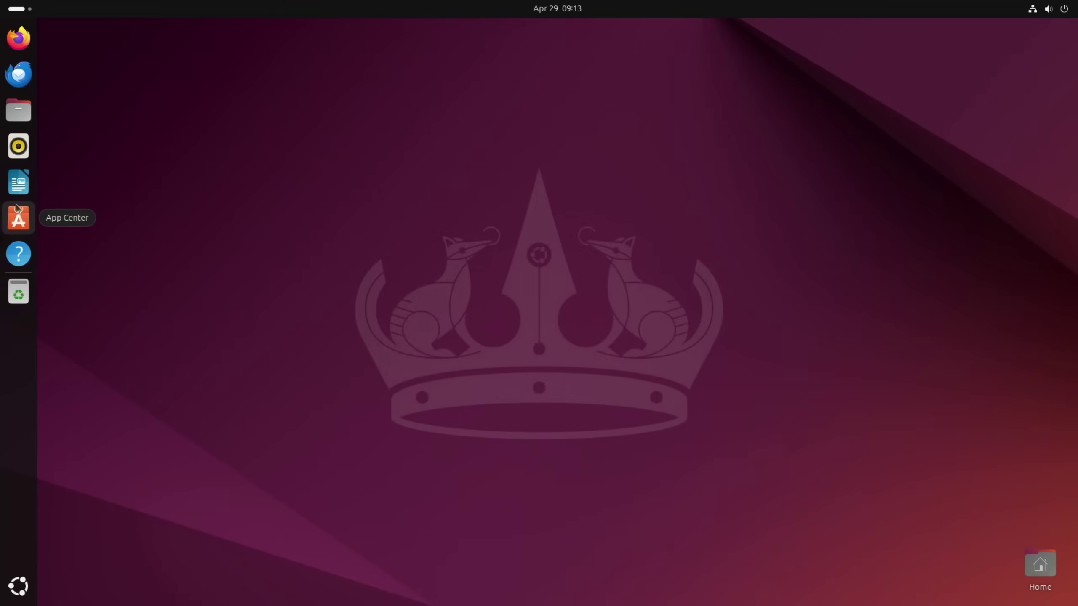
click(21, 118)
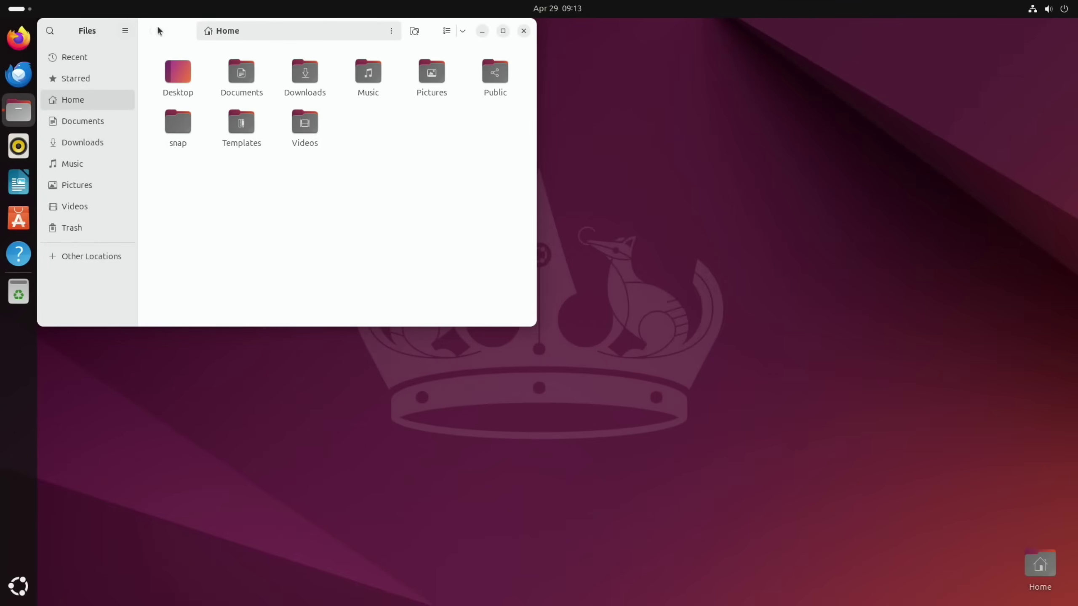
drag(165, 30, 438, 259)
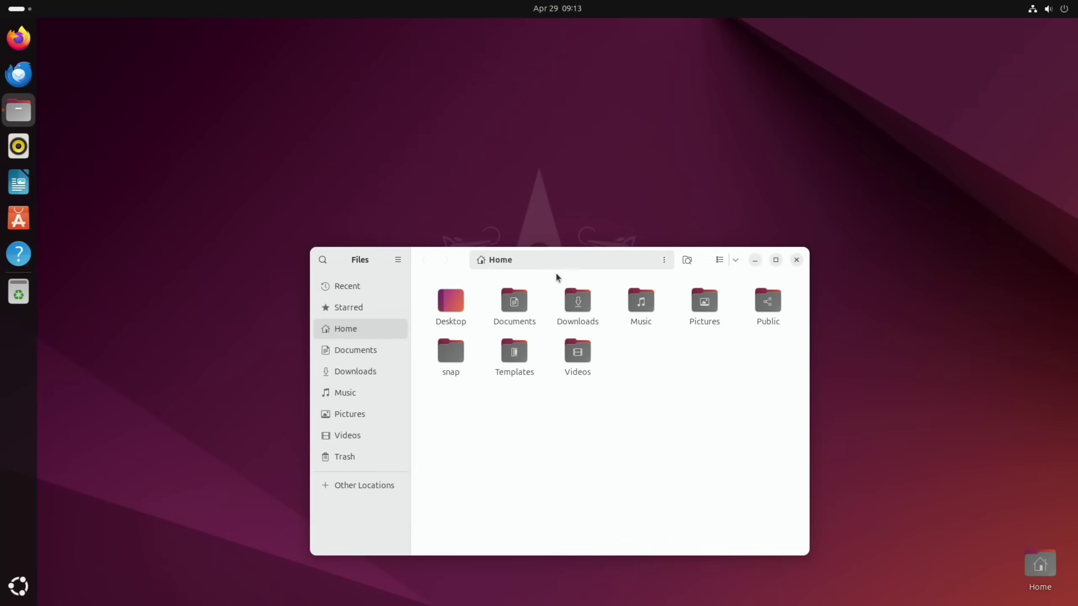
click(796, 261)
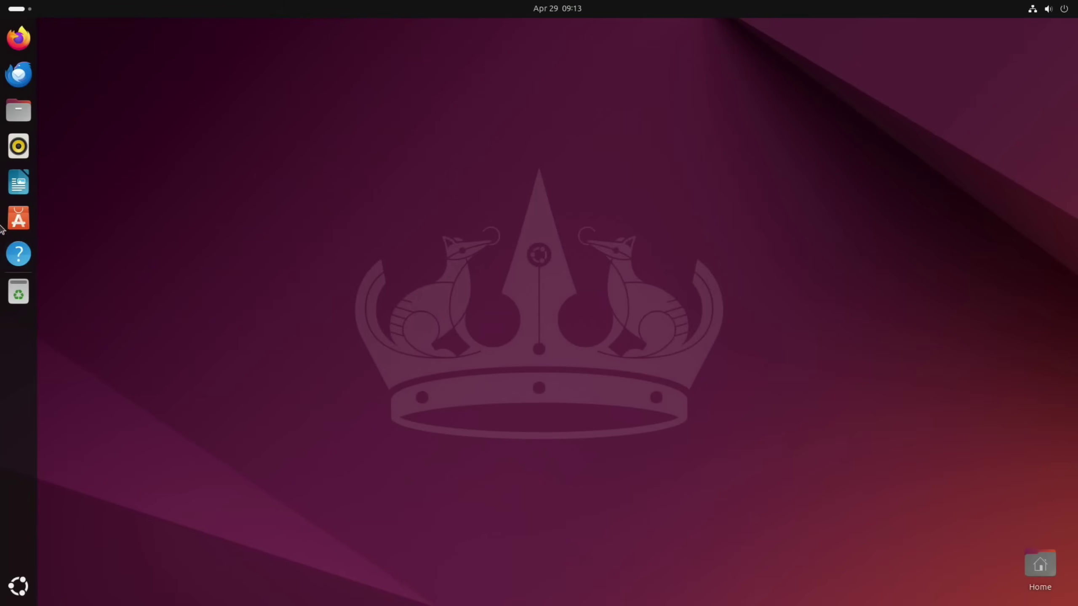
key(super)
click(1063, 9)
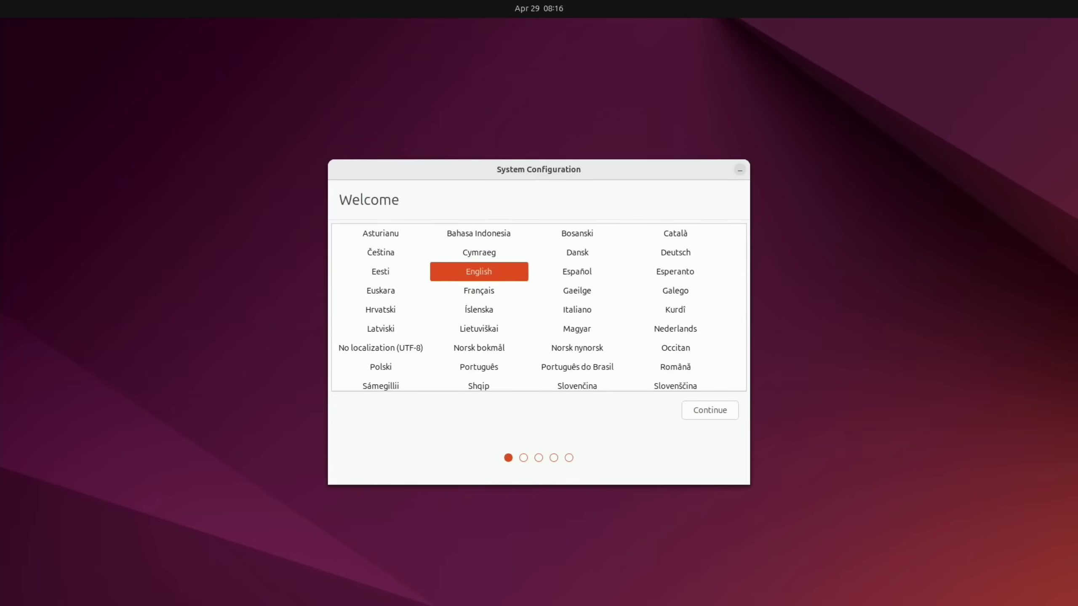
Continue past the English Welcome page and the Who are you? details to start installing
key(Return)
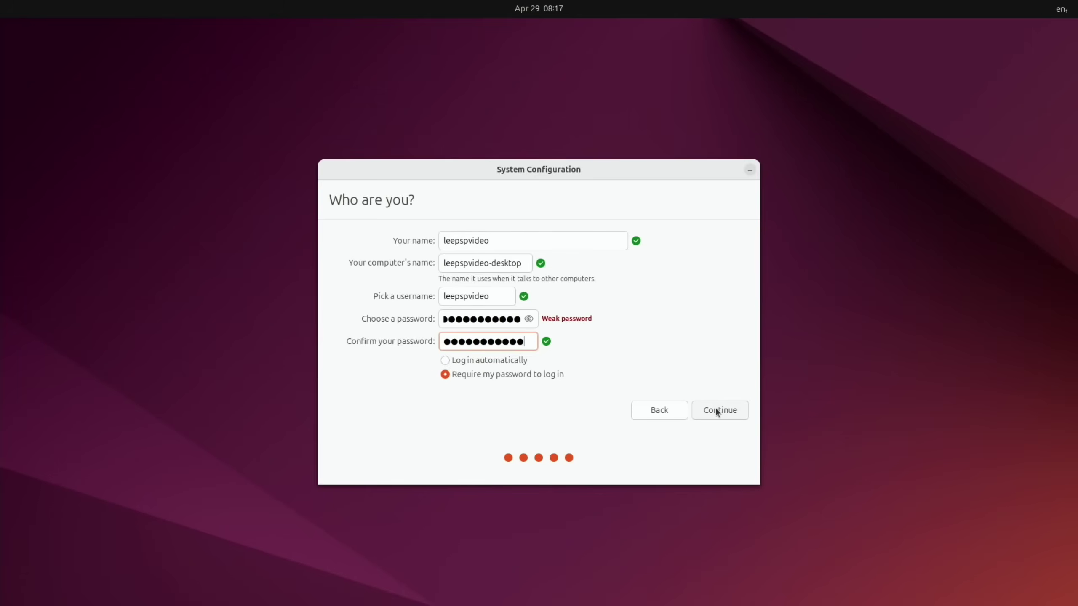
click(716, 410)
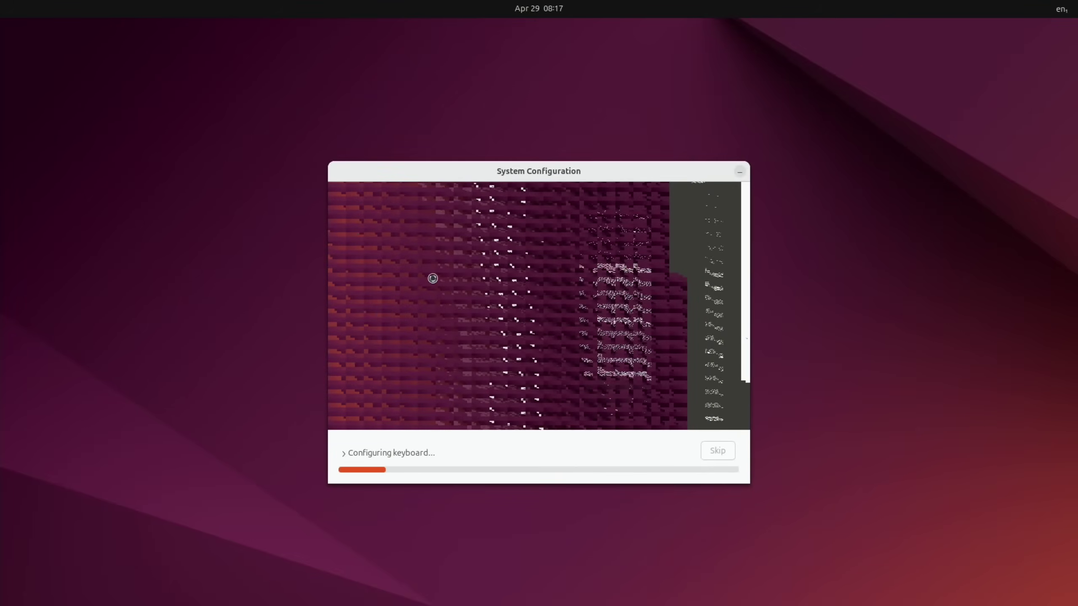
drag(474, 173, 497, 118)
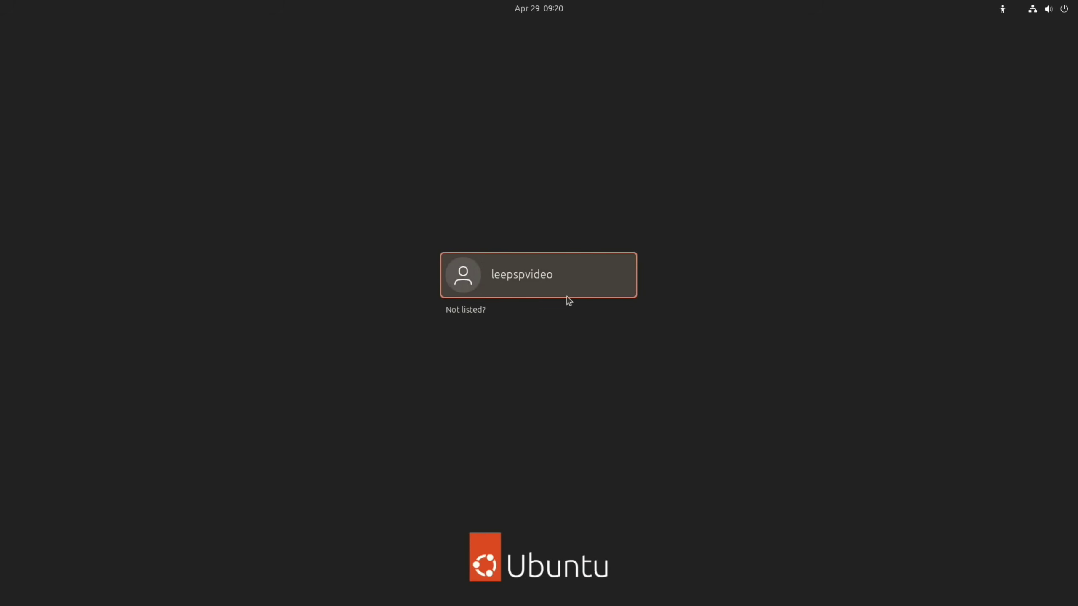
Log in as the listed user with the account password and move the welcome window right
click(515, 277)
text(•••••••••••)
key(Return)
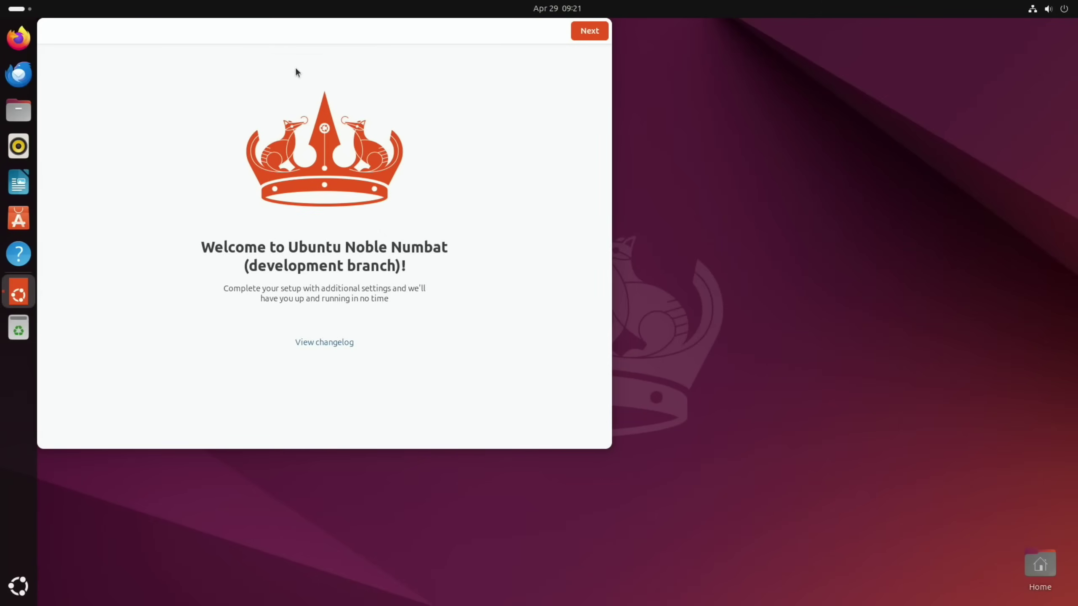
drag(288, 35, 617, 134)
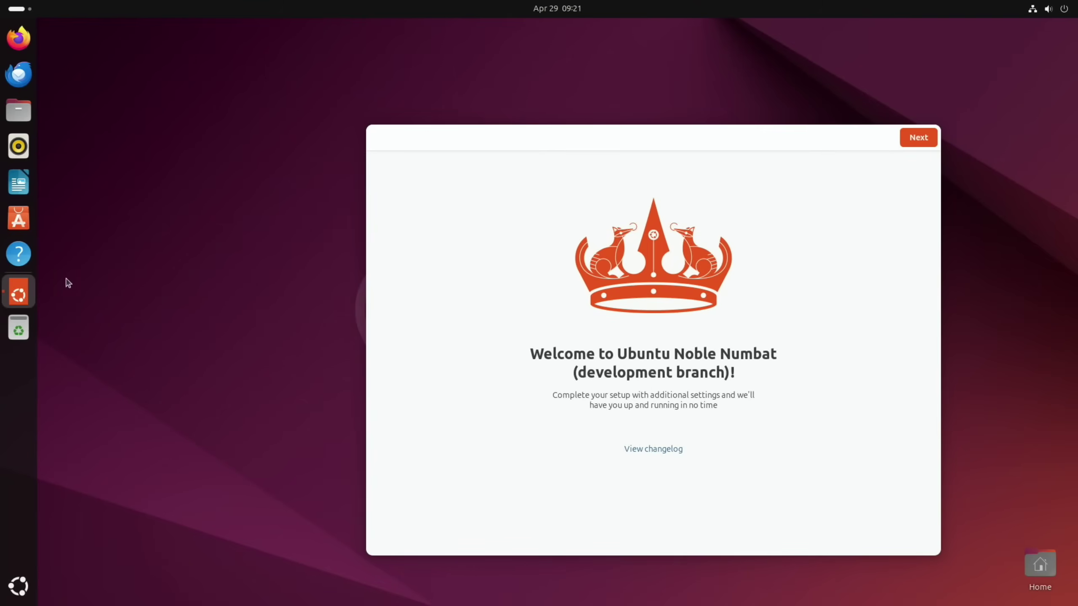
Search the web for 'pi apps' and copy the install command from Botspot/pi-apps on GitHub
click(21, 50)
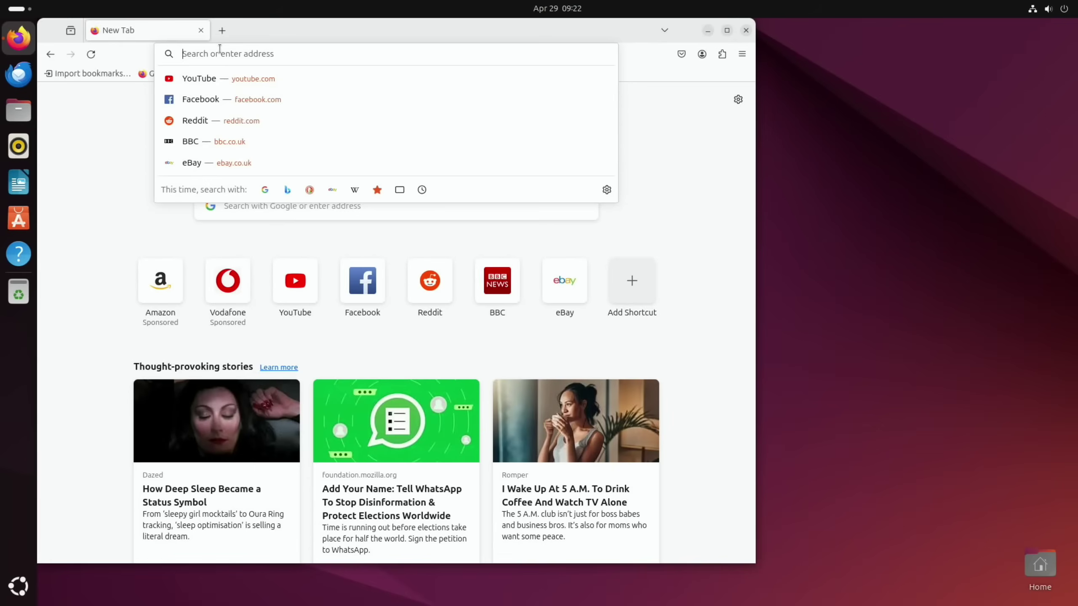
text(pi apps)
key(Return)
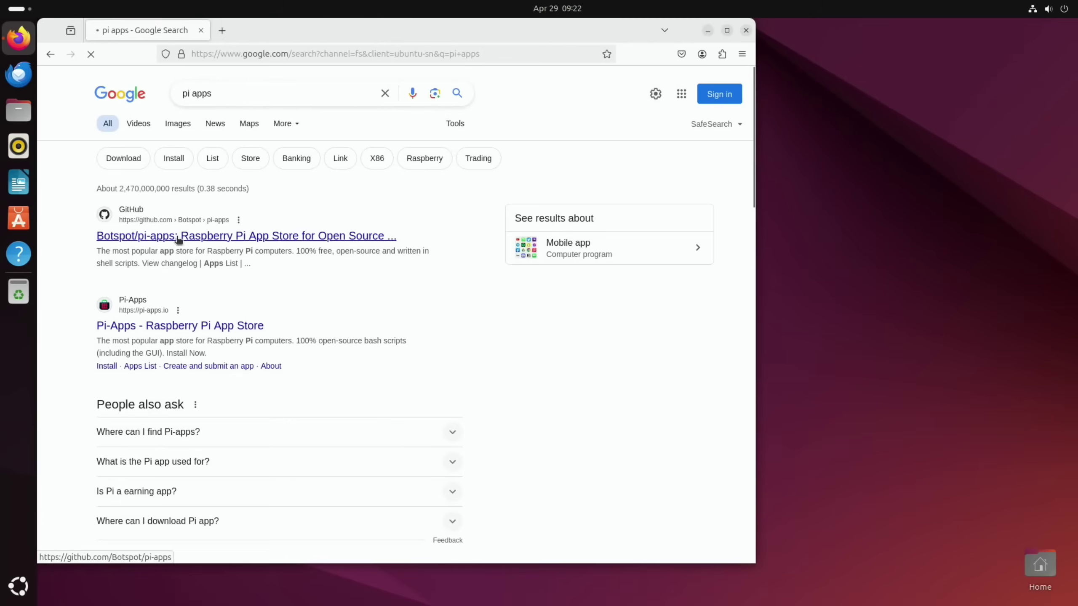
click(180, 241)
scroll(253, 306, down, 8)
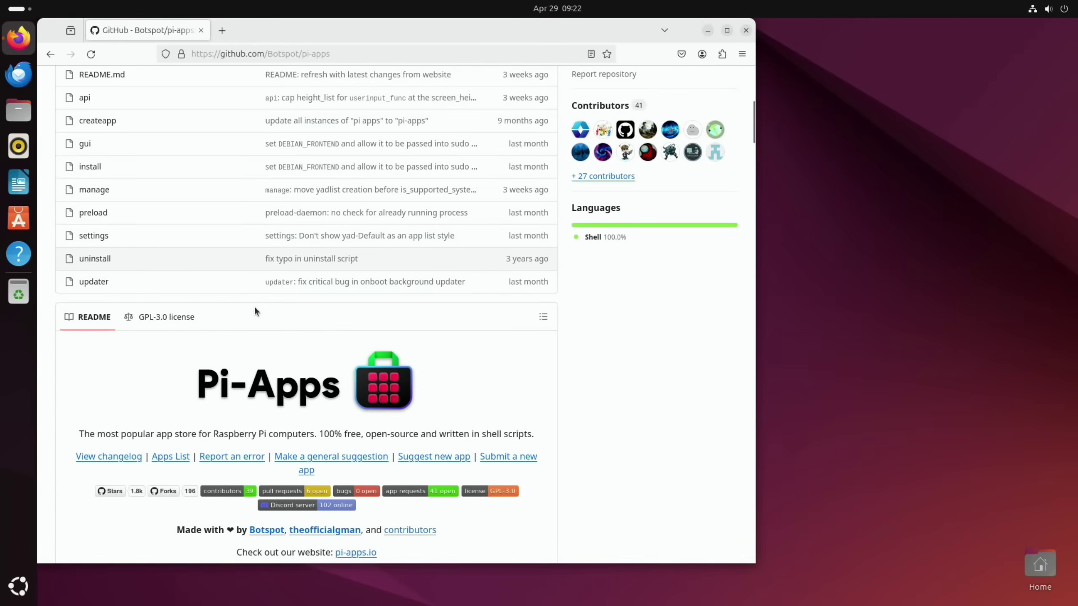
scroll(254, 307, down, 5)
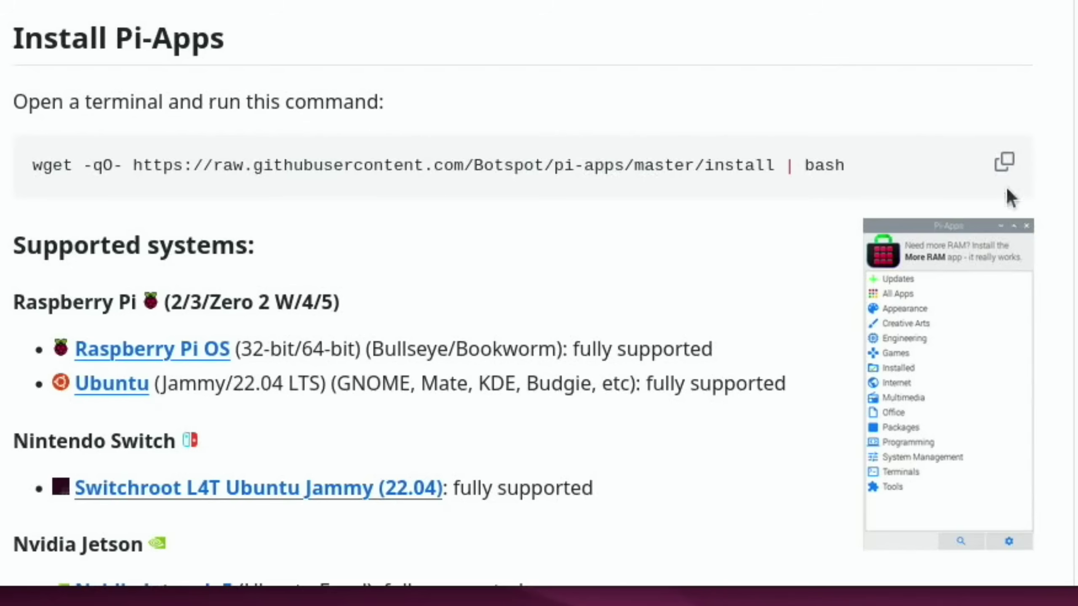
click(526, 525)
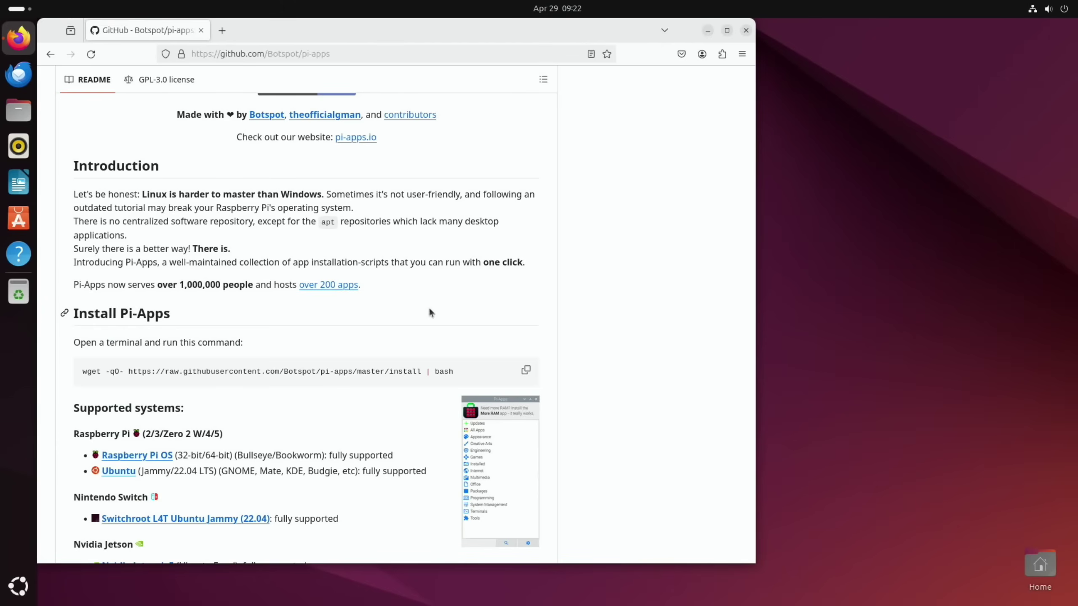
Run the Pi-Apps install command in a terminal with the admin password, then close Firefox
key(ctrl+alt+t)
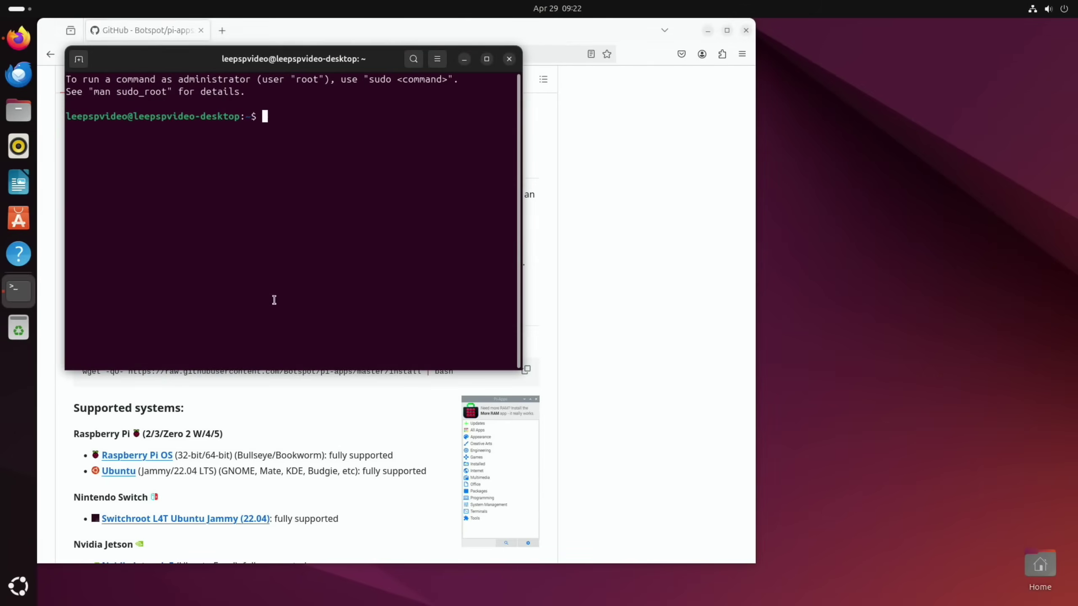
right_click(323, 206)
click(337, 240)
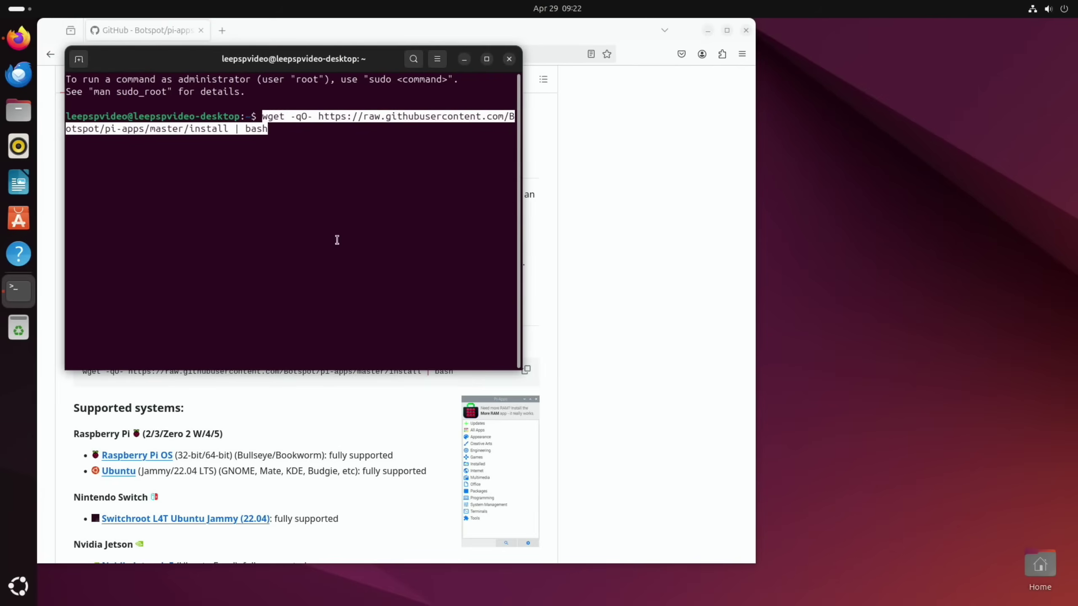
key(Return)
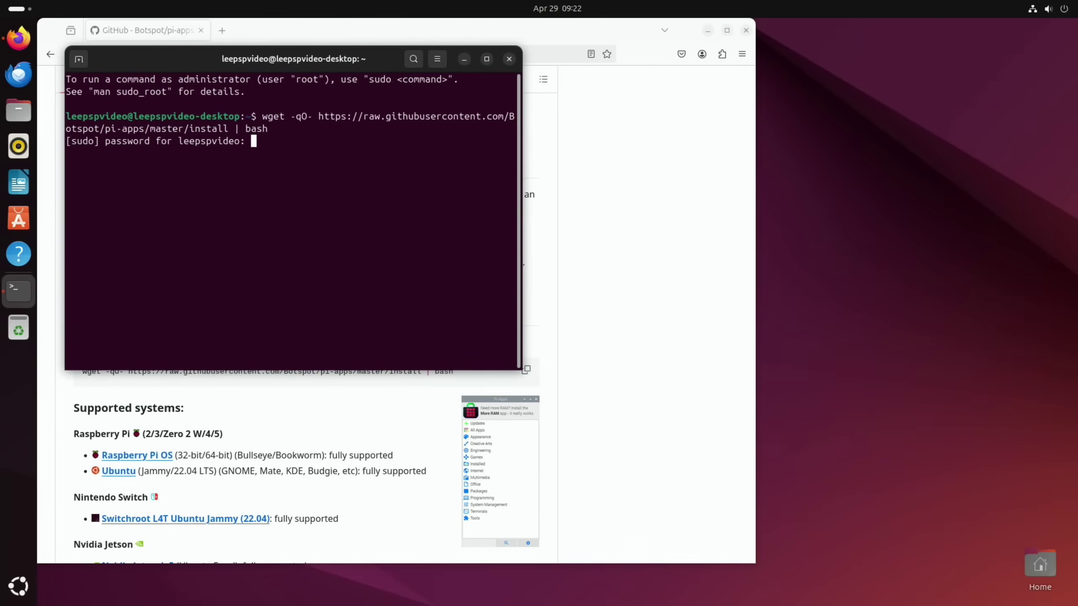
key(Return)
key(ctrl+d)
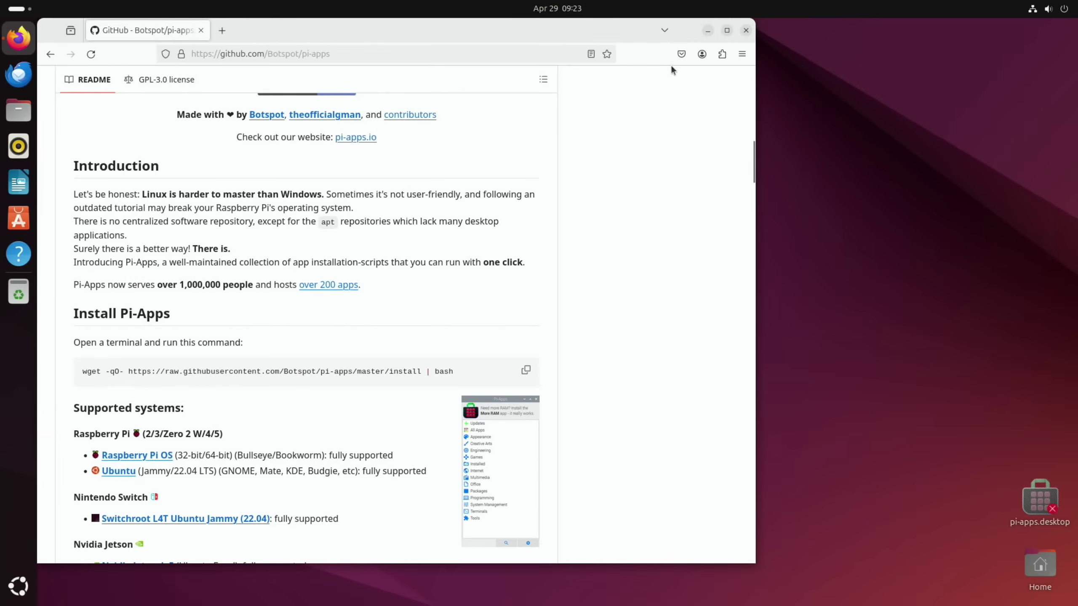
click(745, 30)
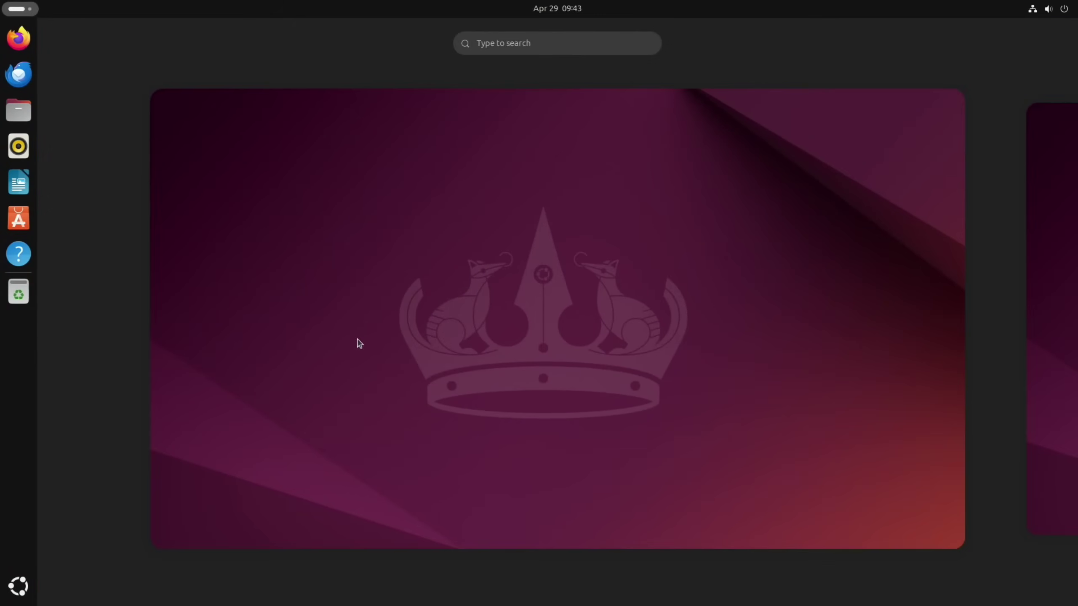
Launch Pi-Apps from the activities search
text(appl)
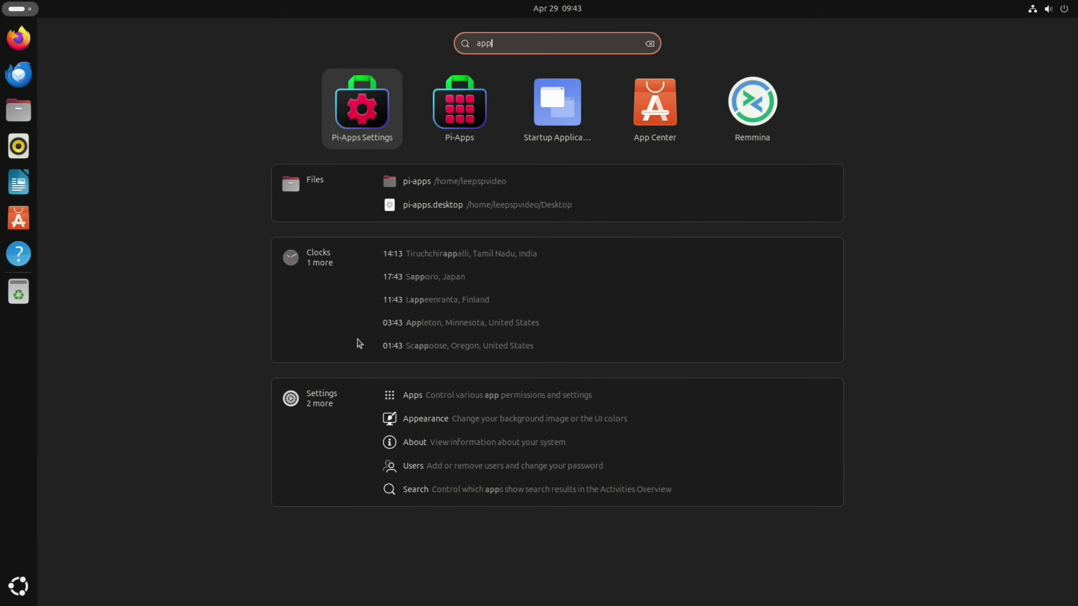
key(BackSpace)
key(Tab)
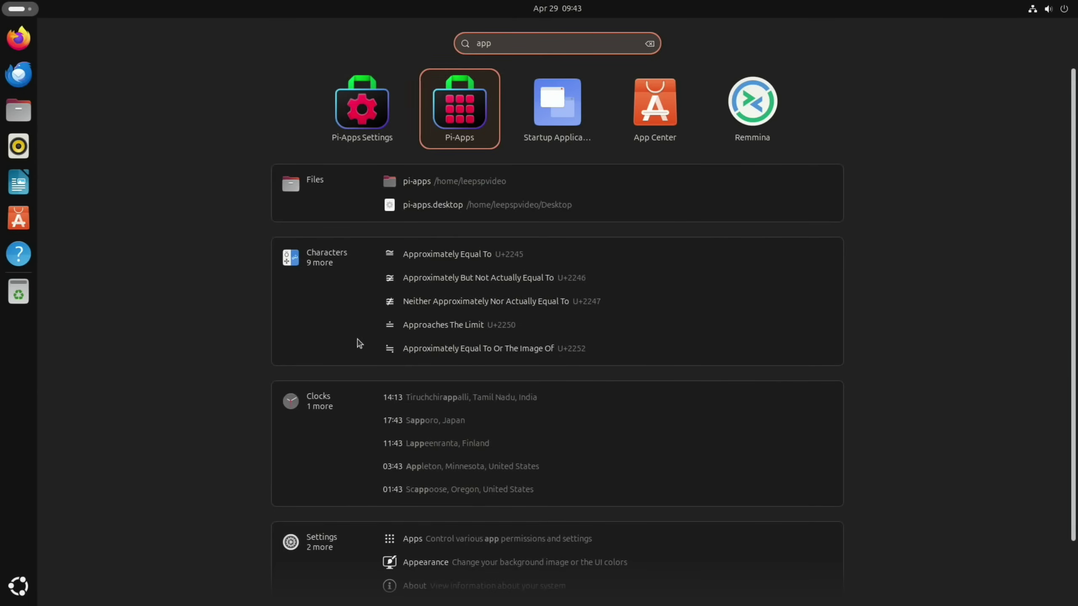
key(Return)
Search Pi-Apps for 'balena', start installing BalenaEtcher, and abort the failing installer with Ctrl+C
click(416, 480)
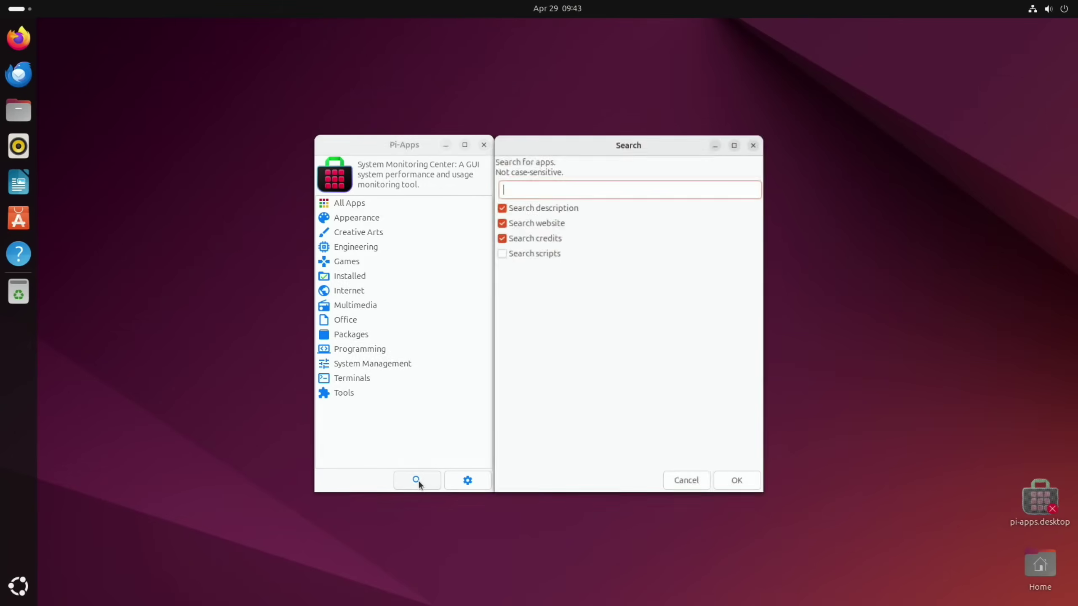
text(balena)
key(Return)
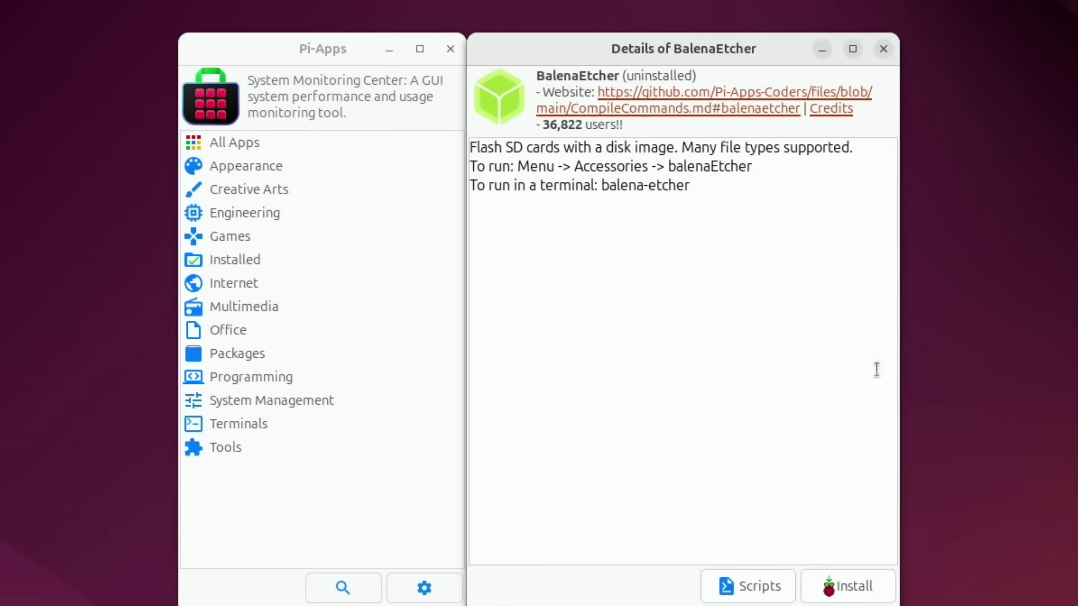
click(853, 585)
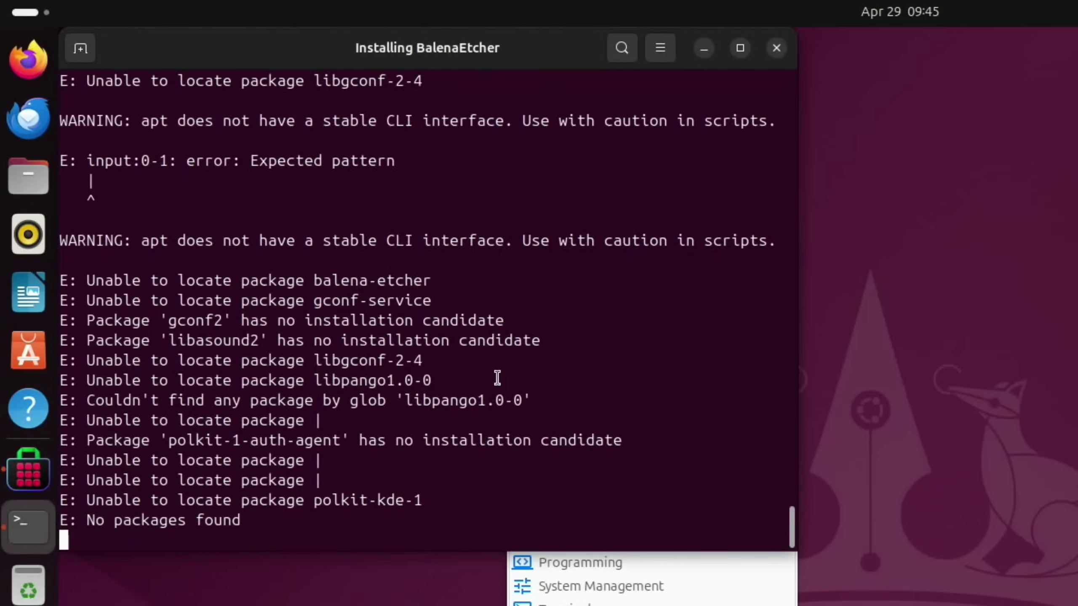
key(ctrl+c)
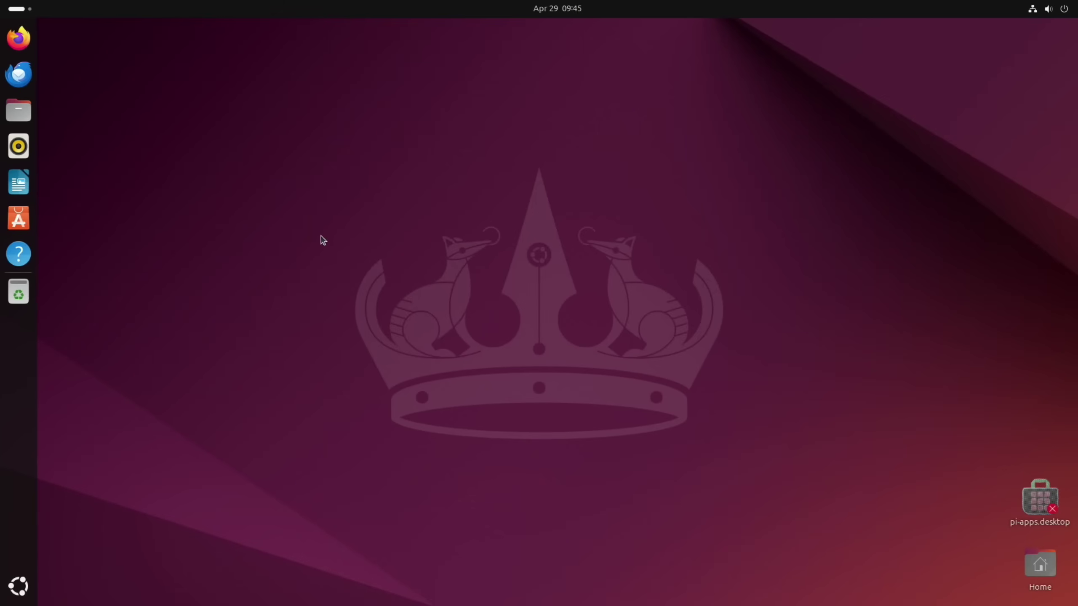
key(super)
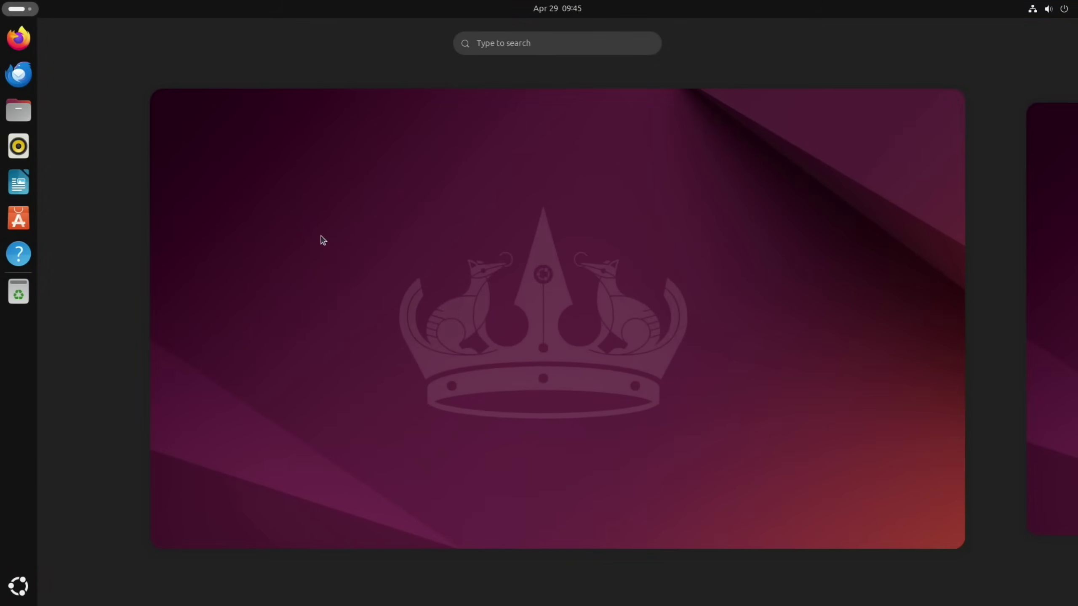
text(balena)
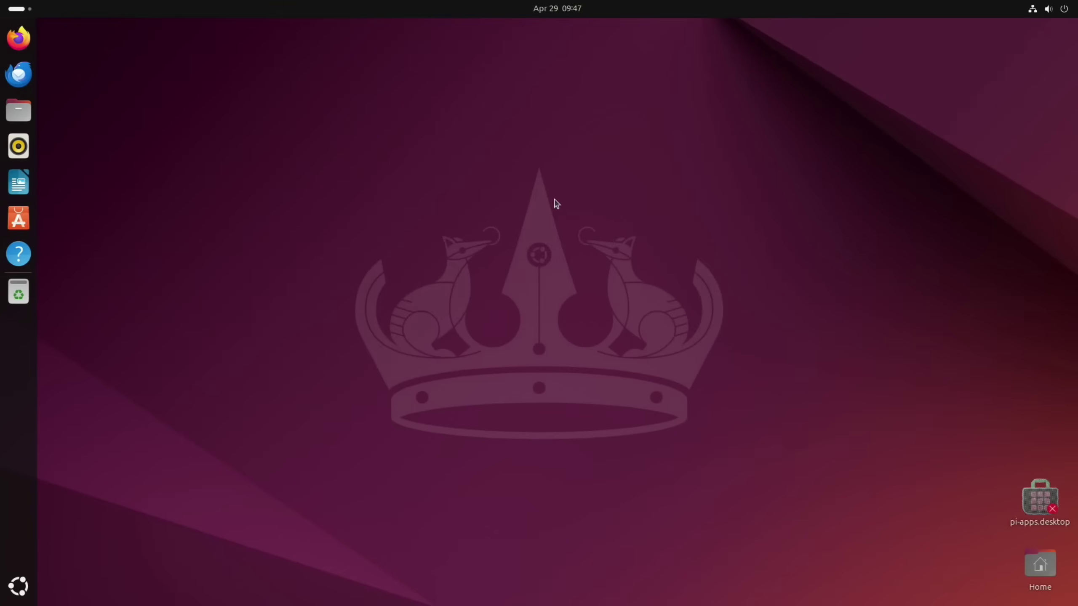
key(super)
text(disk)
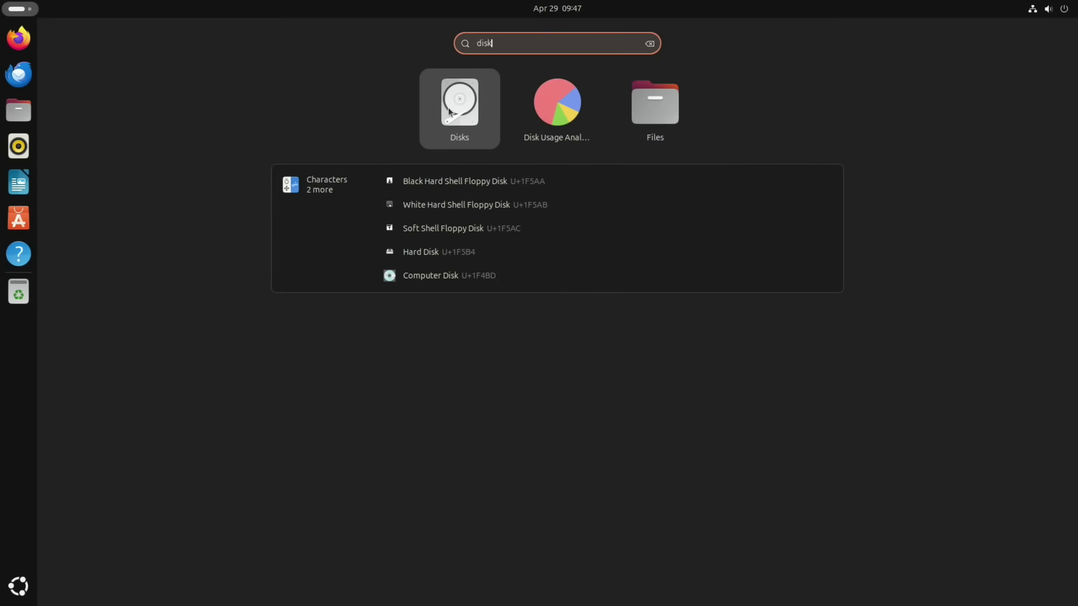
click(448, 108)
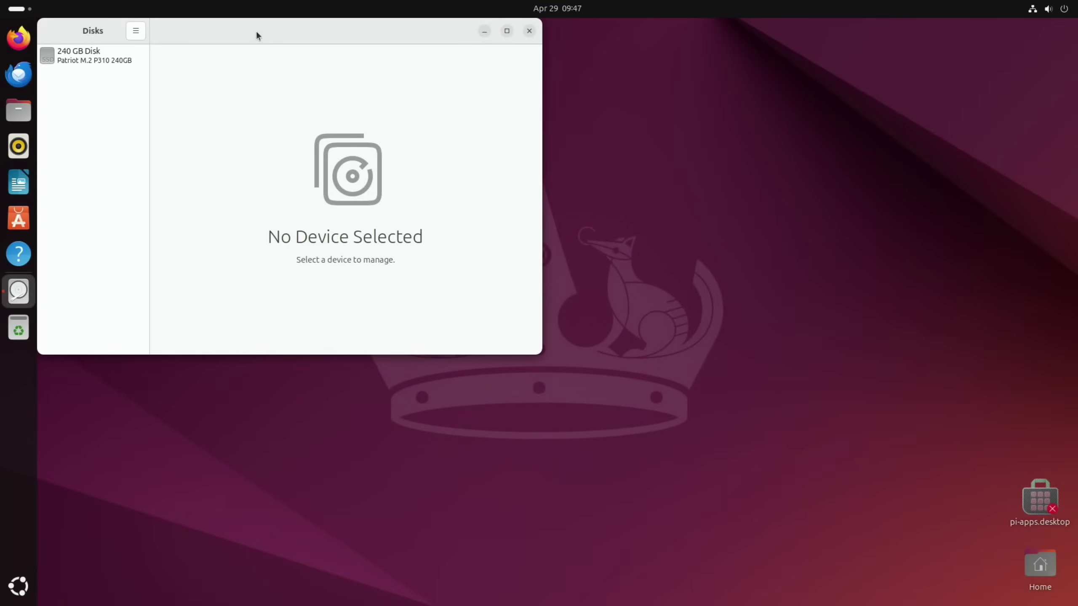
drag(257, 32, 497, 106)
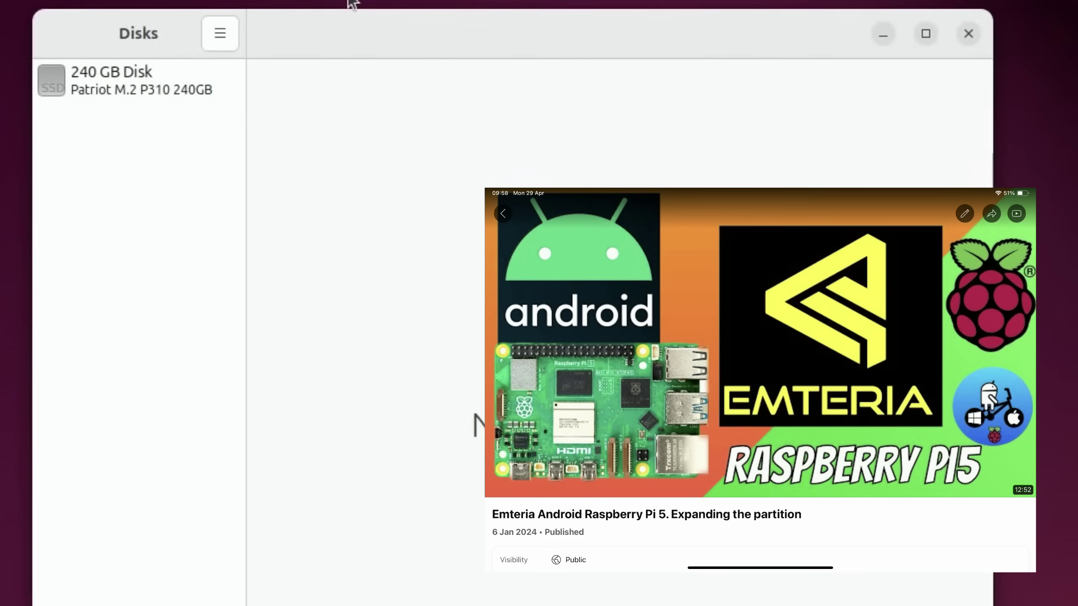
click(212, 81)
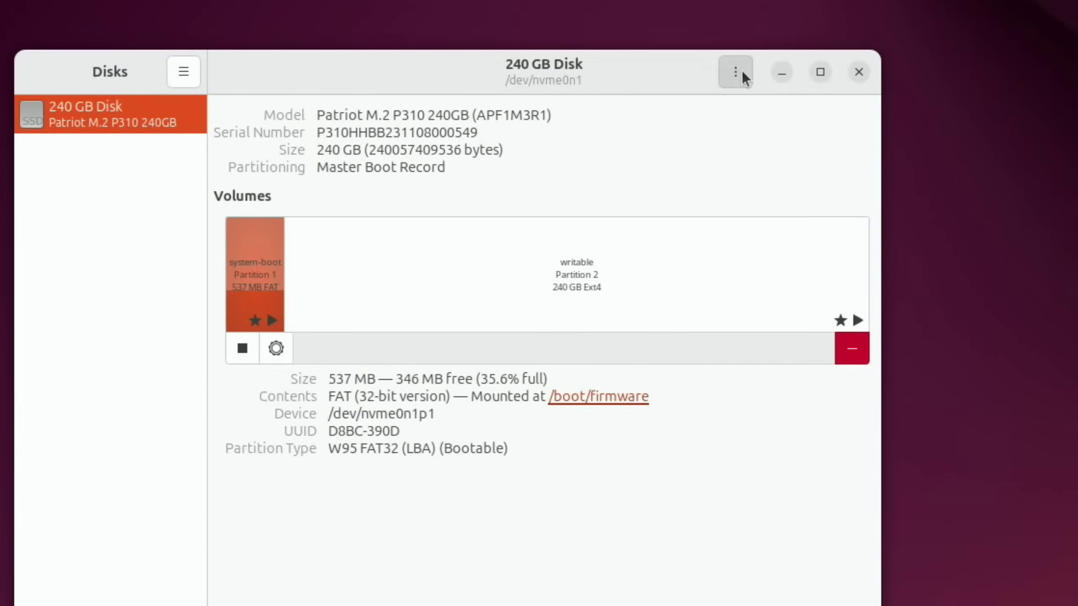
click(810, 29)
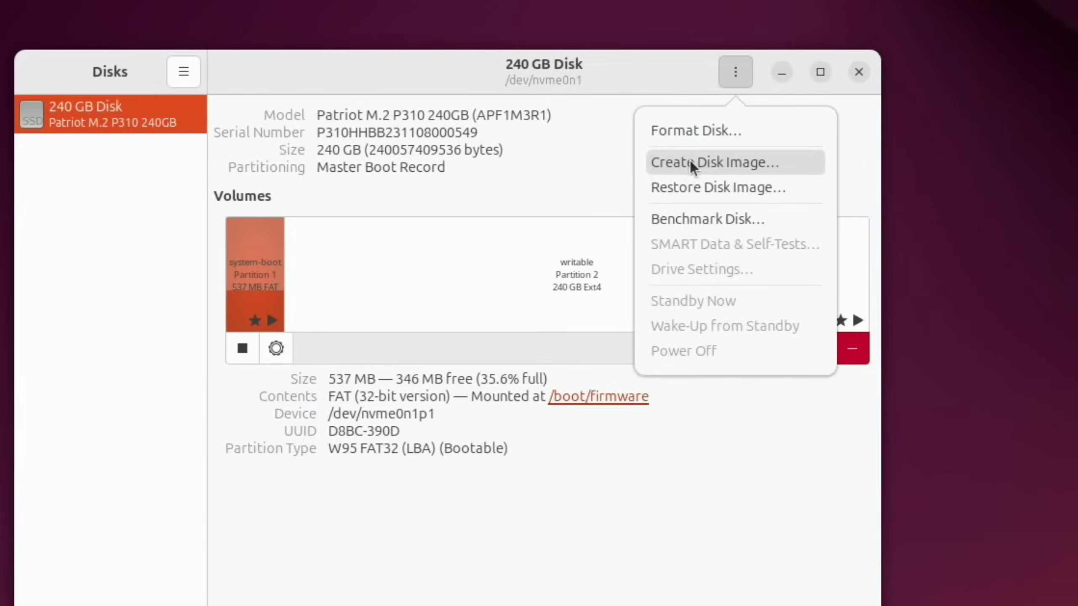
click(685, 188)
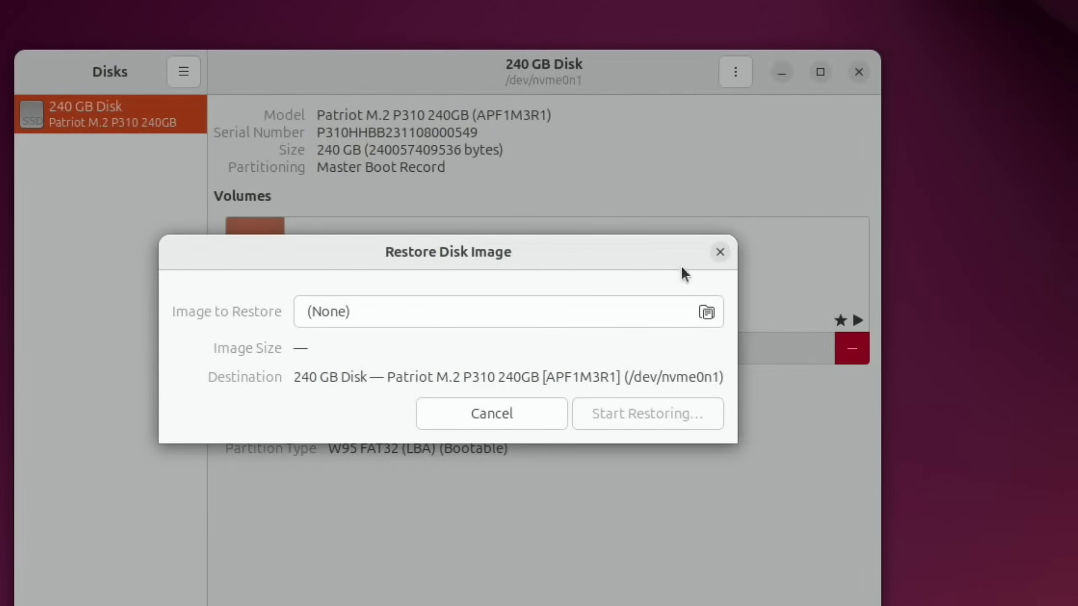
click(719, 252)
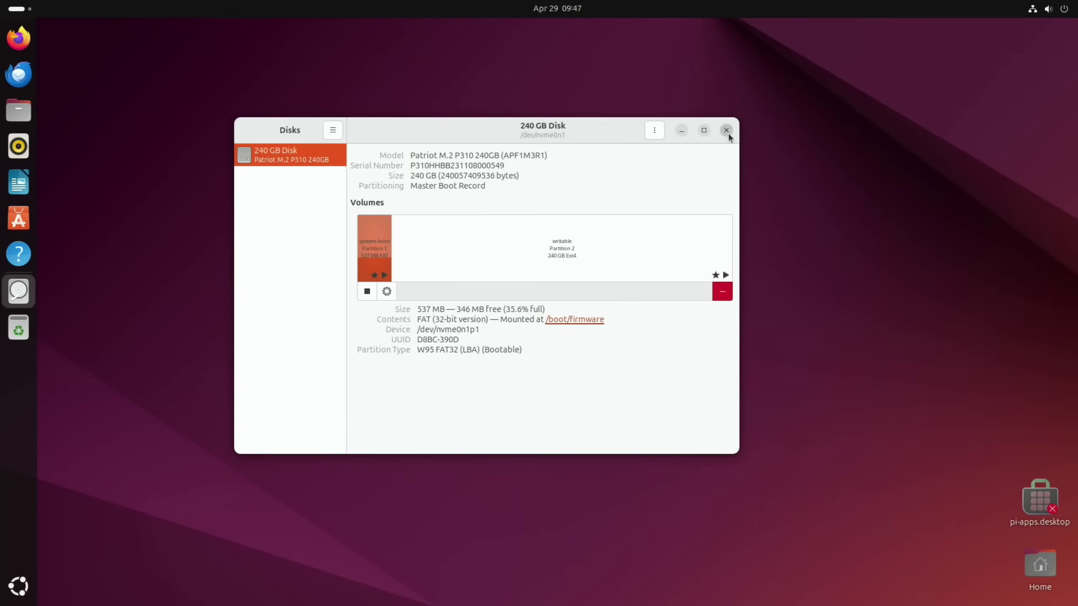
click(727, 134)
Search the web for 'ubuntu' and open the Ubuntu Desktop download page on ubuntu.com
click(18, 38)
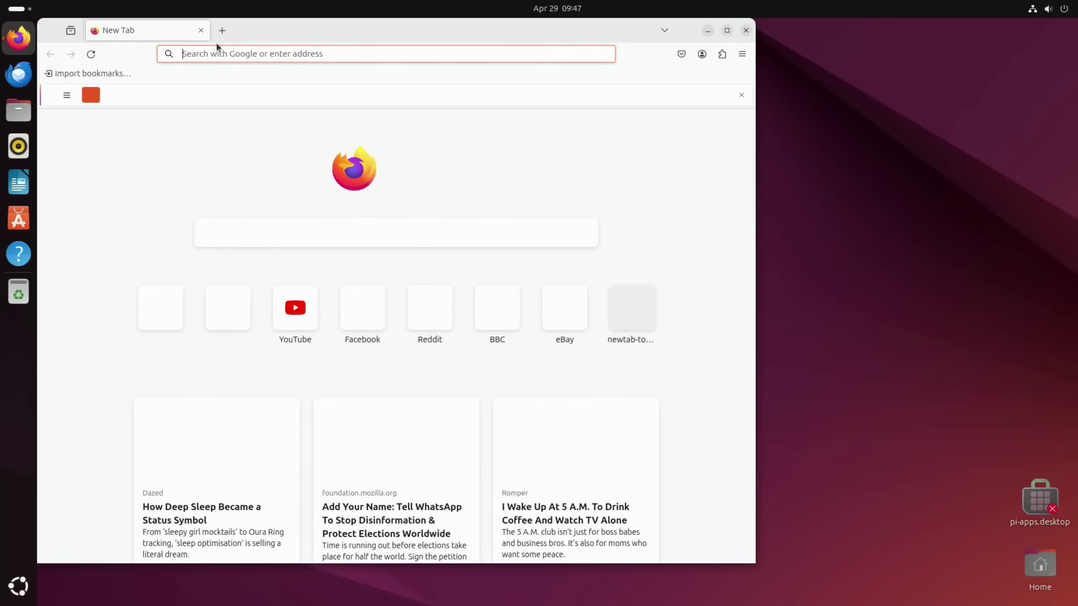
text(ubuntu)
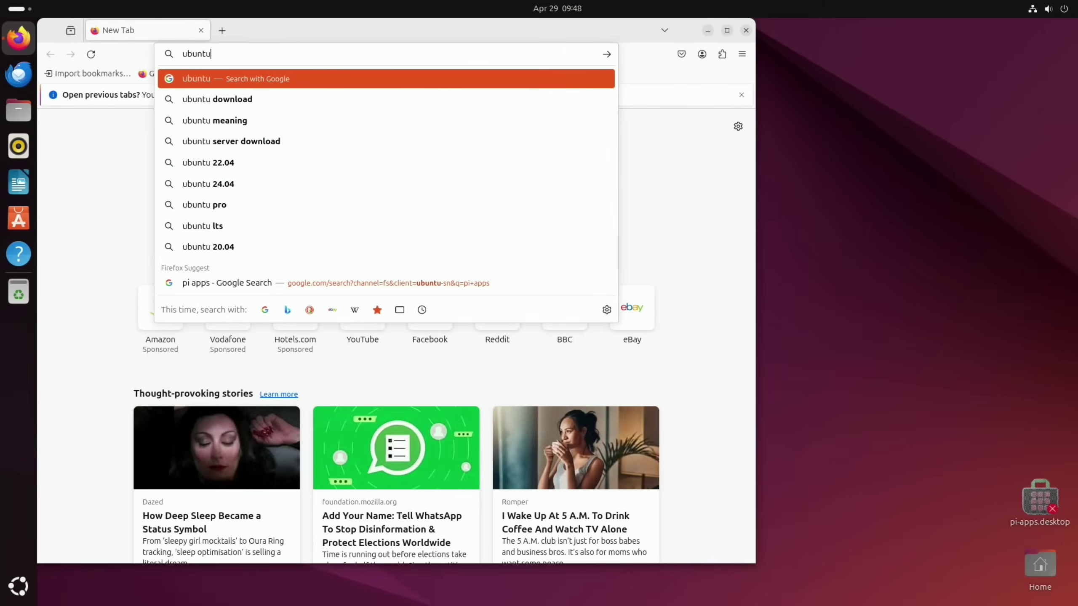
key(Return)
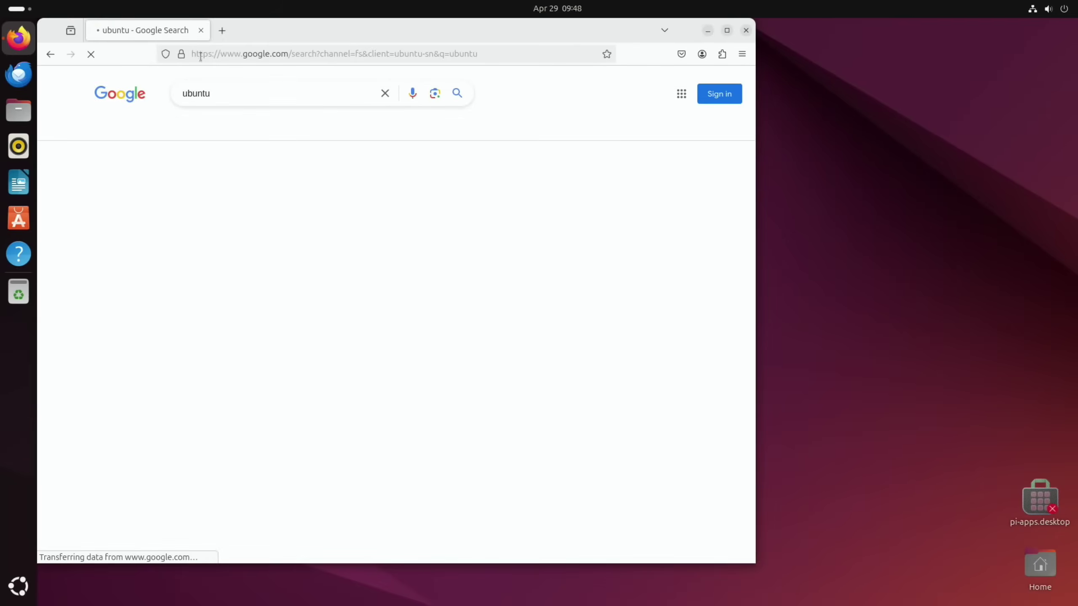
click(191, 157)
click(153, 215)
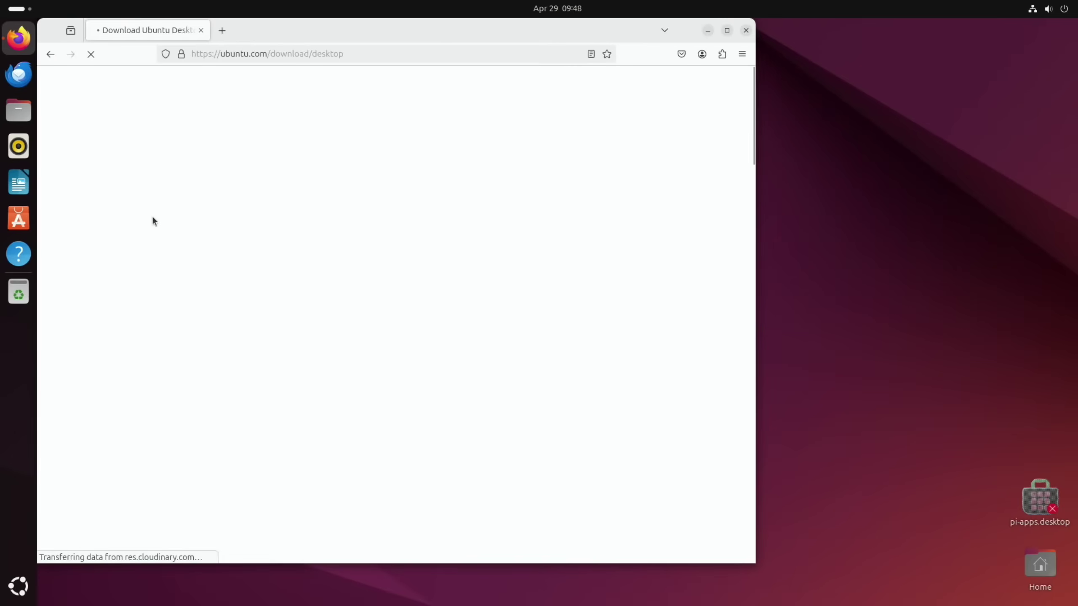
scroll(308, 199, down, 1)
scroll(308, 200, down, 5)
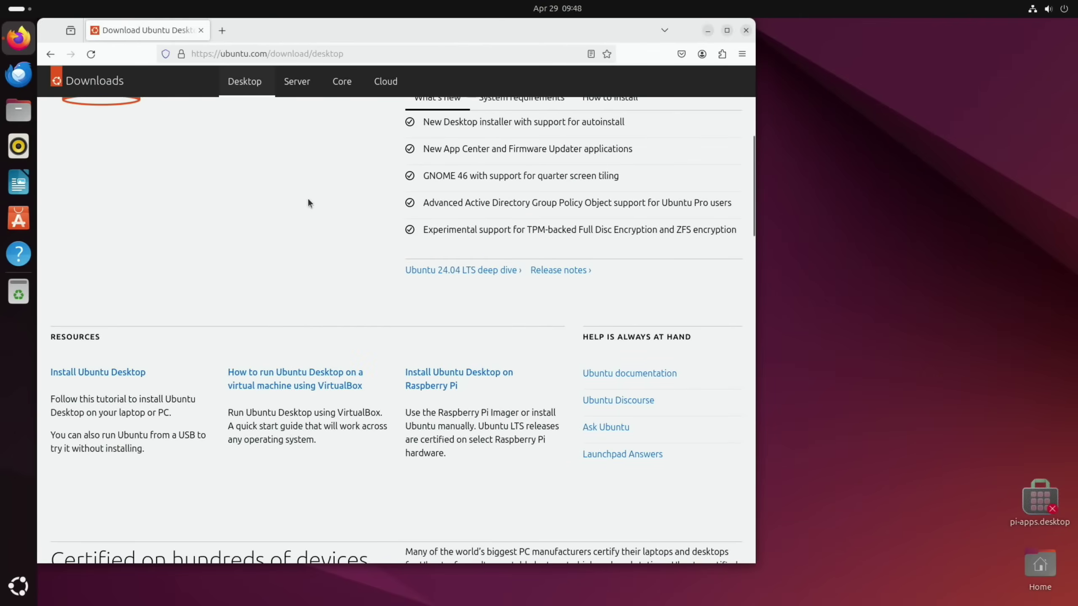
scroll(308, 203, down, 2)
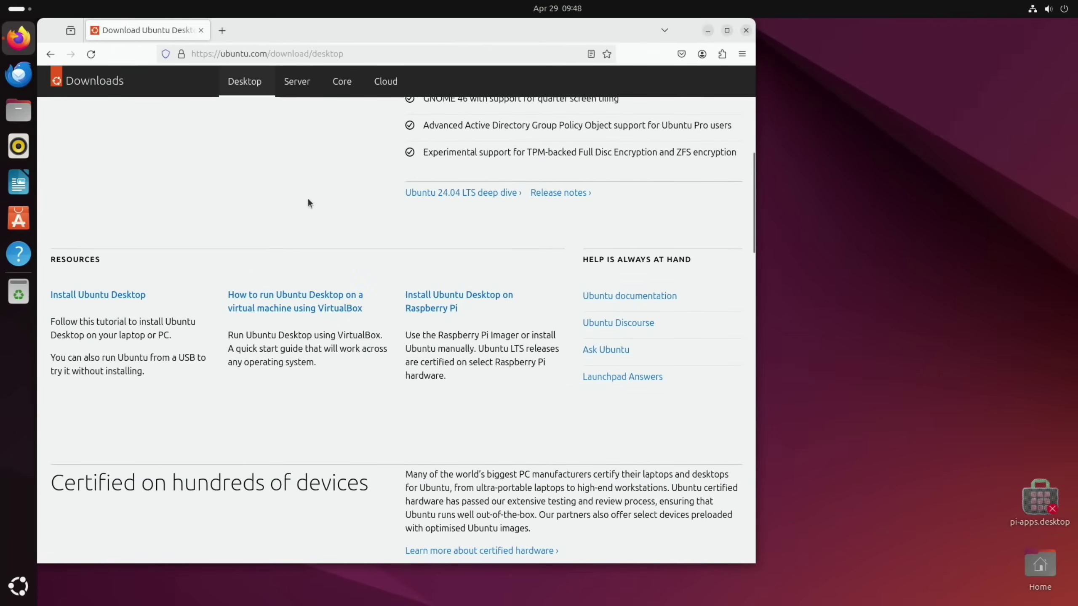
Download Ubuntu Desktop 24.04 LTS from the Raspberry Pi install guide, then dismiss the downloads list
click(460, 293)
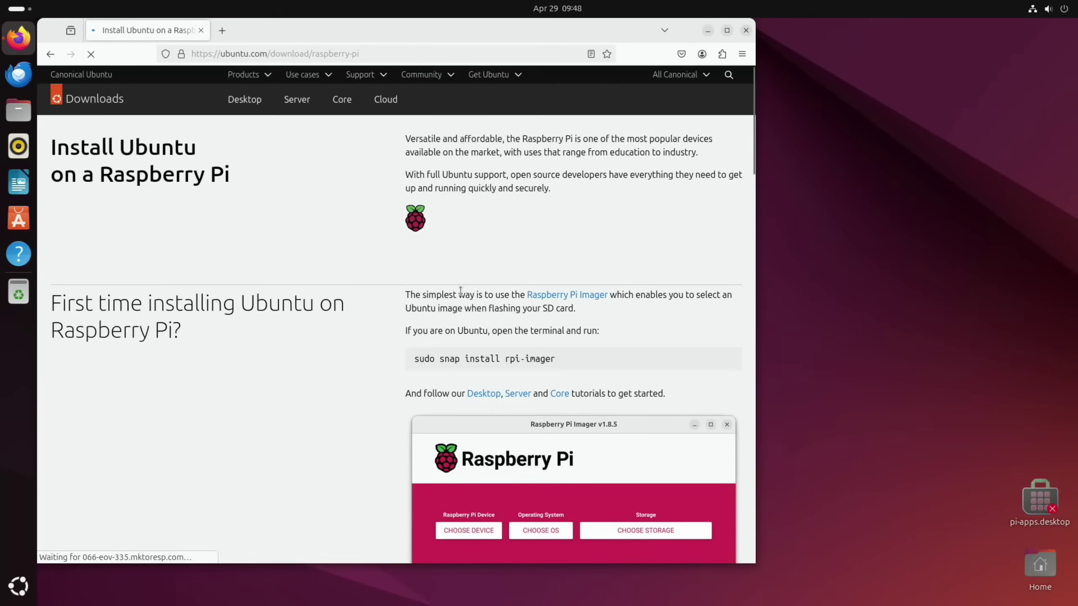
scroll(416, 239, down, 5)
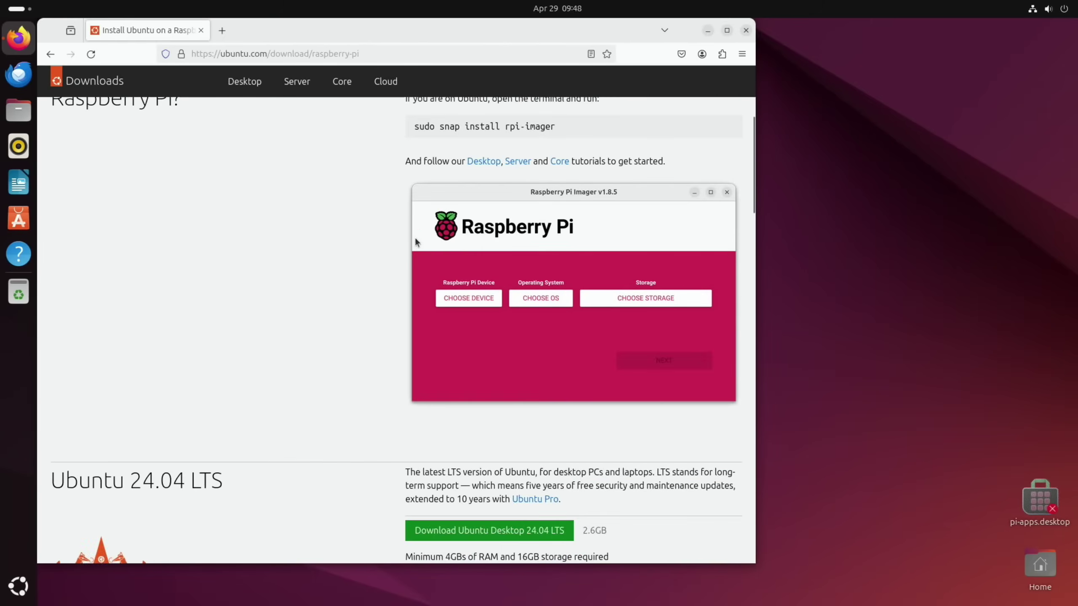
scroll(415, 239, down, 5)
scroll(464, 232, up, 9)
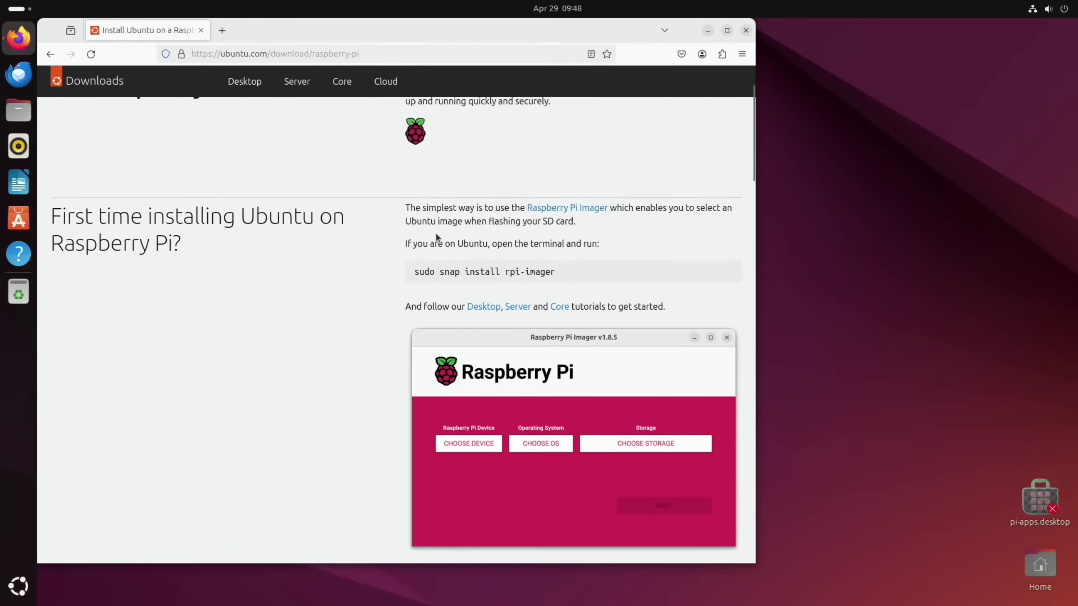
scroll(378, 257, down, 5)
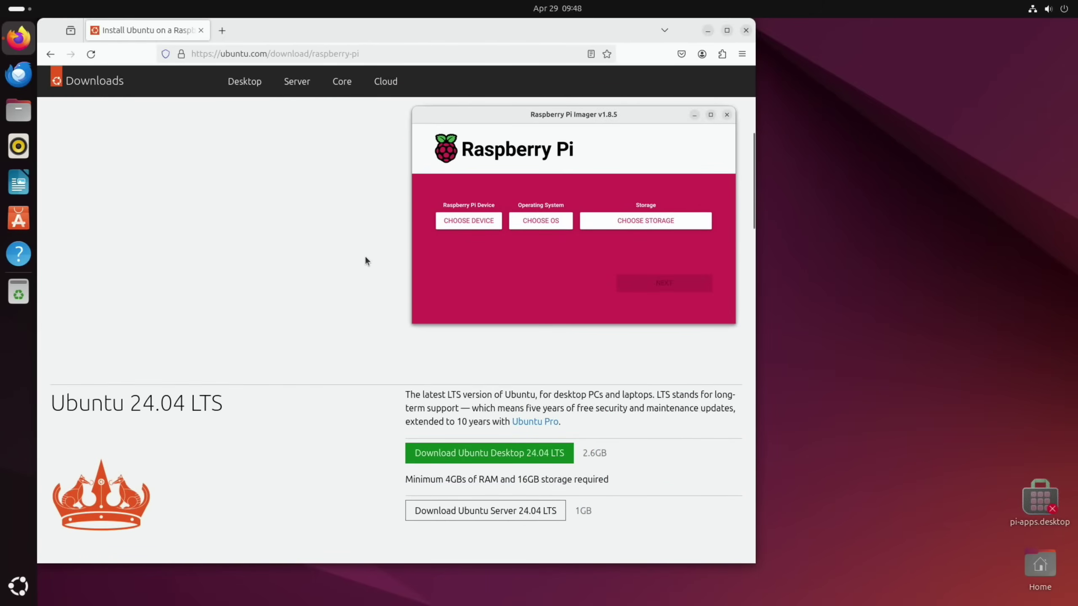
scroll(365, 261, down, 3)
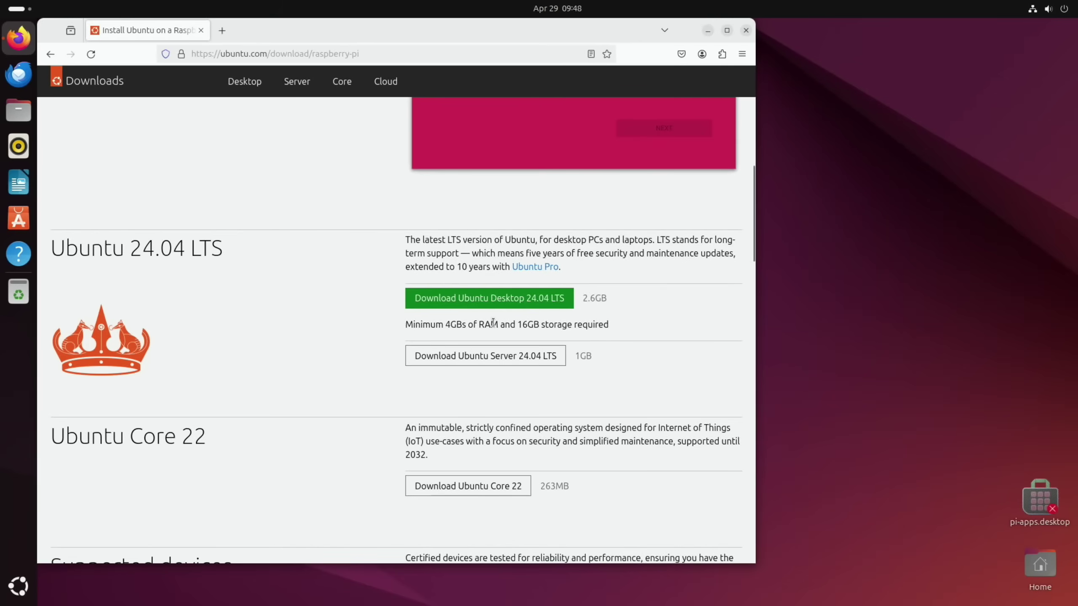
click(497, 299)
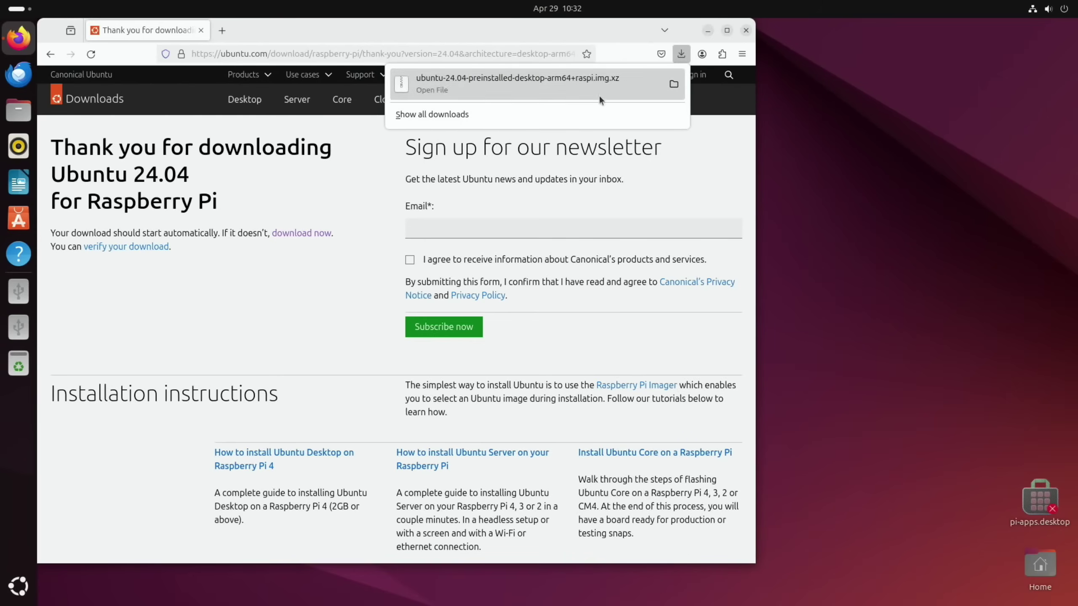
click(743, 31)
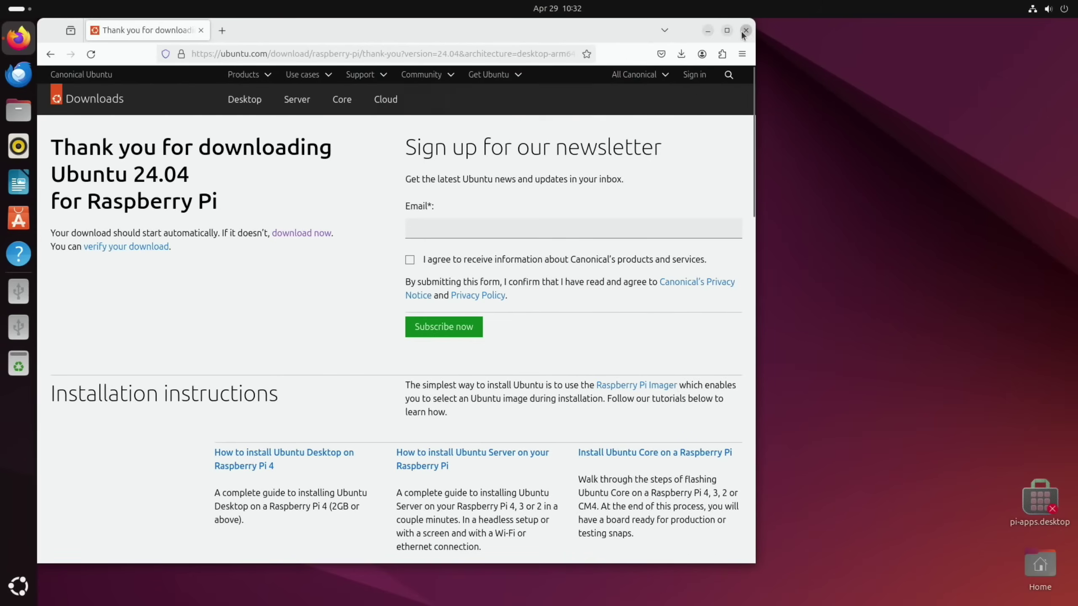
Close Firefox, launch Disks, and select the 128 GB Hard Disk
click(743, 30)
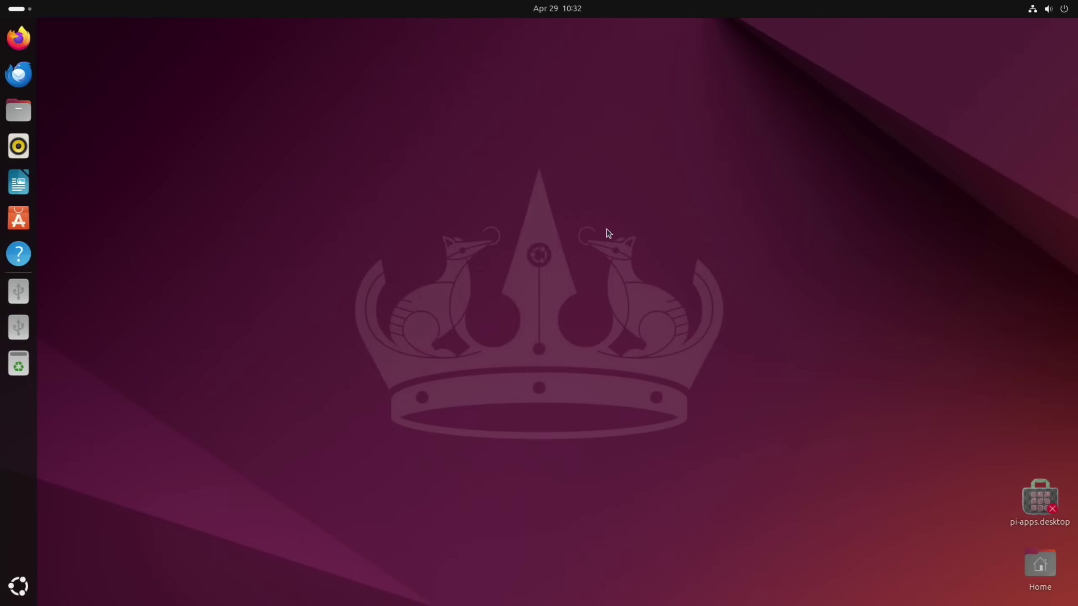
key(super)
text(disk)
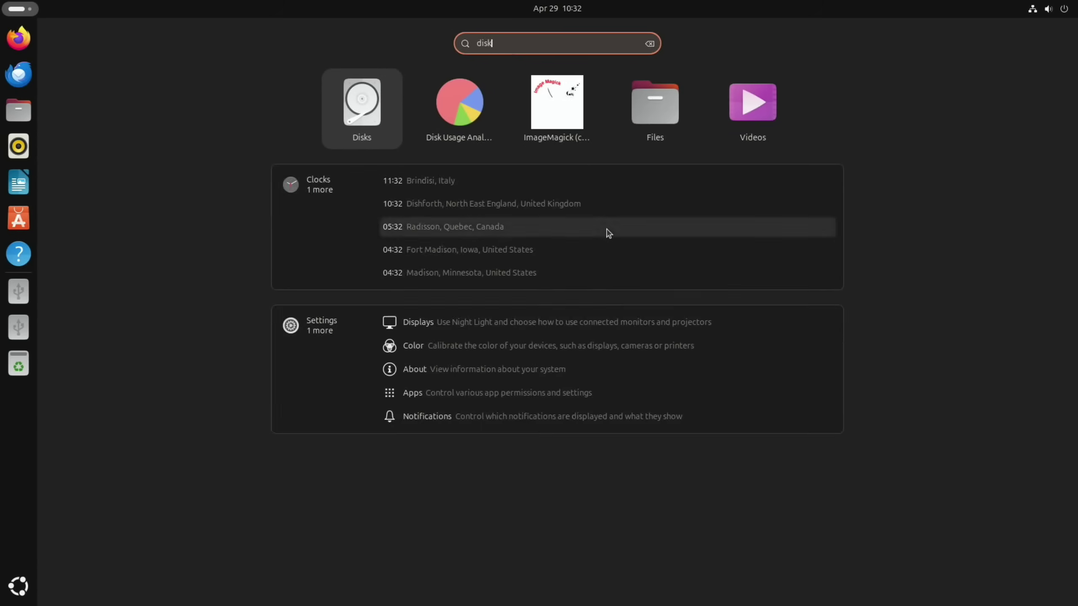
key(Return)
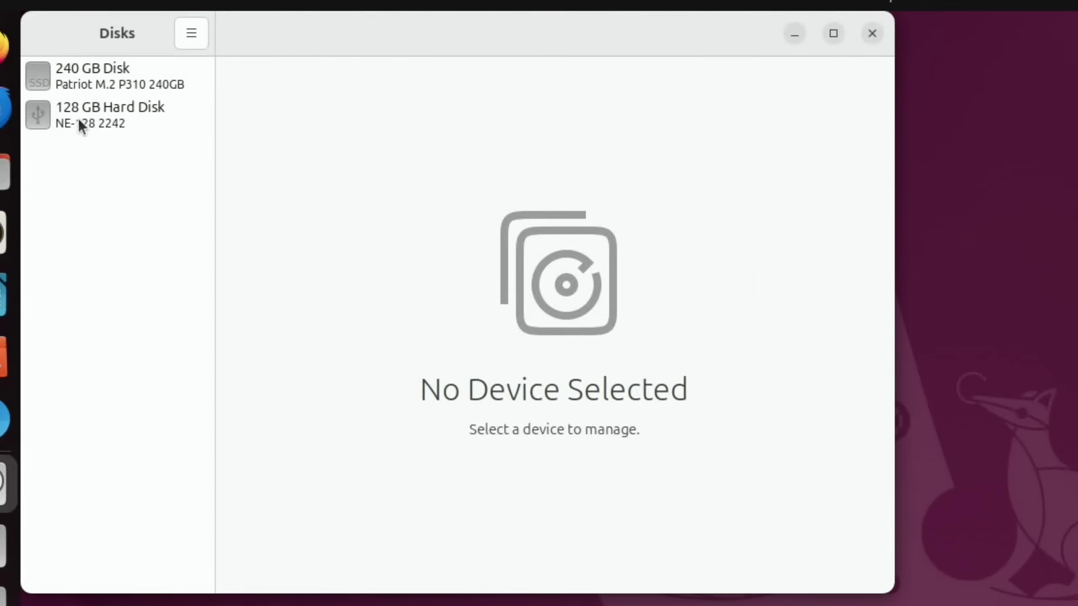
click(79, 126)
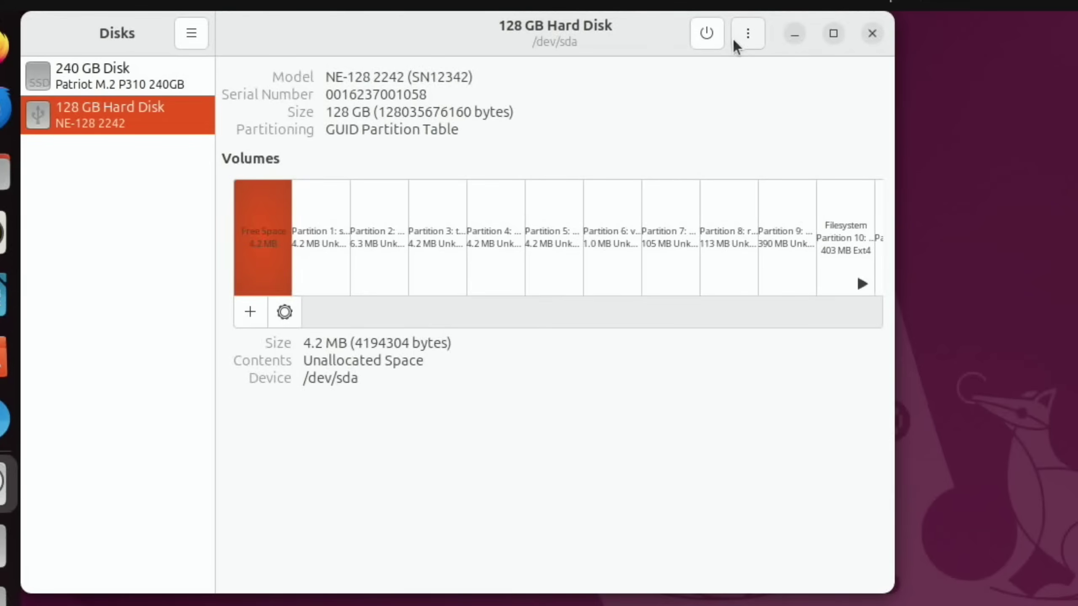
Restore ubuntu-24.04-preinstalled-desktop-arm64+raspi.img.xz from Downloads onto the disk, then close Disks
click(744, 34)
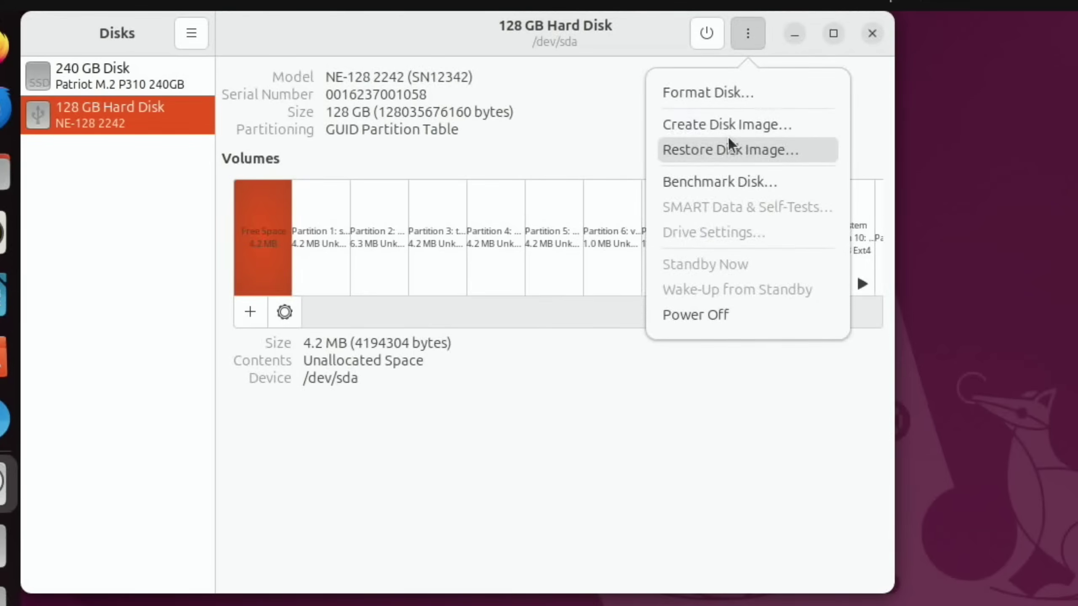
click(727, 149)
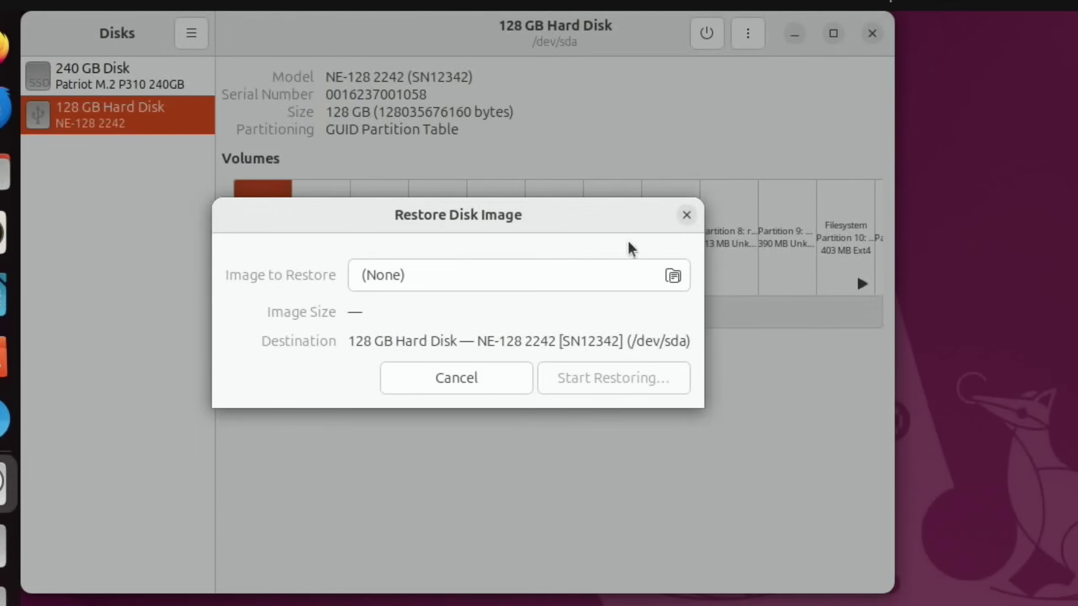
click(522, 278)
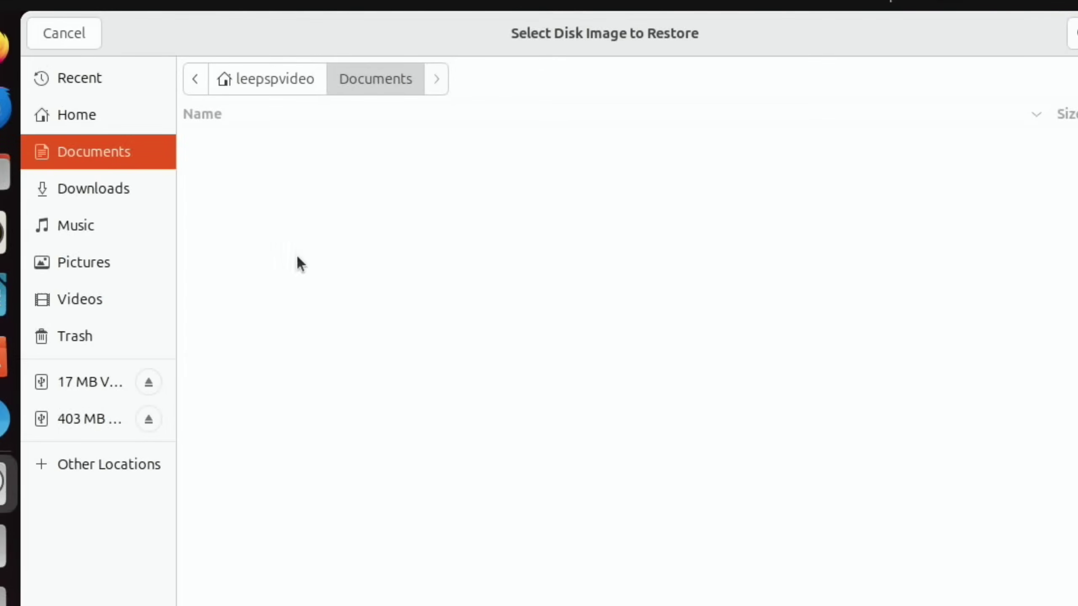
click(96, 189)
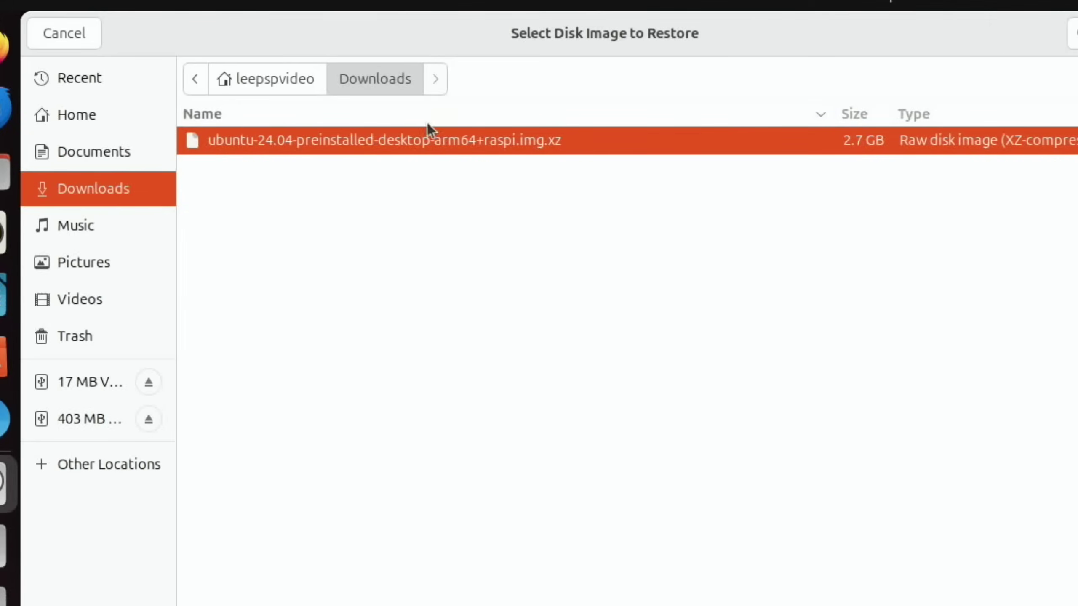
key(Return)
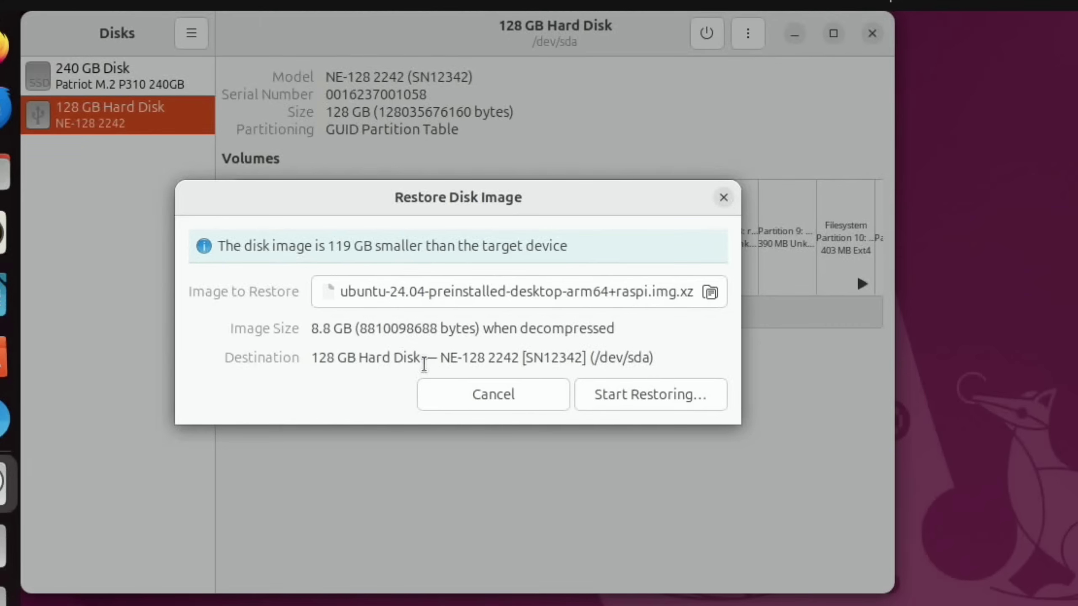
click(640, 388)
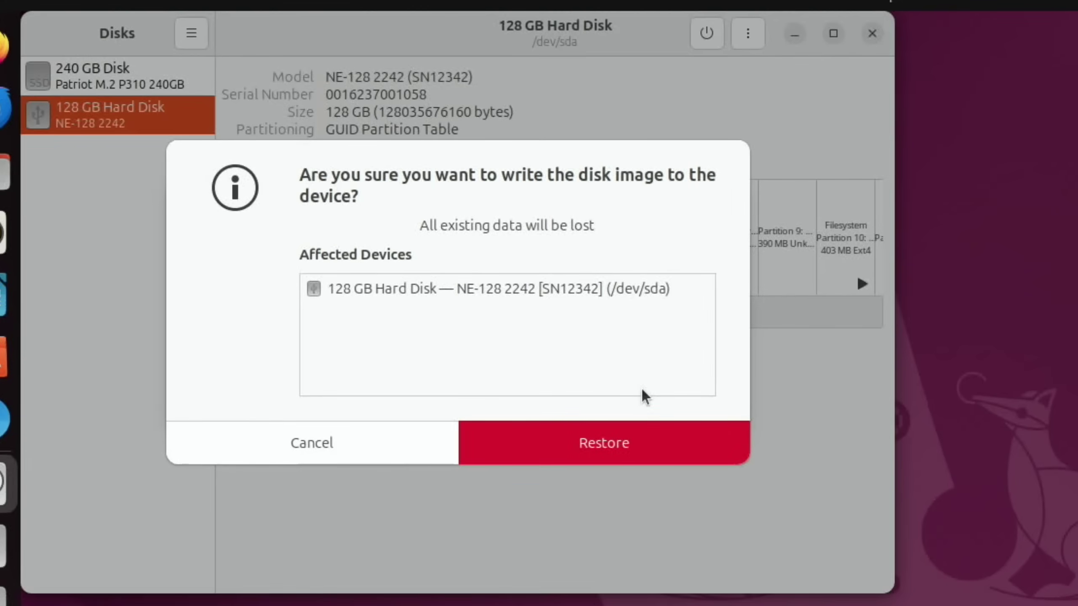
click(614, 437)
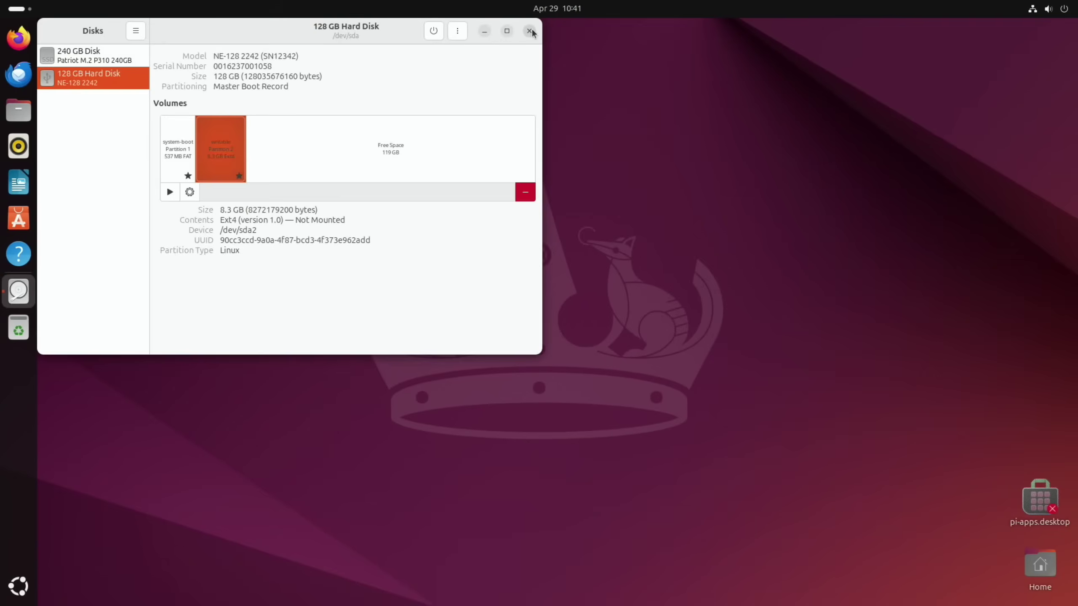
click(872, 33)
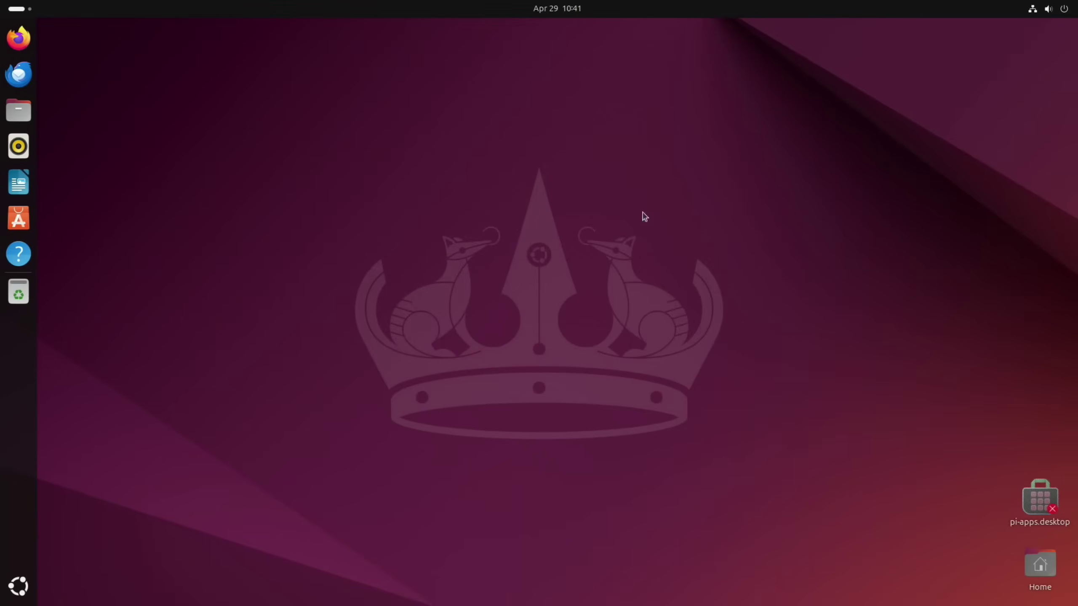
Enter the username and password at the login screen, then request Power Off
click(1071, 11)
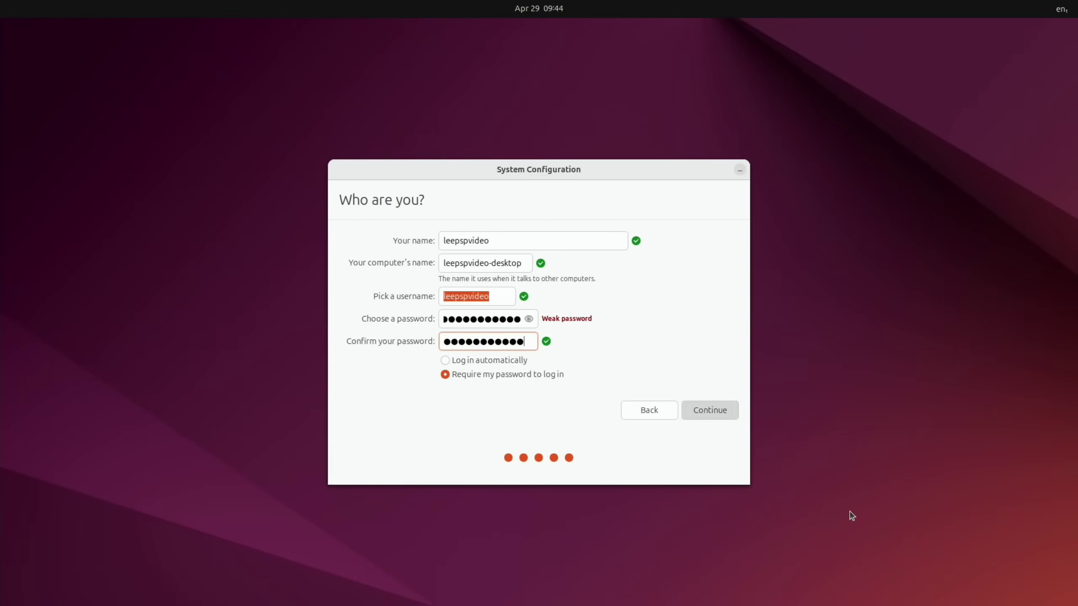
key(Return)
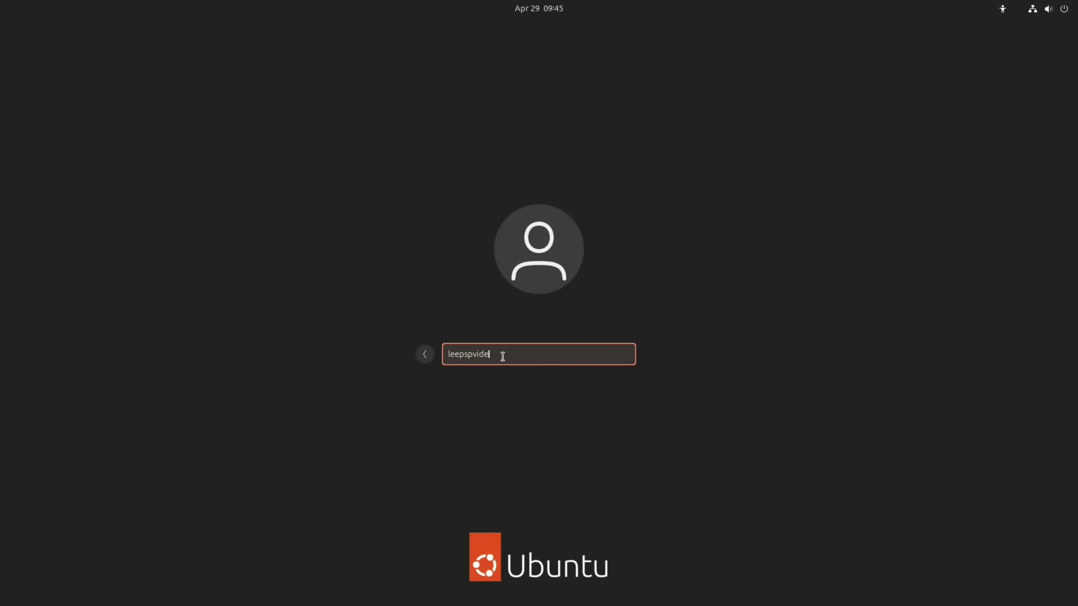
key(Return)
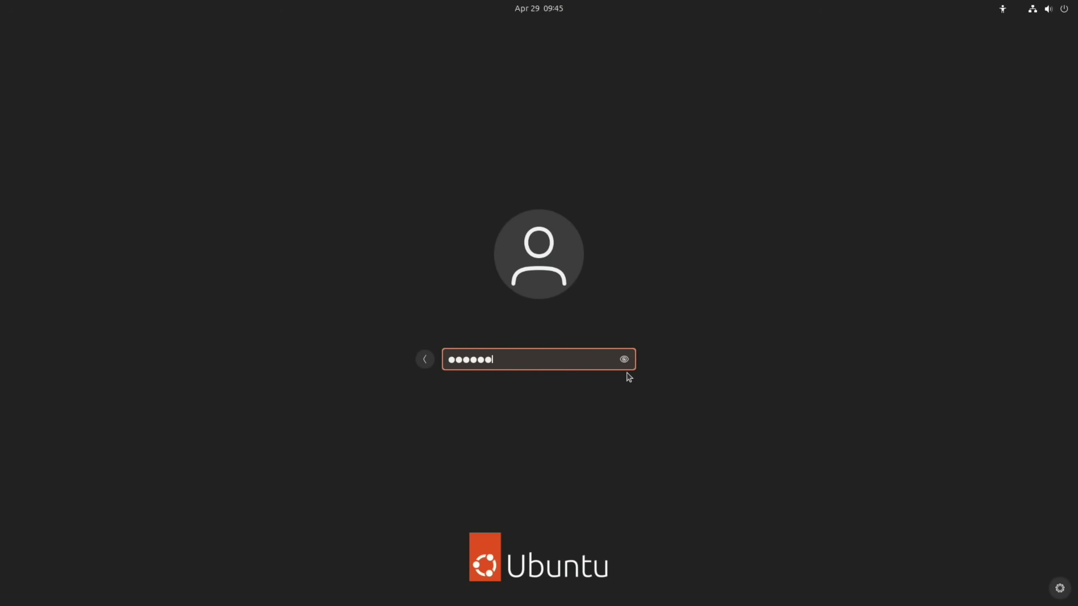
key(Return)
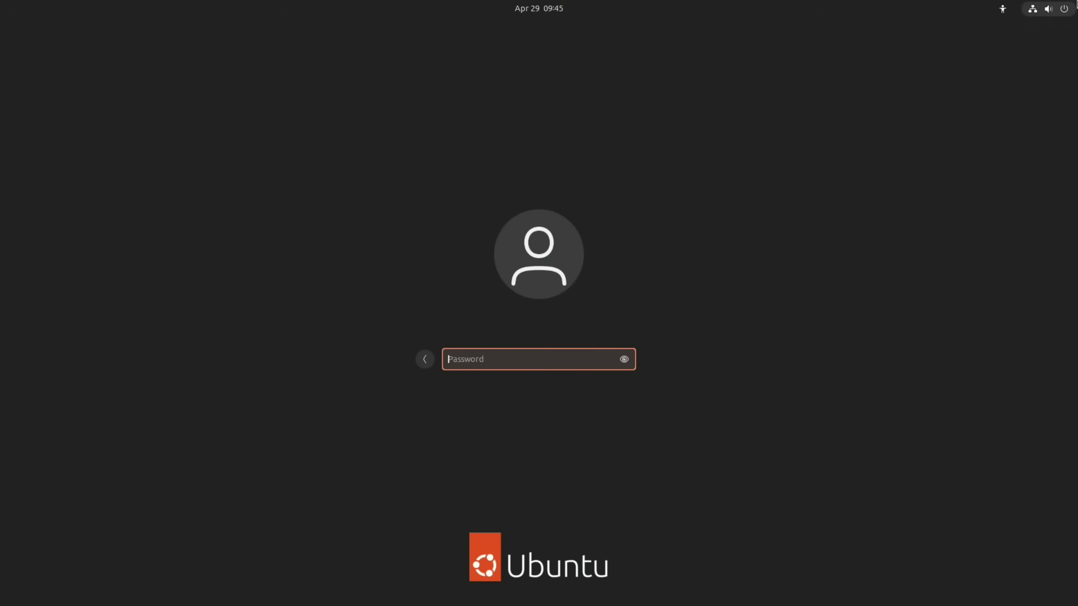
click(1064, 8)
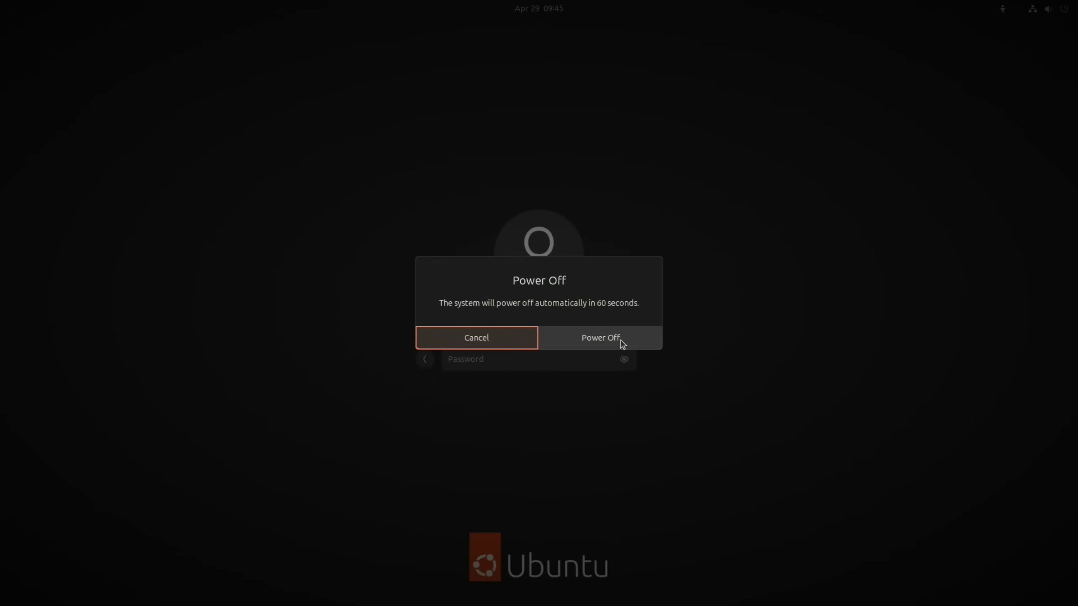
Ride the motorbike across the lot toward the Ammu-Nation gate
click(622, 339)
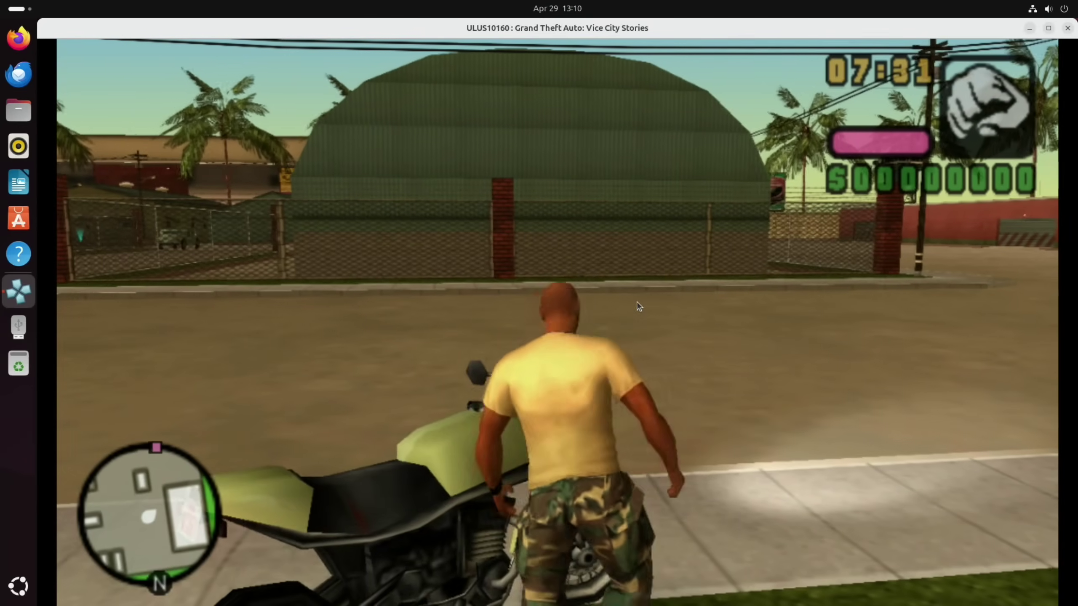
key(s)
key(z)
key(Left)
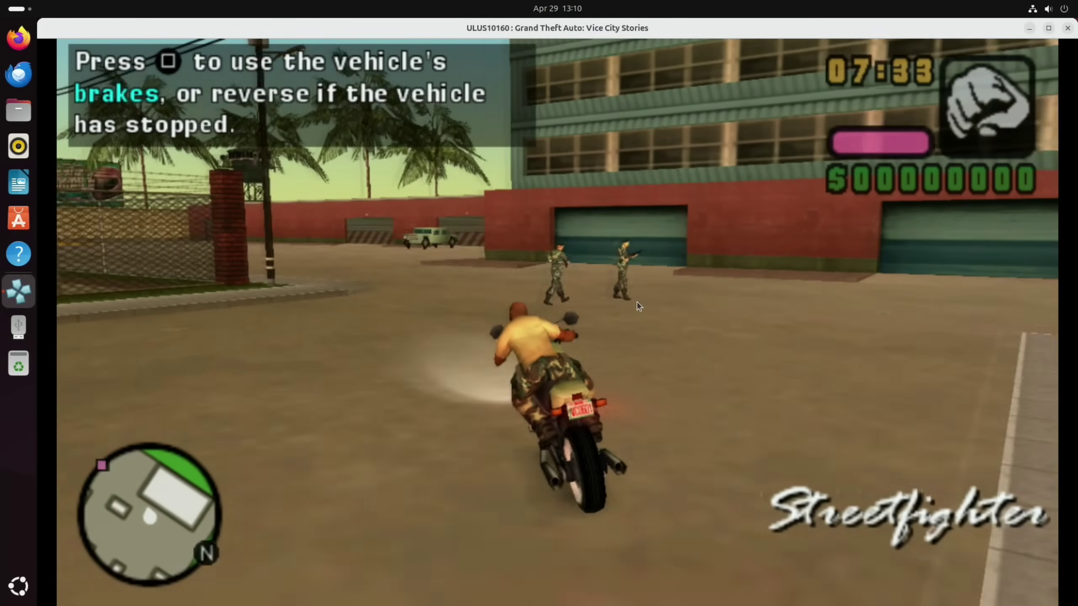
key(Left)
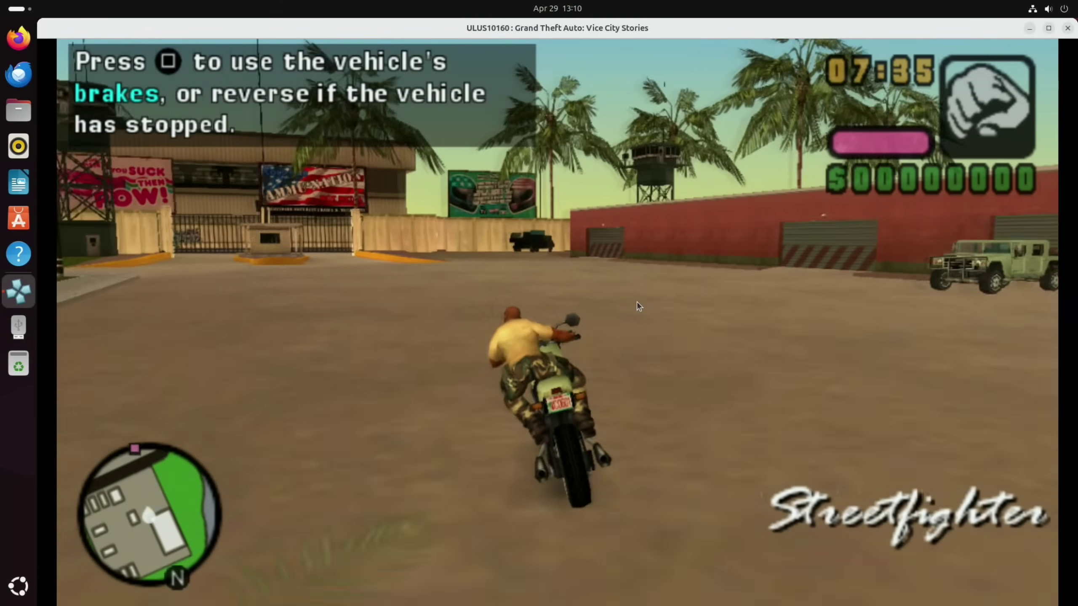
key(Left)
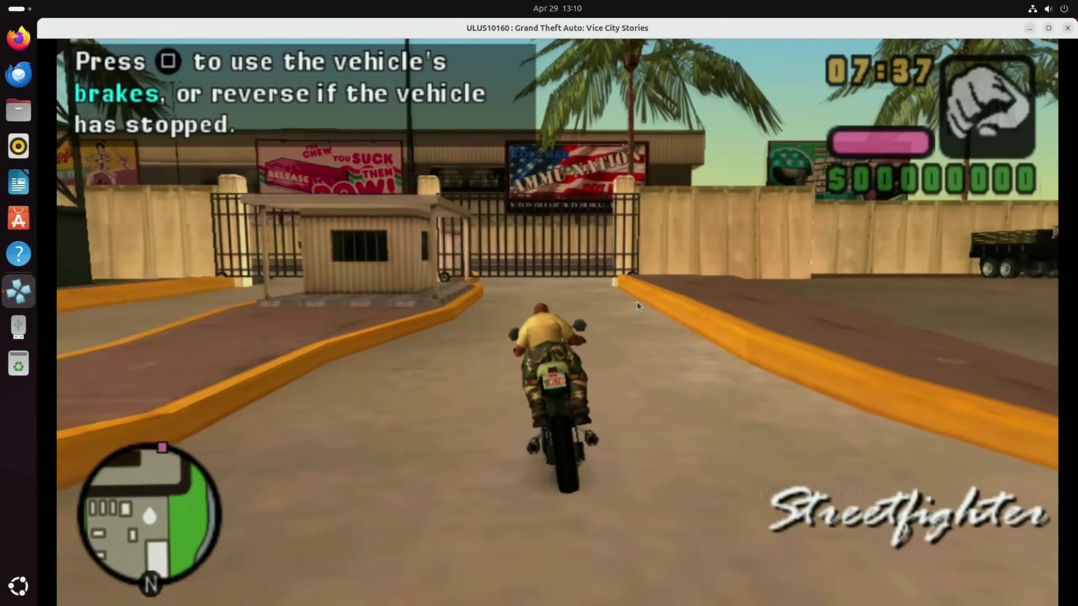
Brake at the gate, turn right onto the road and ride along it past the wall
key(a)
key(Right)
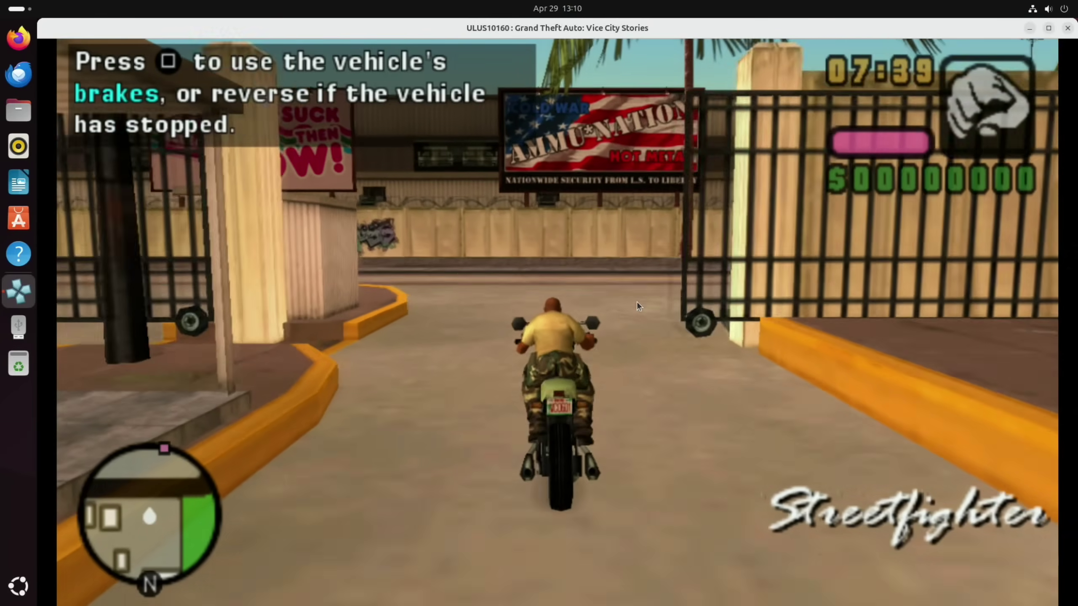
key(Right)
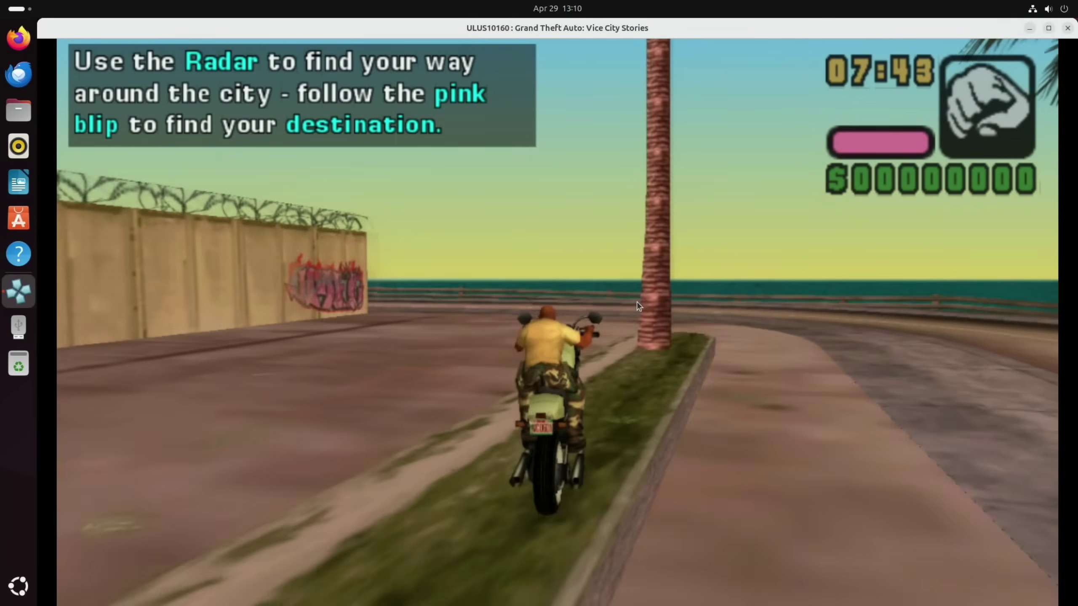
key(Left)
key(Left)
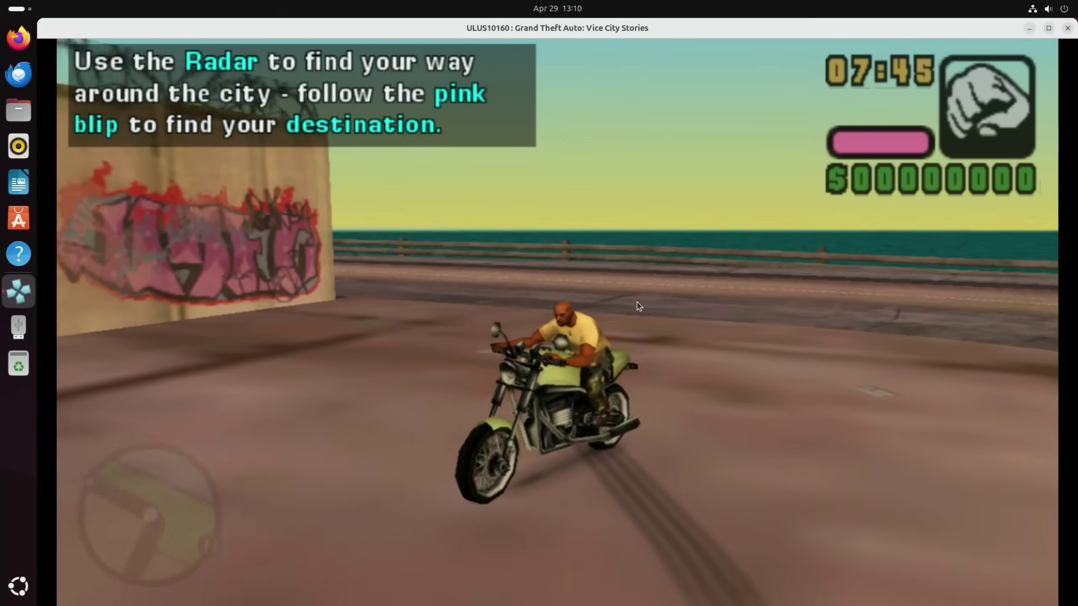
key(Left)
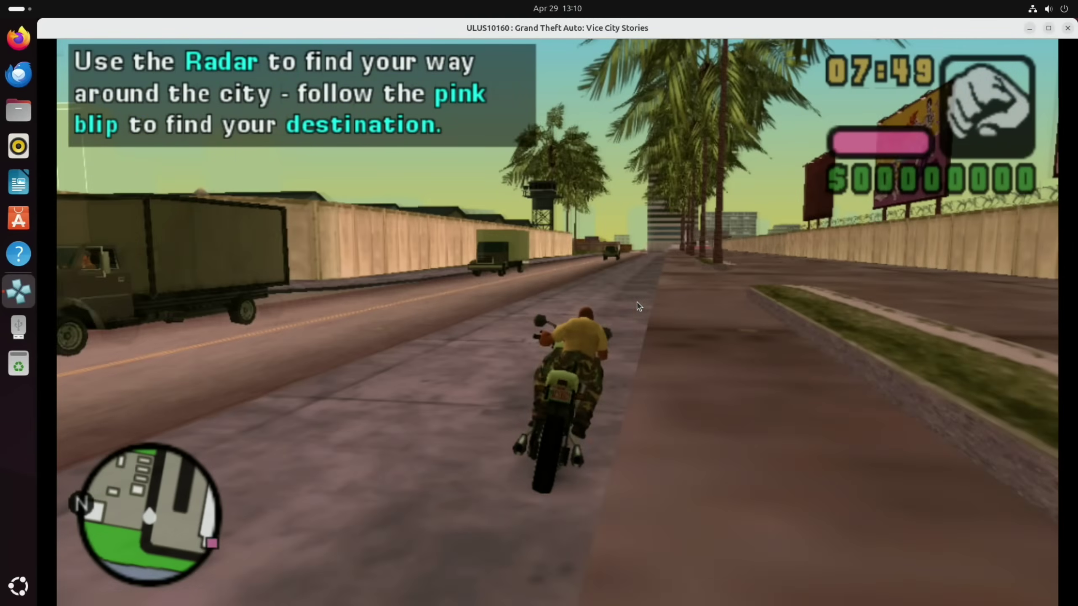
key(Right)
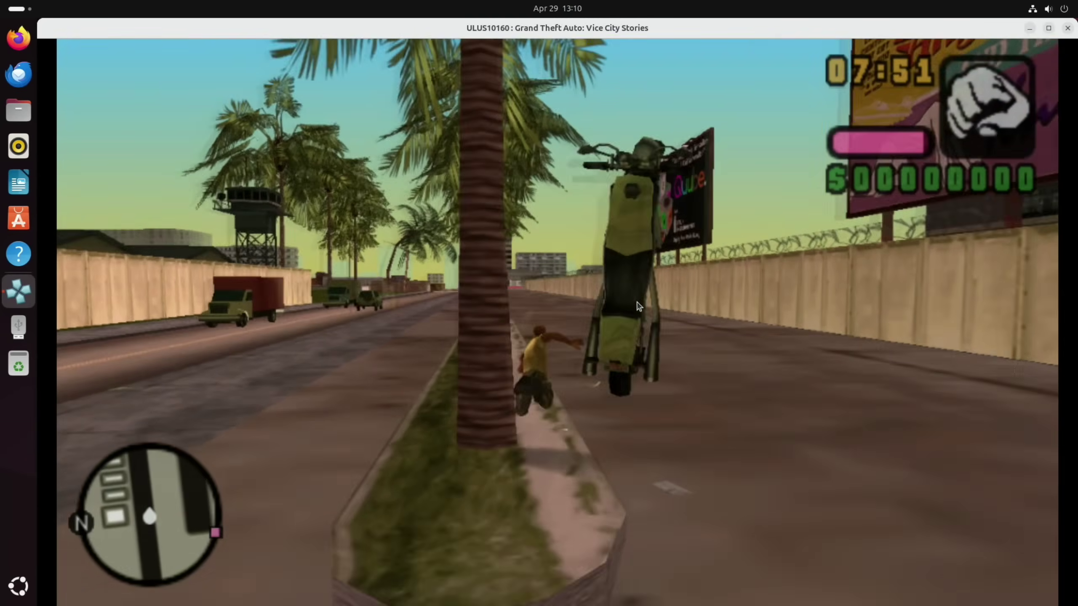
Open Files on the Home folder and move its window to a new workspace
key(super)
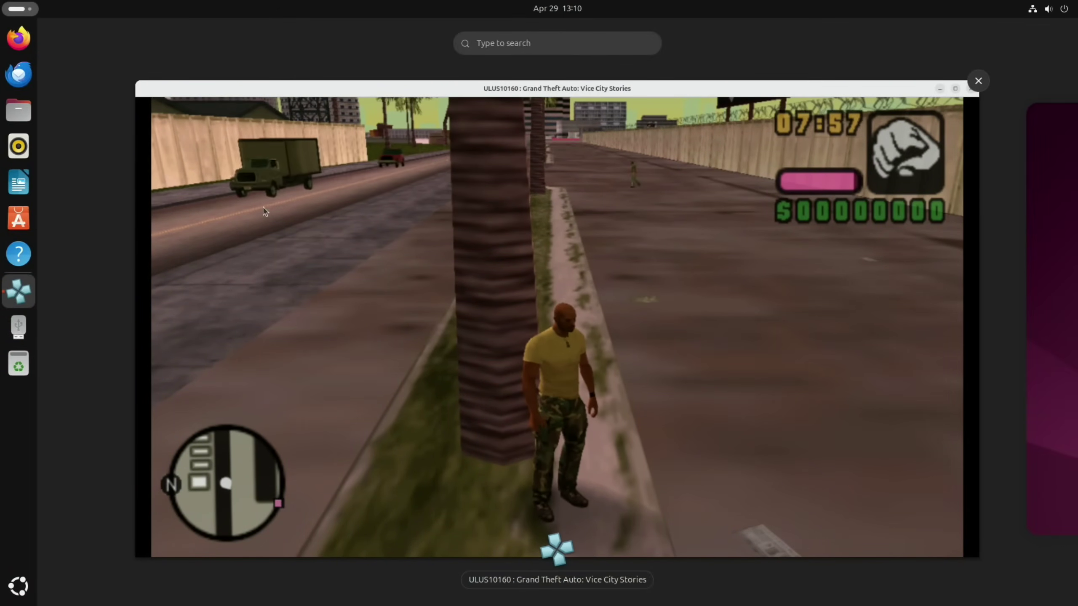
click(11, 112)
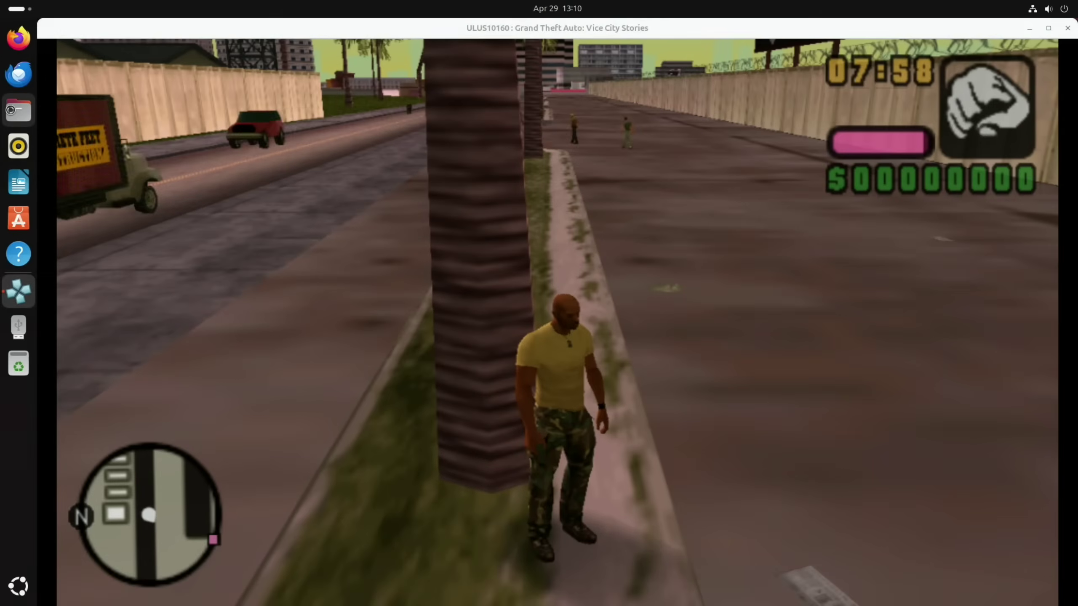
key(super)
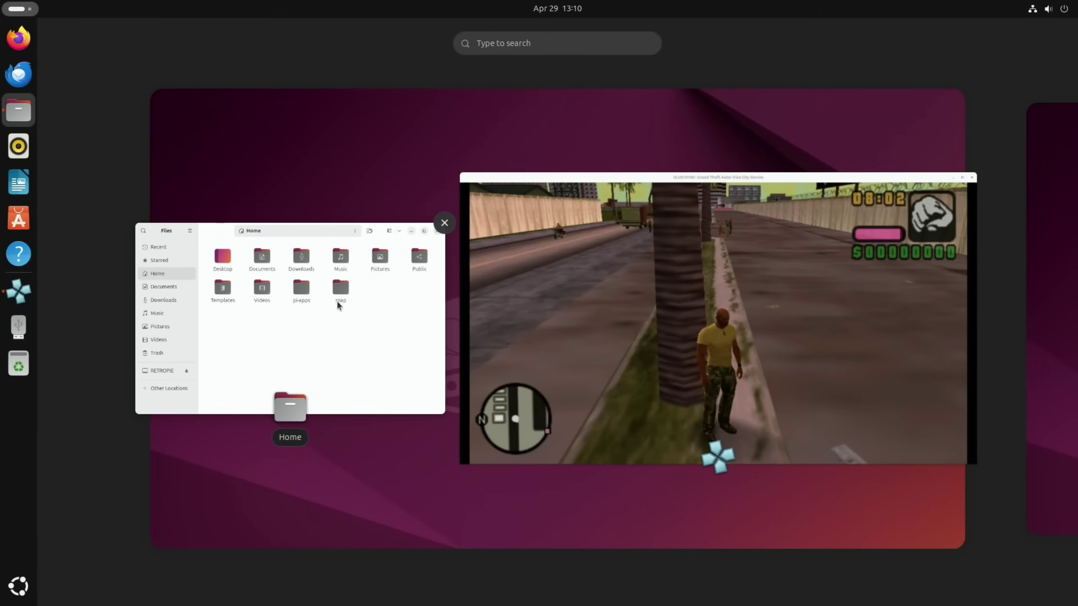
drag(337, 302, 1076, 289)
click(1046, 294)
click(669, 302)
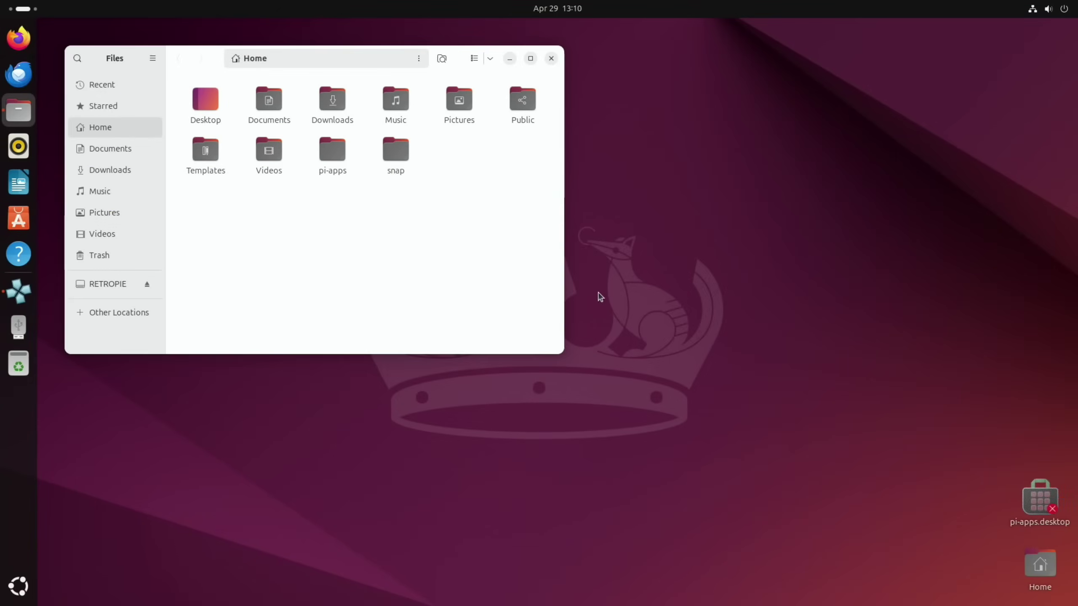
Snap the Files window to the right half, then the left half, then maximise it again
drag(387, 49, 695, 5)
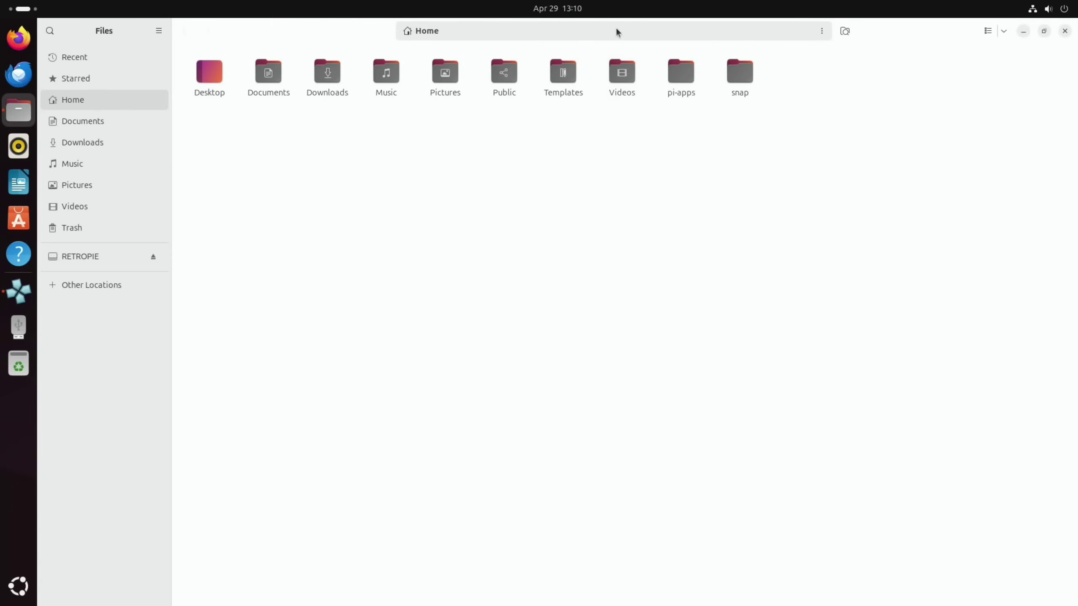
drag(617, 28, 1076, 238)
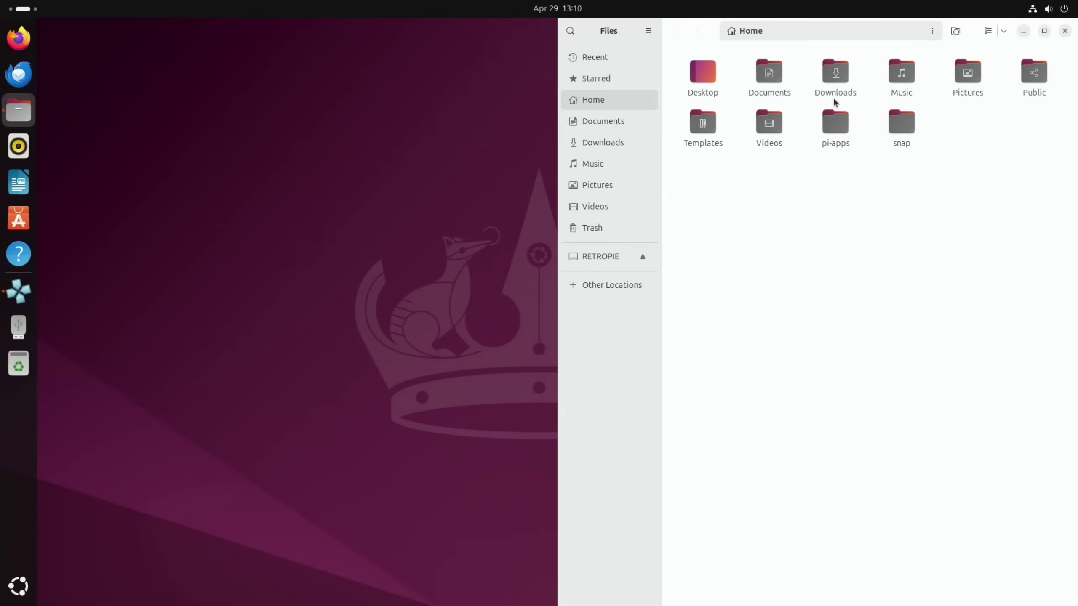
drag(792, 32, 4, 479)
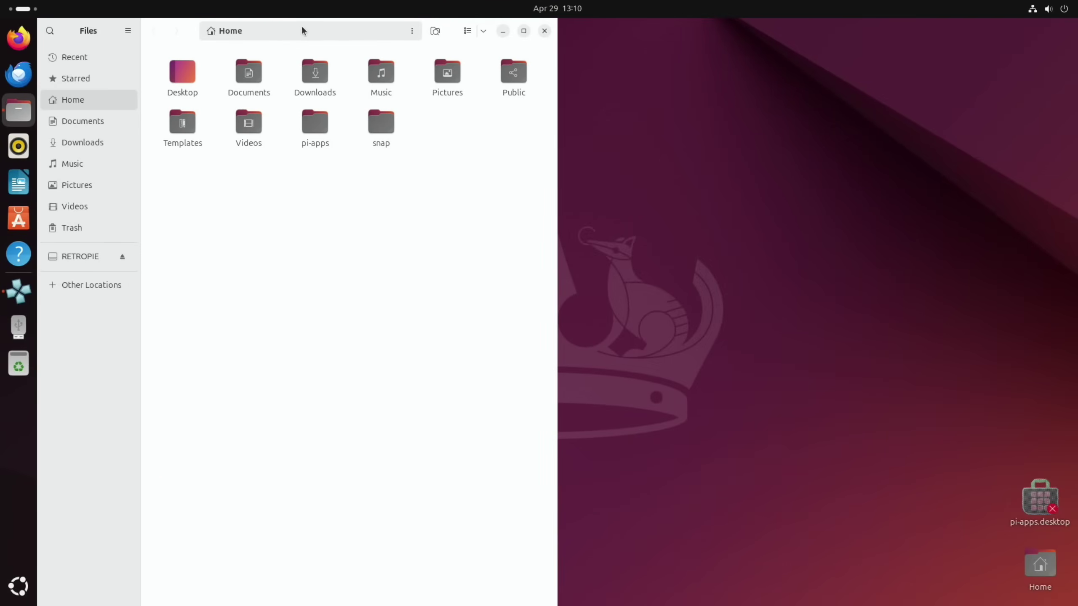
drag(302, 25, 980, 5)
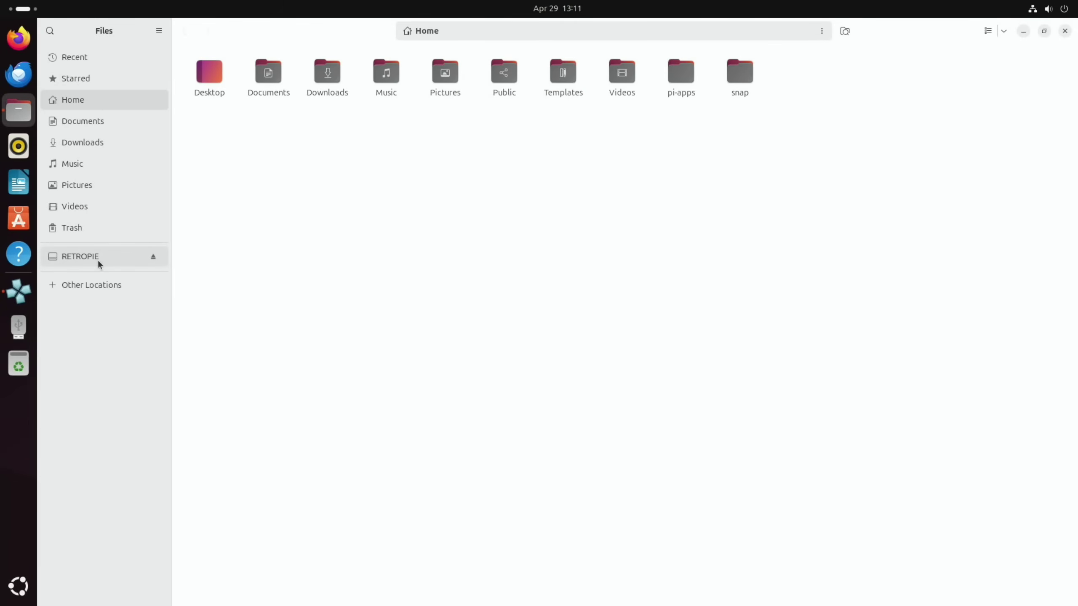
key(super)
Return to the GTA game, pause it and open PPSSPP's settings
click(84, 207)
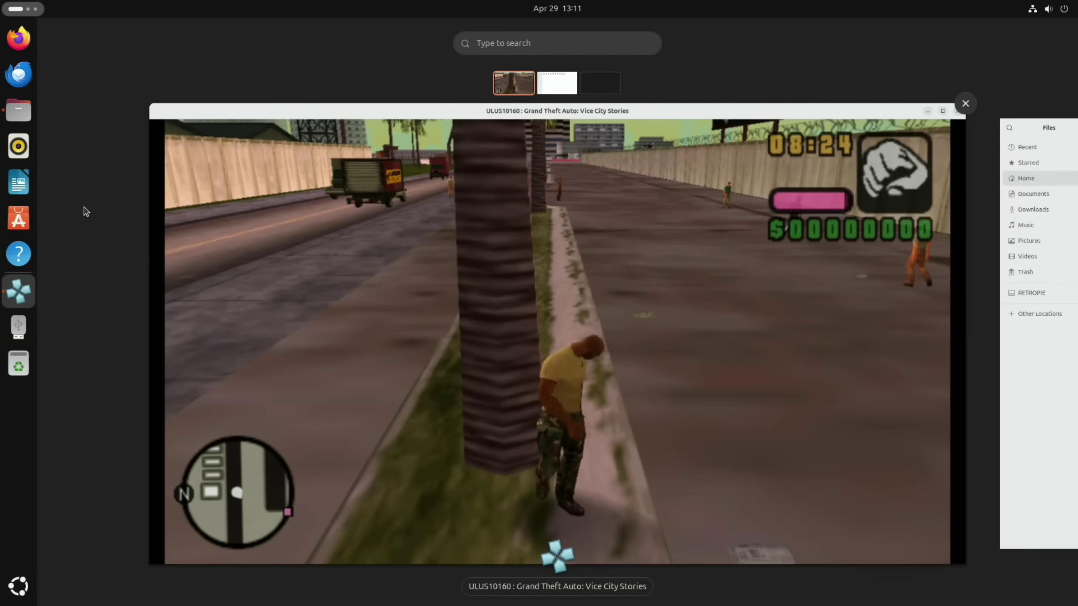
click(84, 211)
key(Escape)
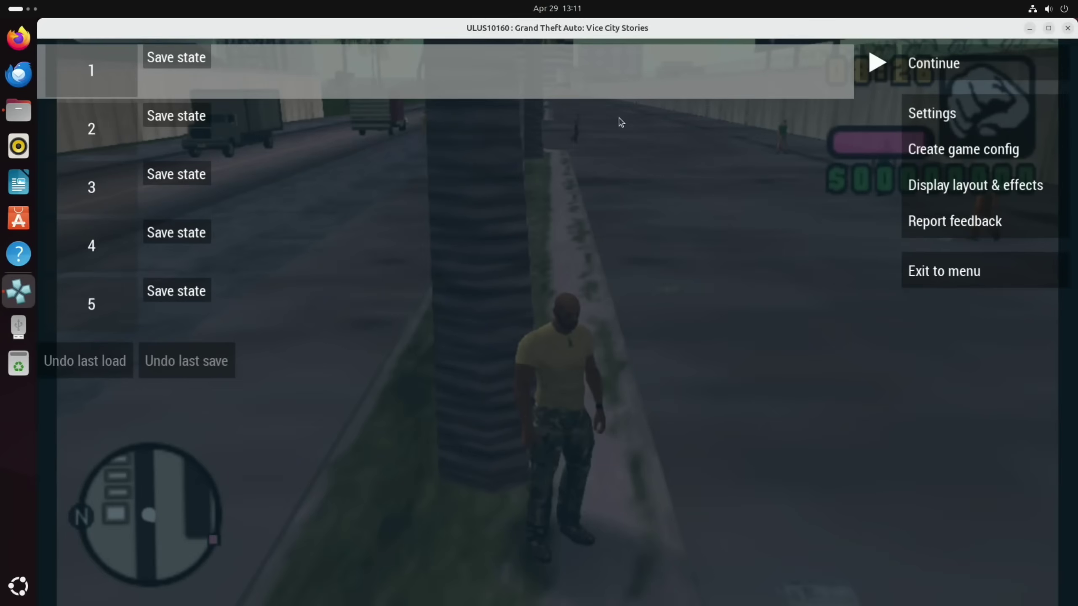
click(926, 111)
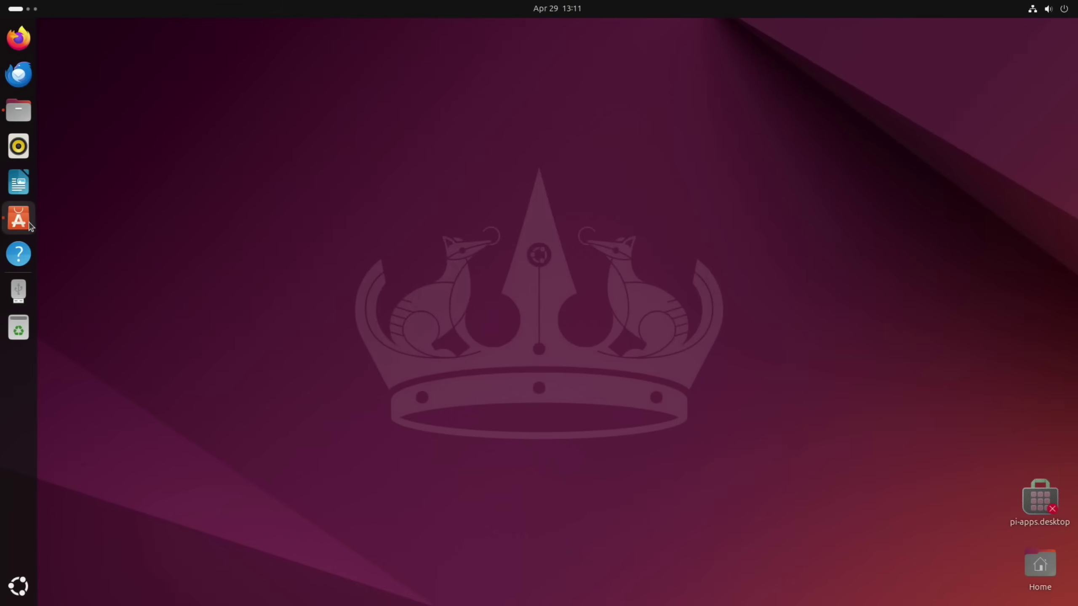
Open OpenRA's details page from App Center's Games category
click(30, 225)
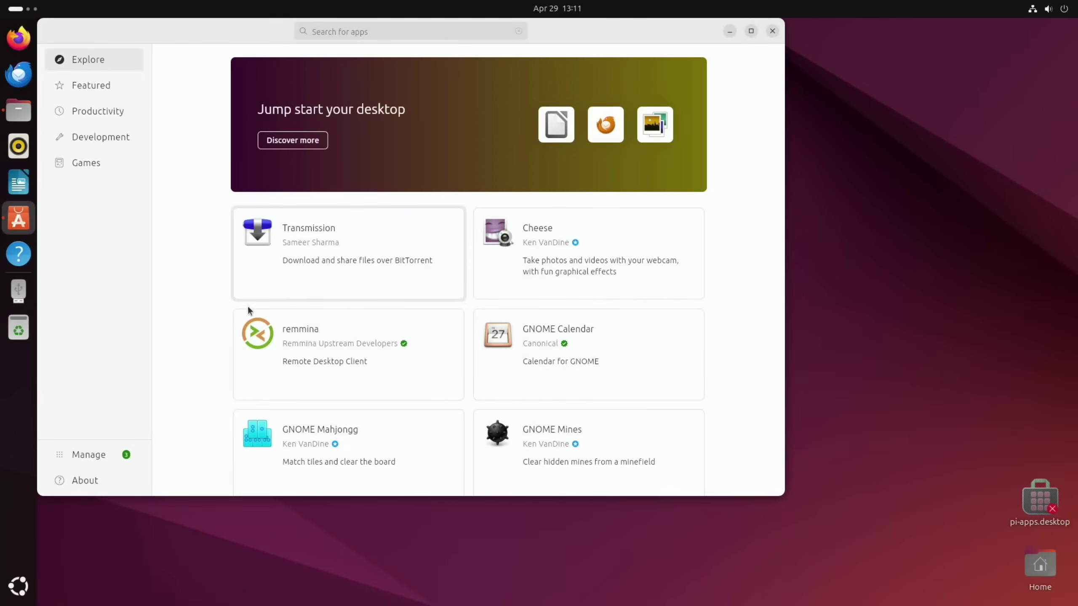
scroll(376, 279, down, 1)
click(115, 172)
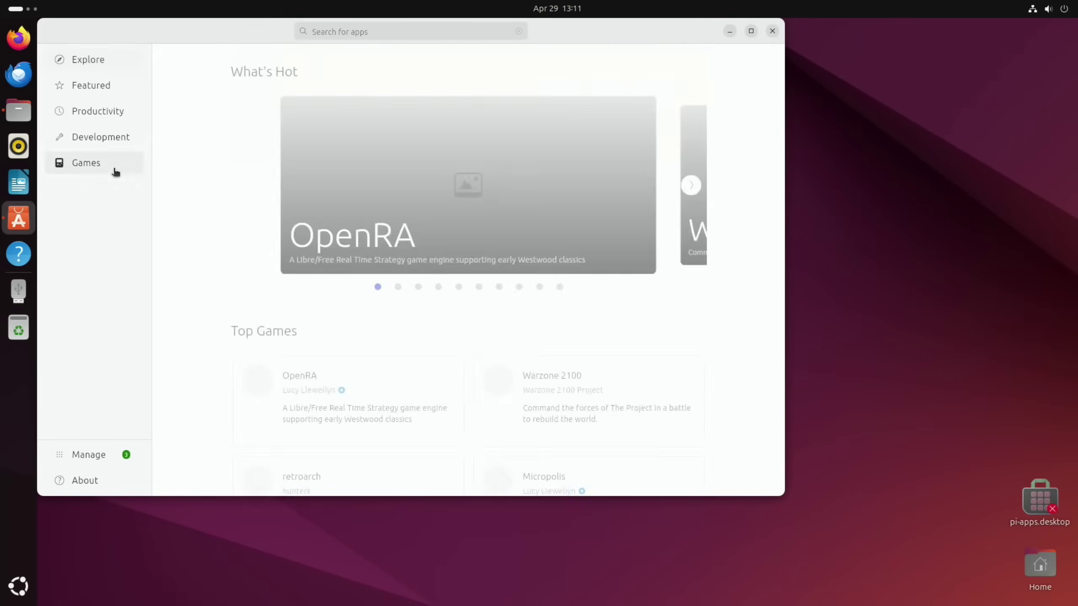
scroll(368, 360, down, 1)
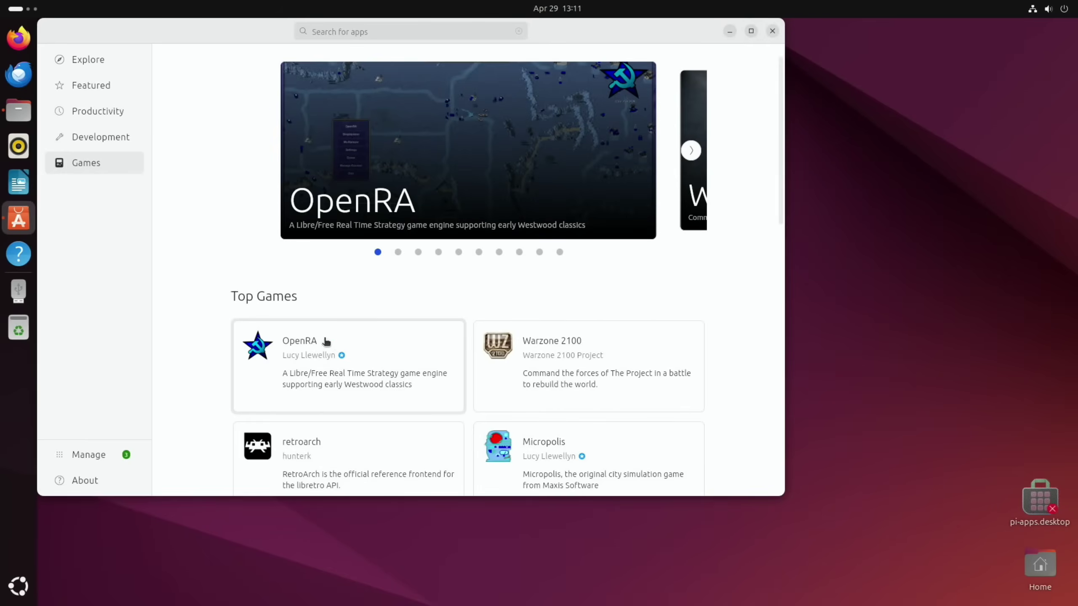
click(285, 350)
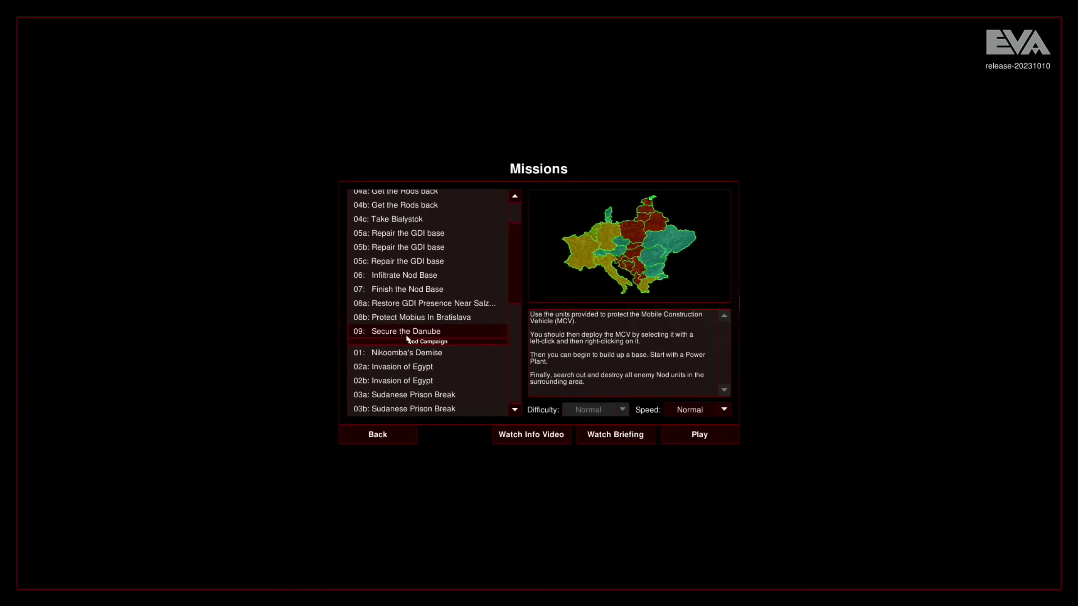
scroll(425, 382, up, 3)
Choose the 07a: Sick and Dying mission from the Missions list
scroll(410, 297, down, 5)
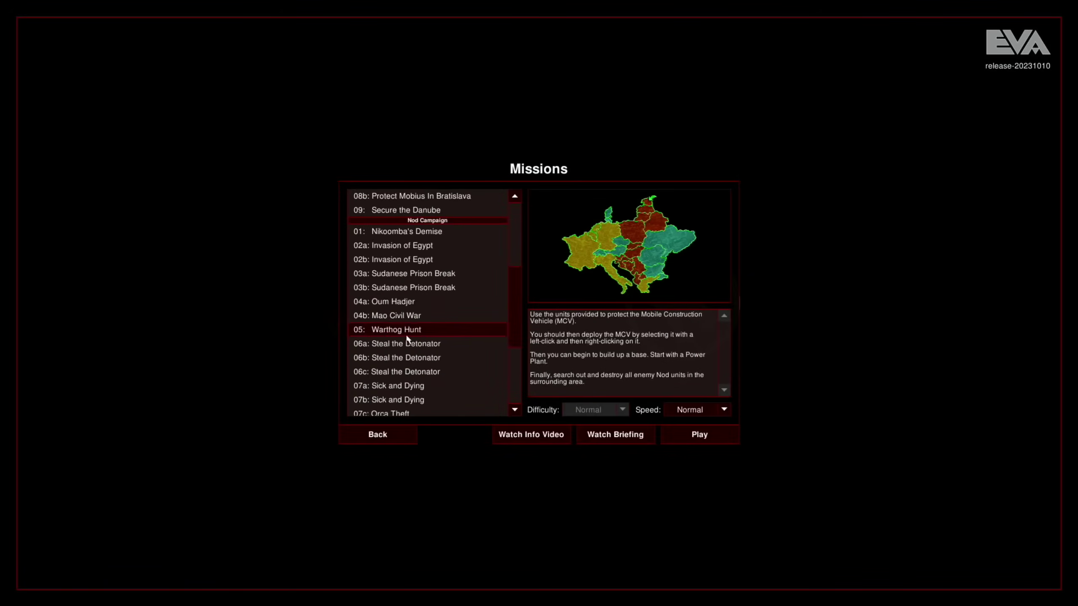
scroll(407, 338, down, 3)
click(418, 312)
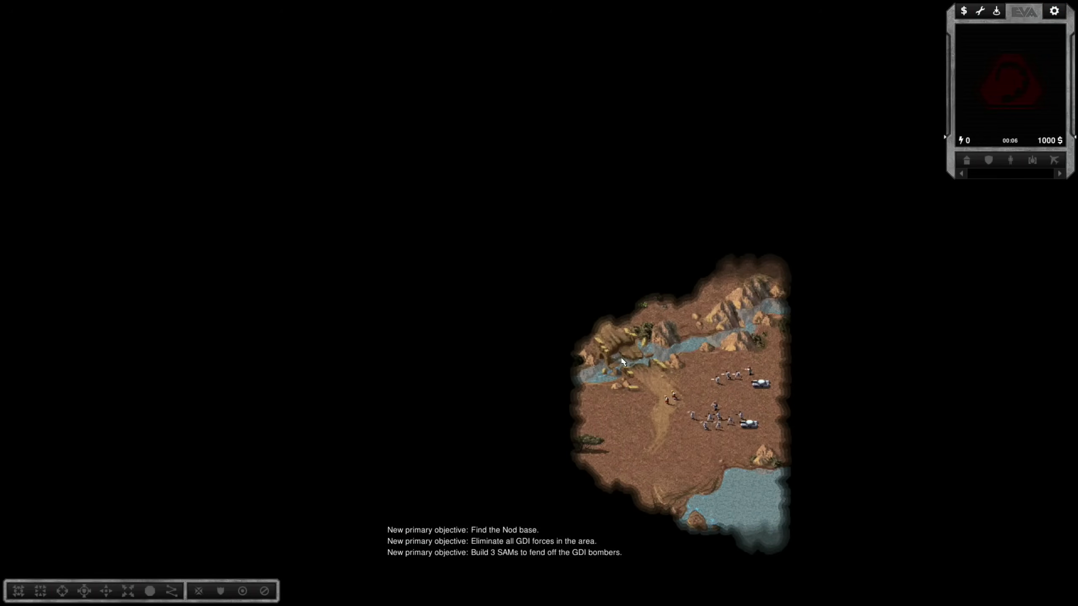
Select the infantry and tanks, send them north-west, then select the Light Tank
drag(619, 358, 760, 461)
click(652, 375)
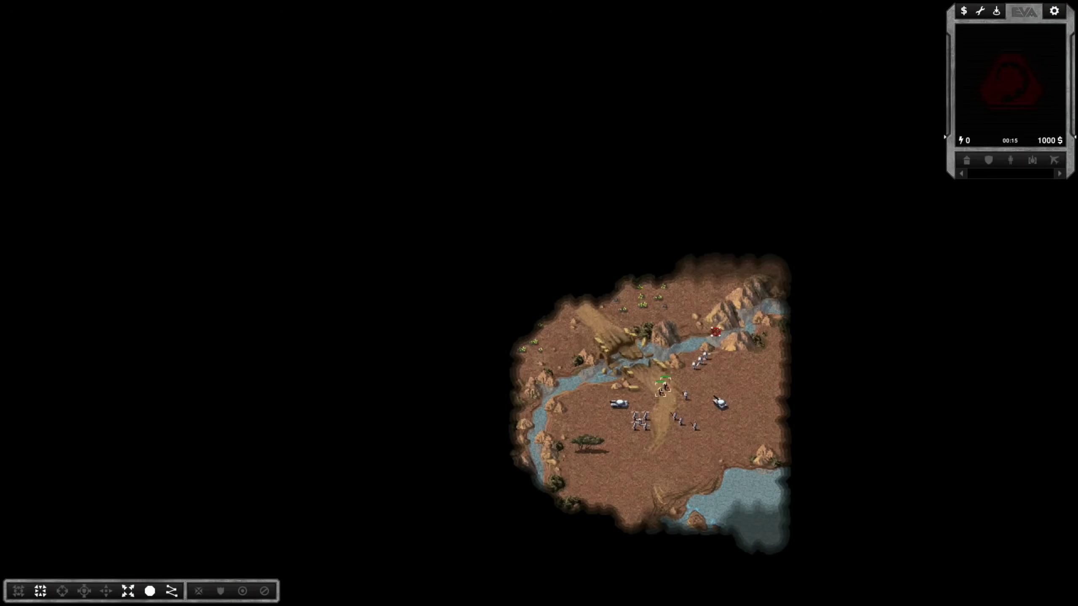
drag(581, 373, 770, 420)
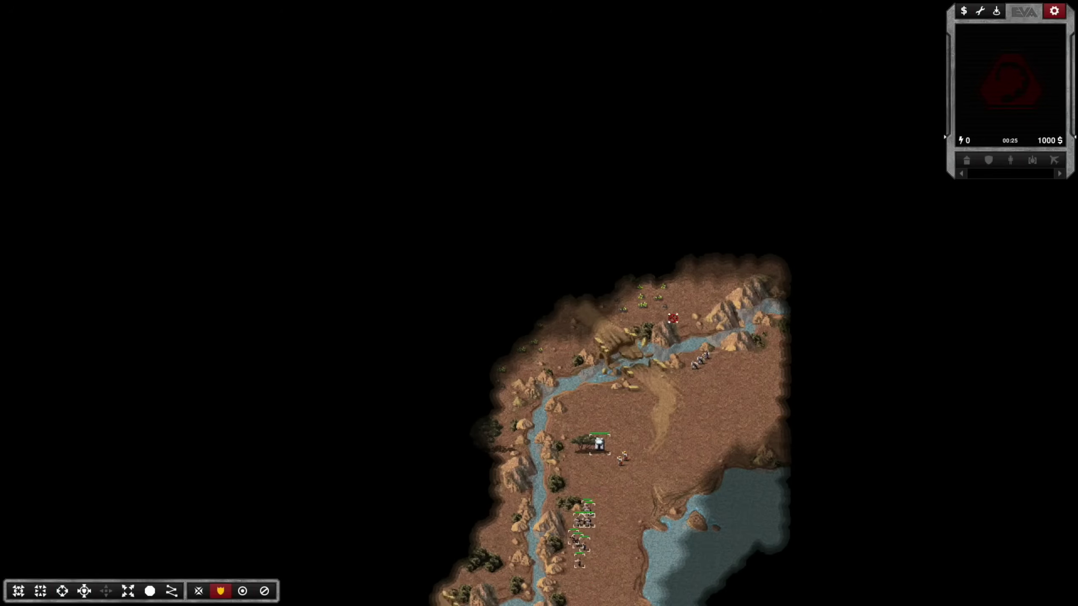
drag(650, 320, 757, 400)
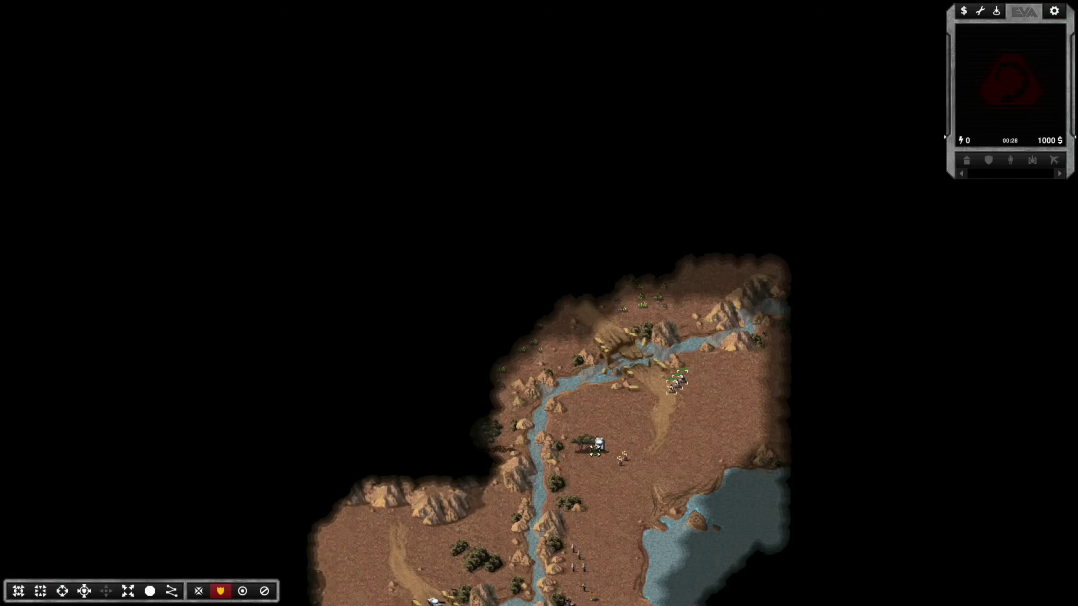
click(600, 444)
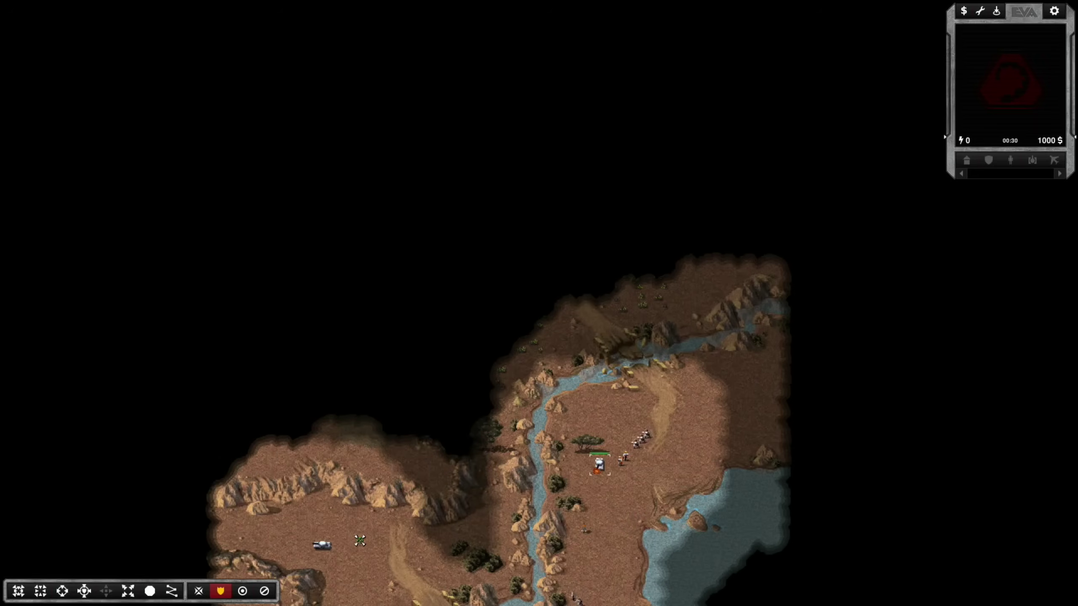
mouse_move(425, 595)
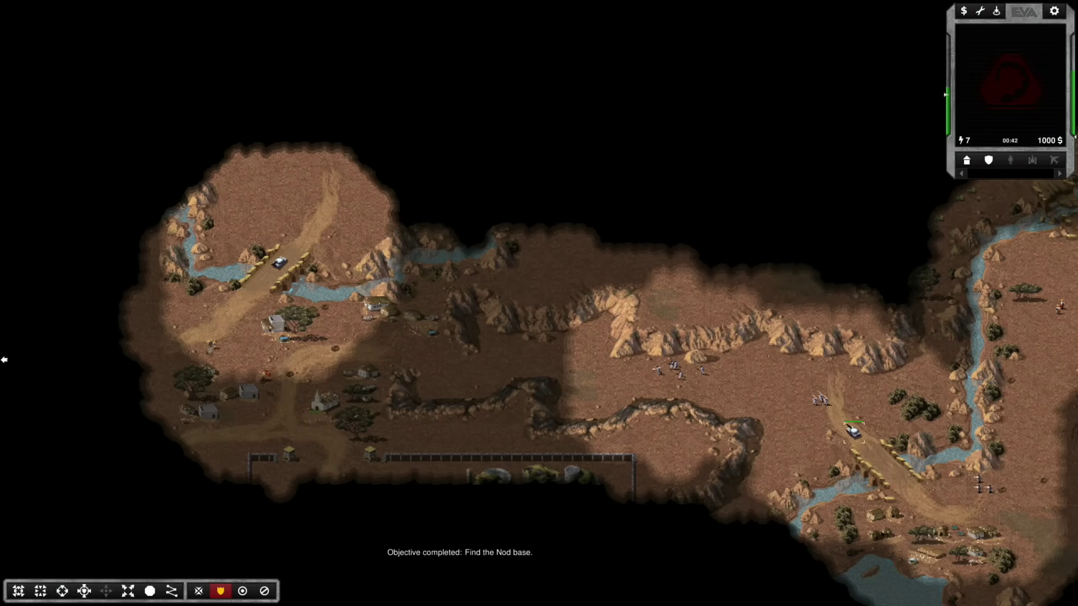
mouse_move(4, 359)
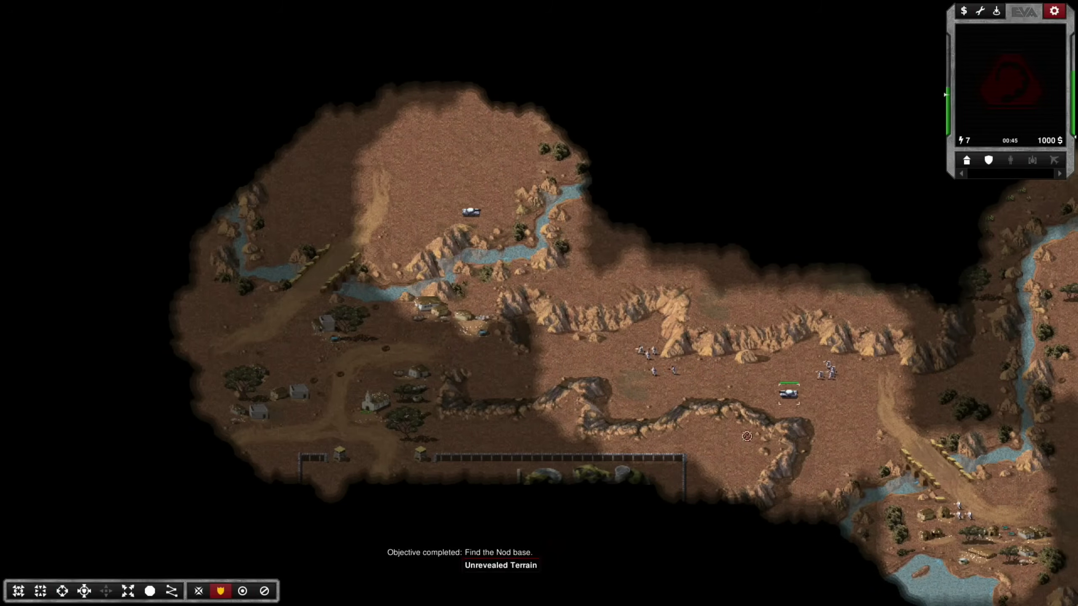
Pan the map right and start building a Power Plant
key(Right)
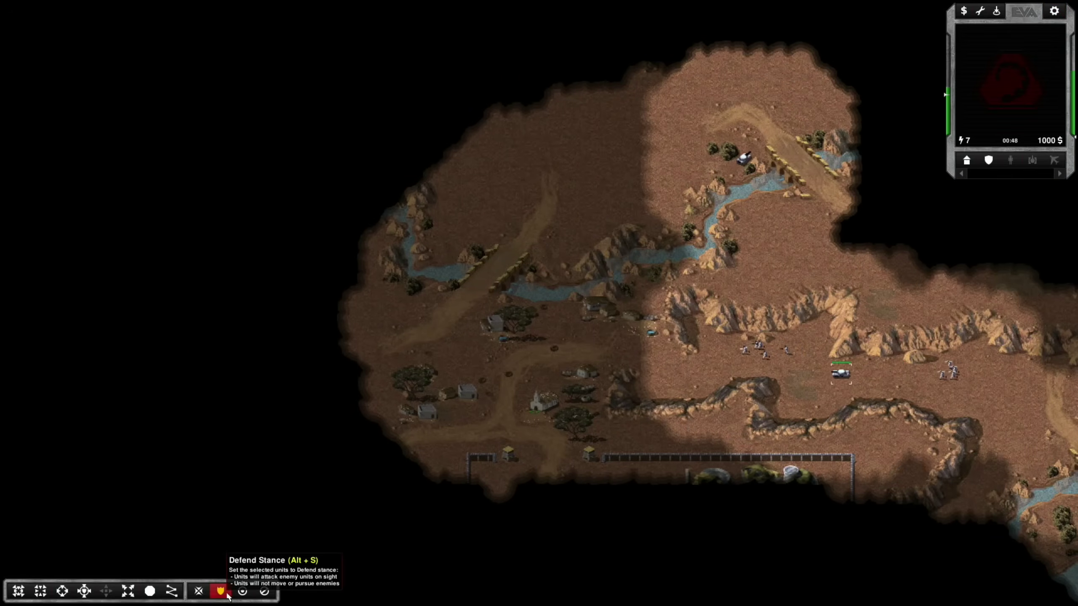
key(Right)
click(968, 160)
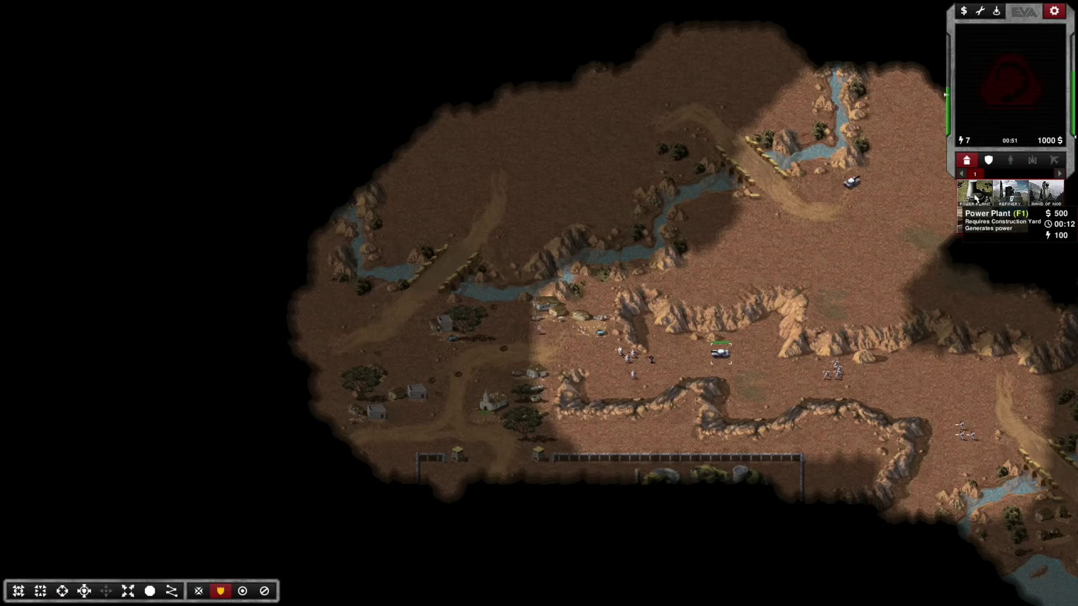
click(975, 197)
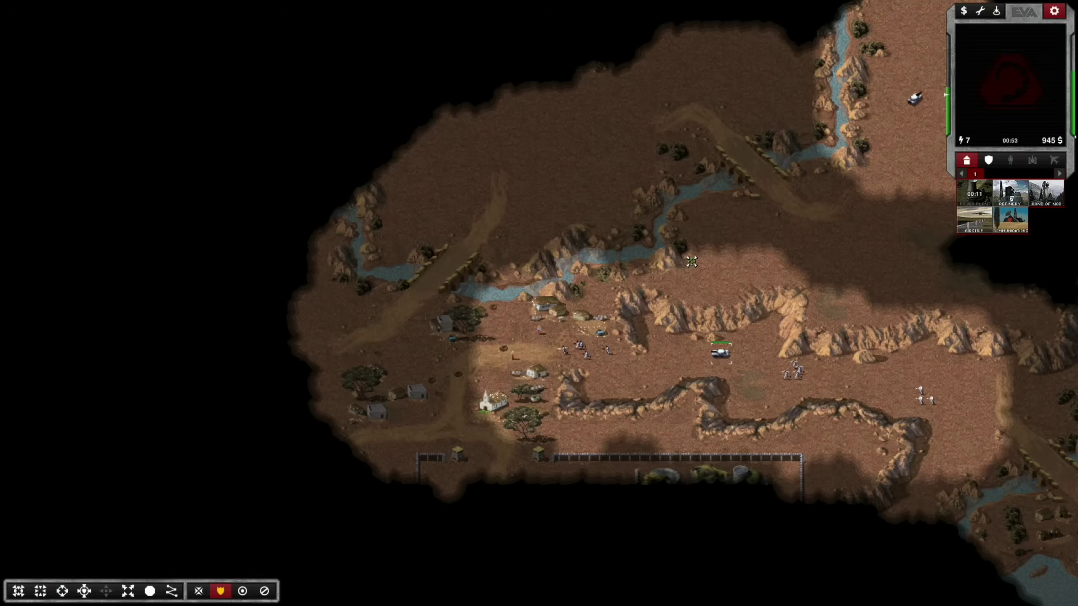
Select the Light Tank, pan back toward the village base, and pause to view objectives
mouse_move(173, 5)
mouse_move(1075, 2)
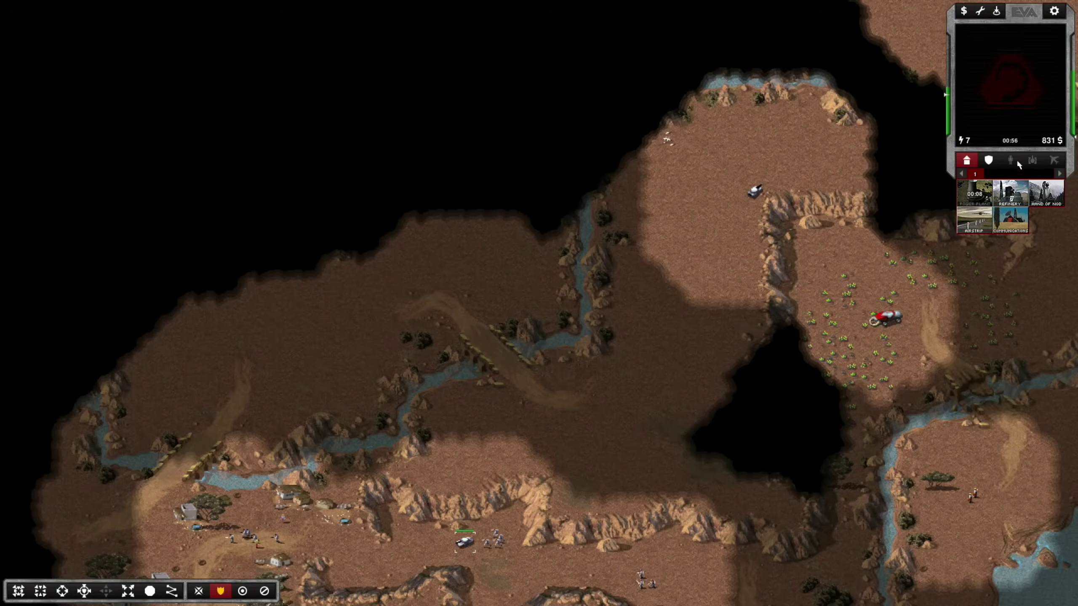
mouse_move(1076, 255)
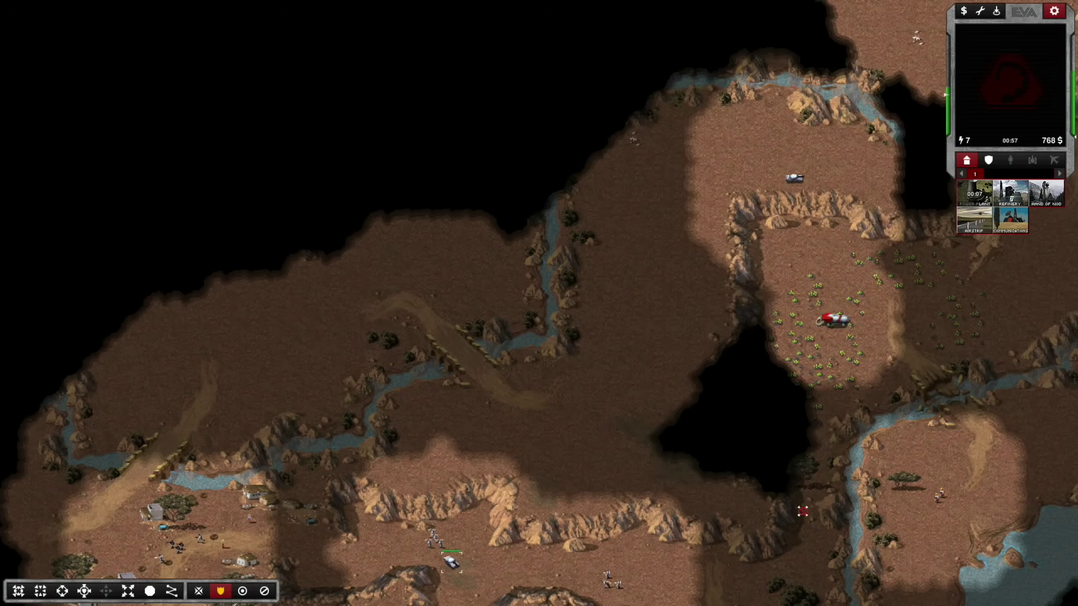
click(828, 179)
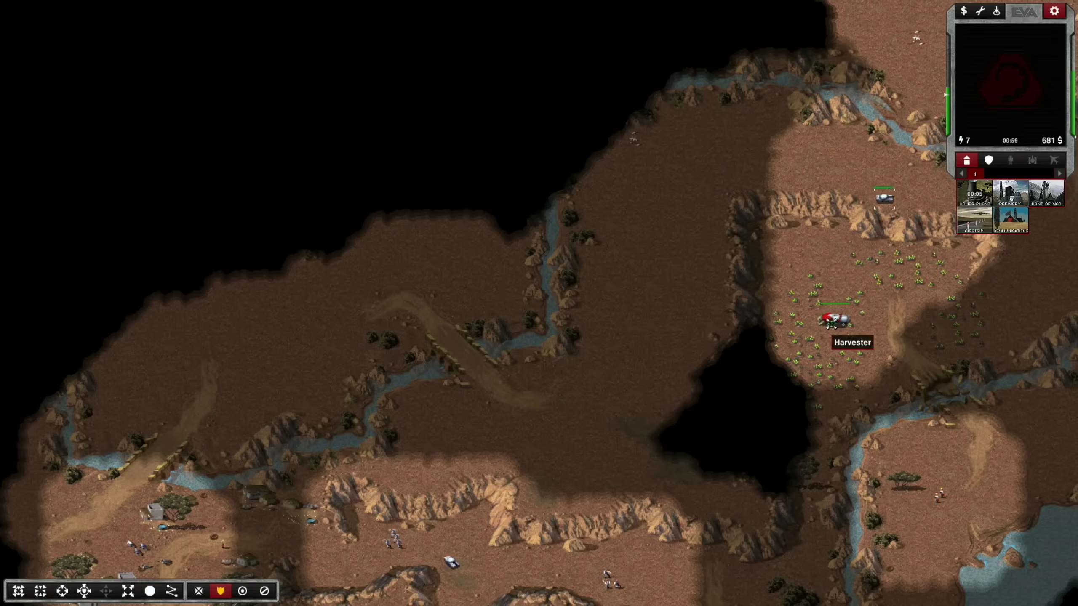
key(Down)
key(Left)
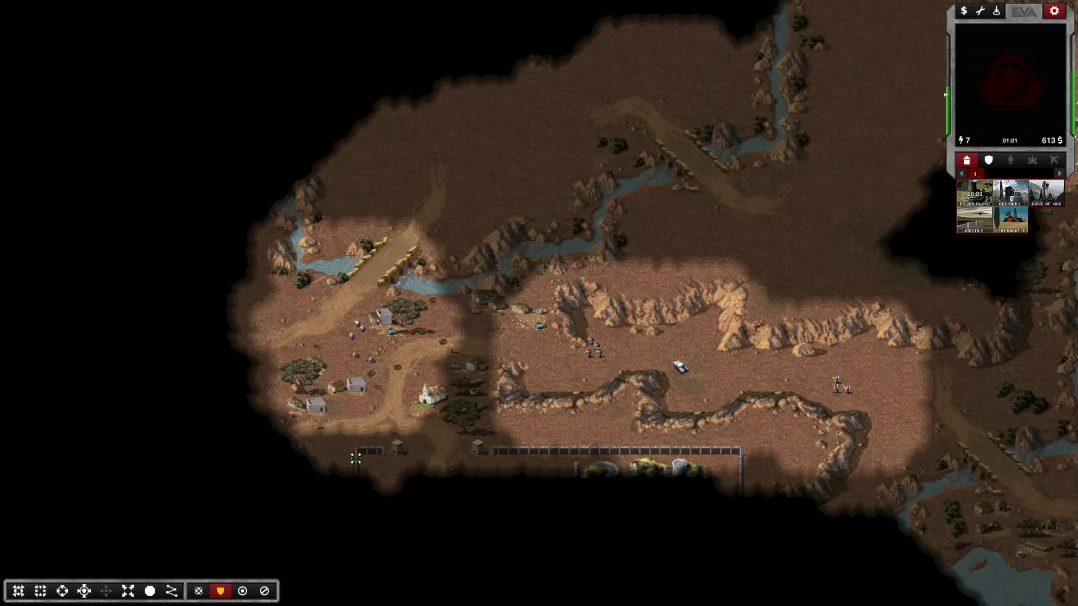
mouse_move(1073, 434)
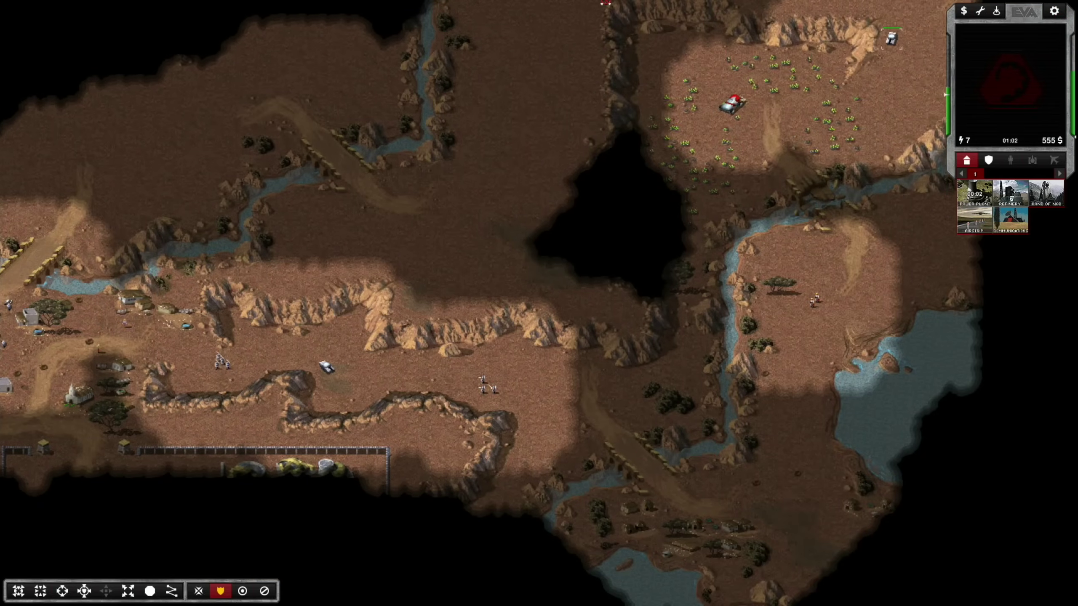
mouse_move(585, 3)
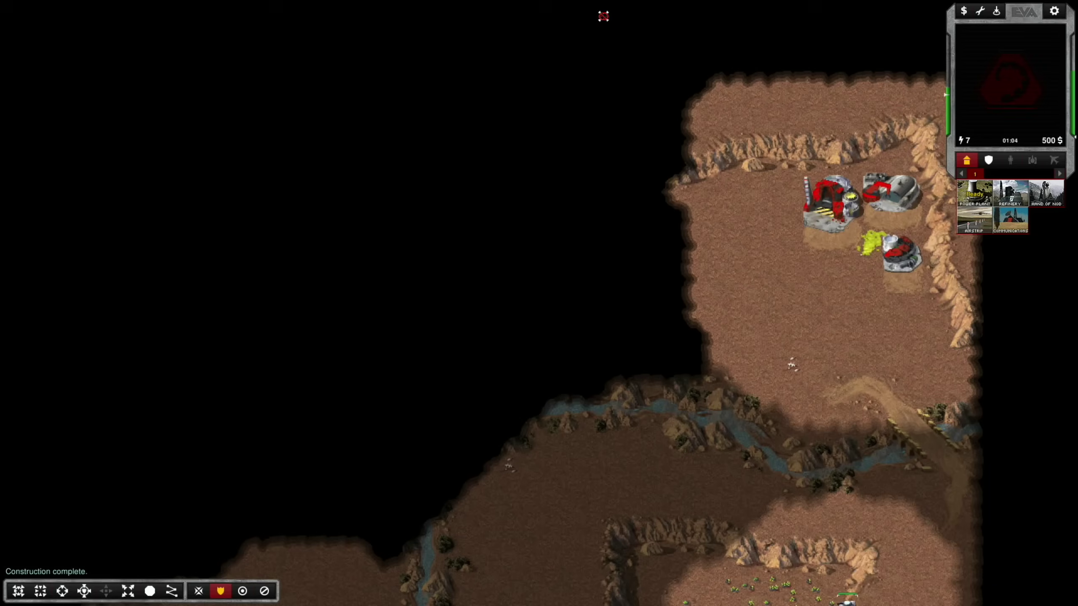
mouse_move(3, 219)
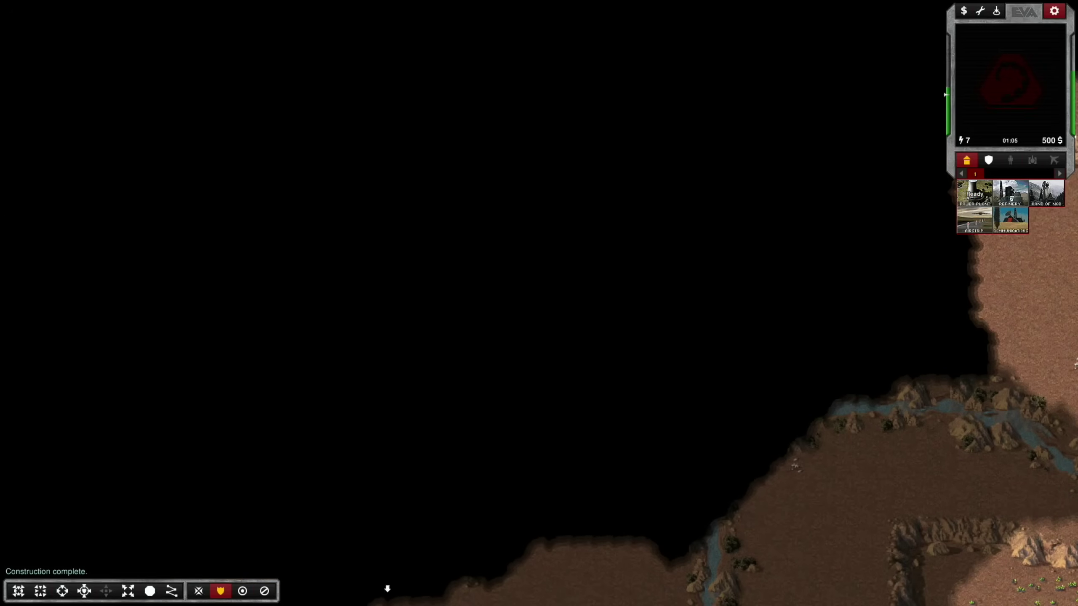
key(Escape)
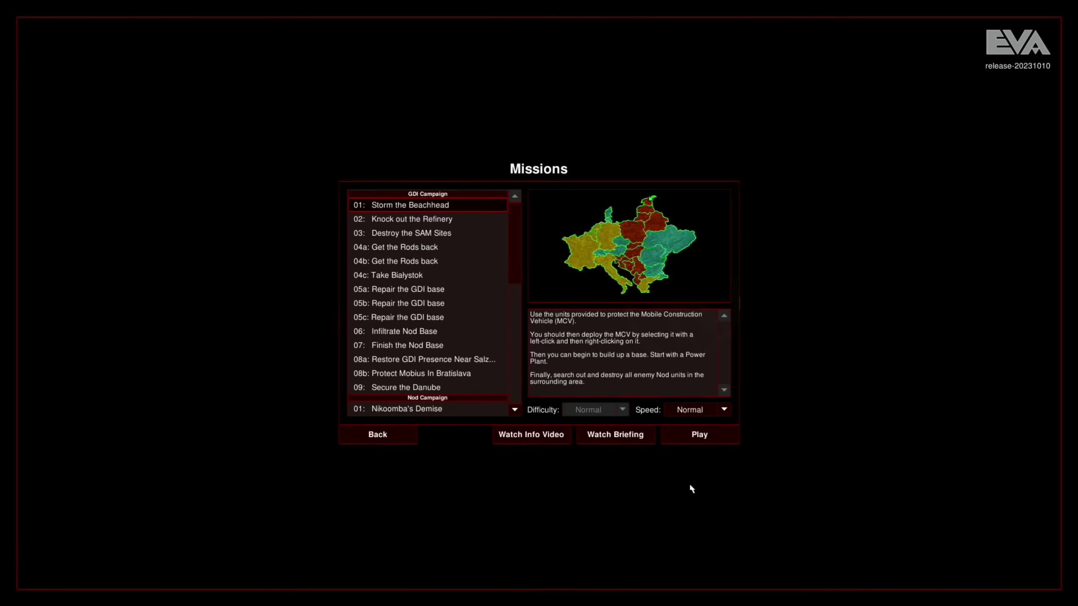
Close OpenRA and launch Files and LibreOffice Writer
key(super)
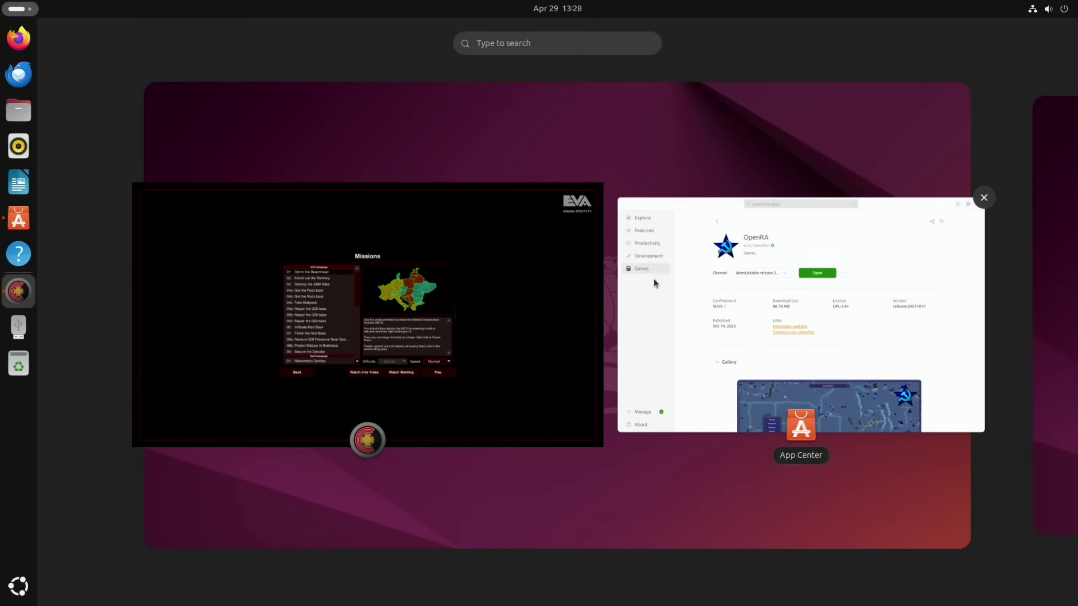
click(606, 182)
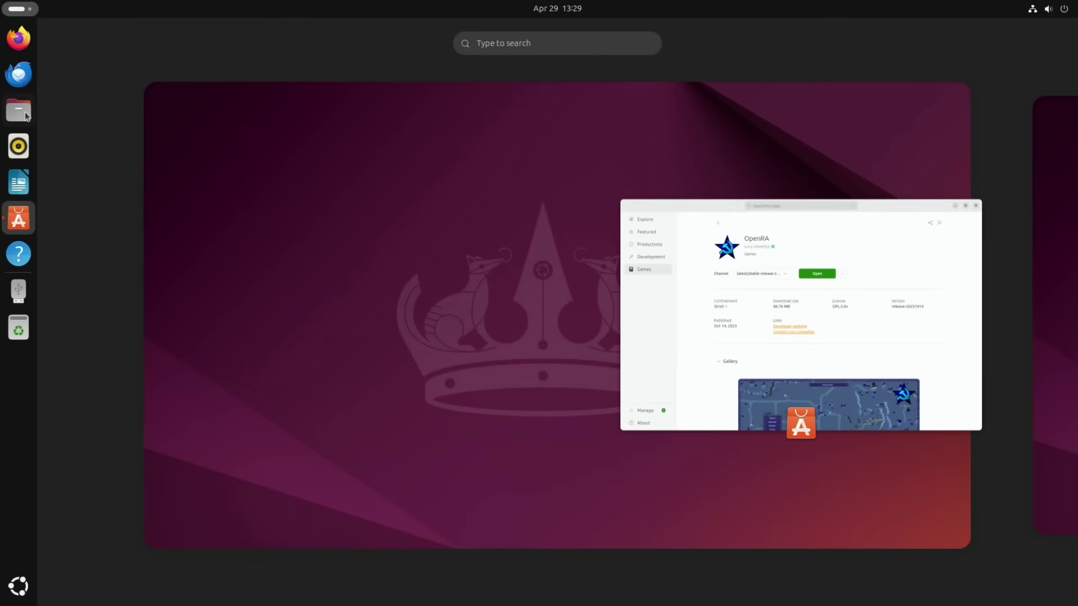
click(18, 111)
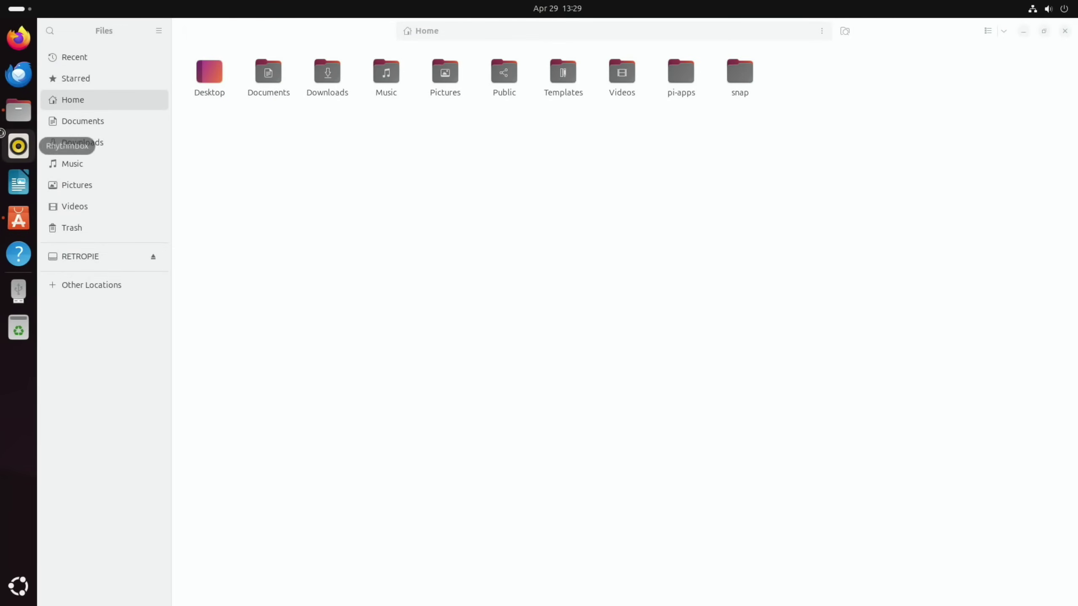
click(18, 183)
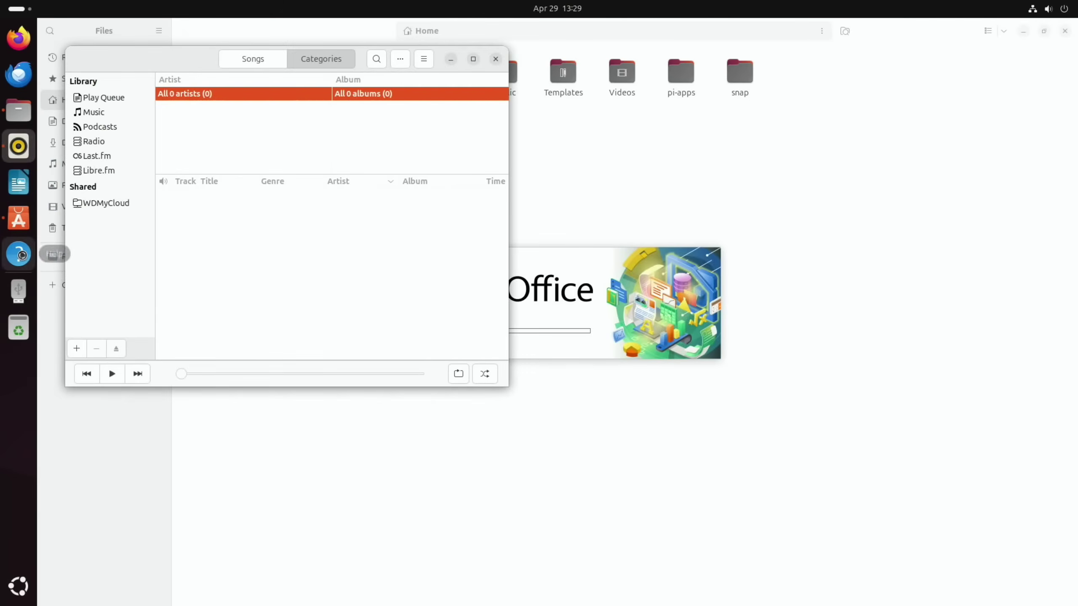
Open Help, the RETROPIE drive and Trash, then move App Center to another workspace
click(18, 253)
click(21, 305)
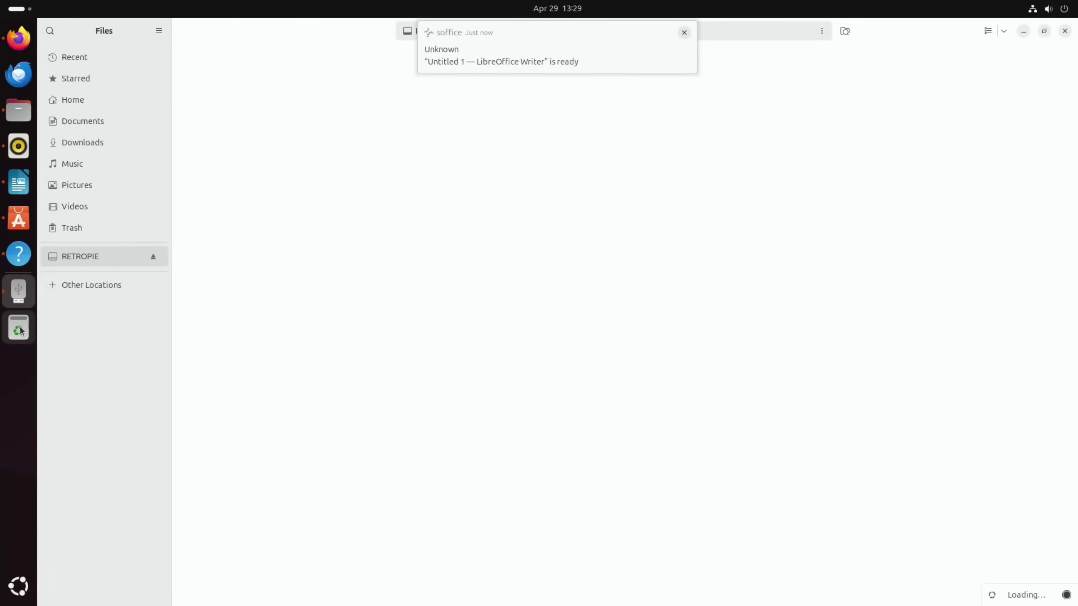
click(19, 329)
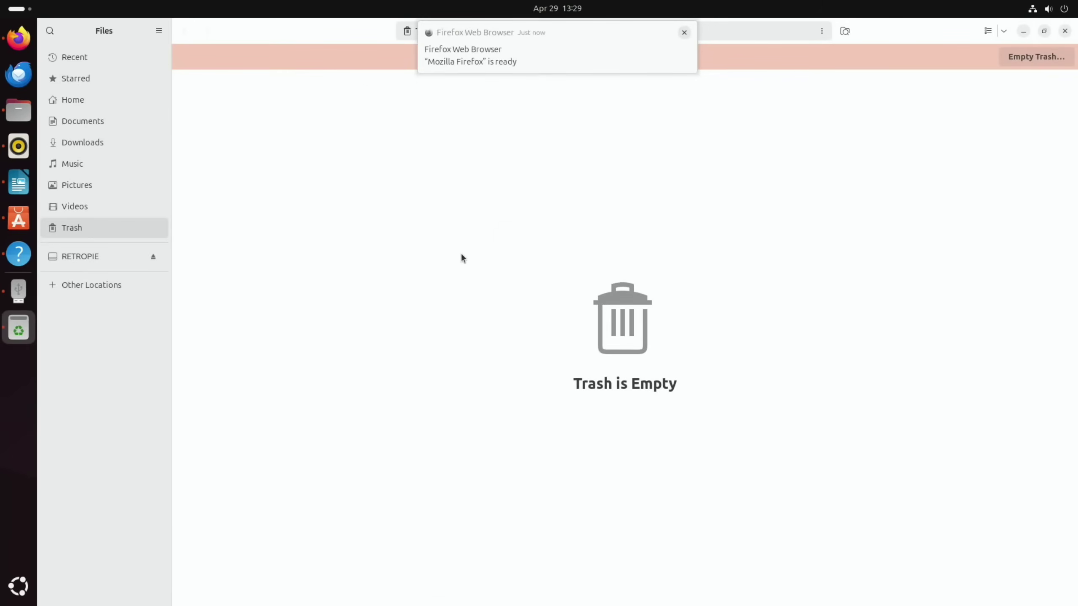
key(super)
drag(757, 127, 1029, 167)
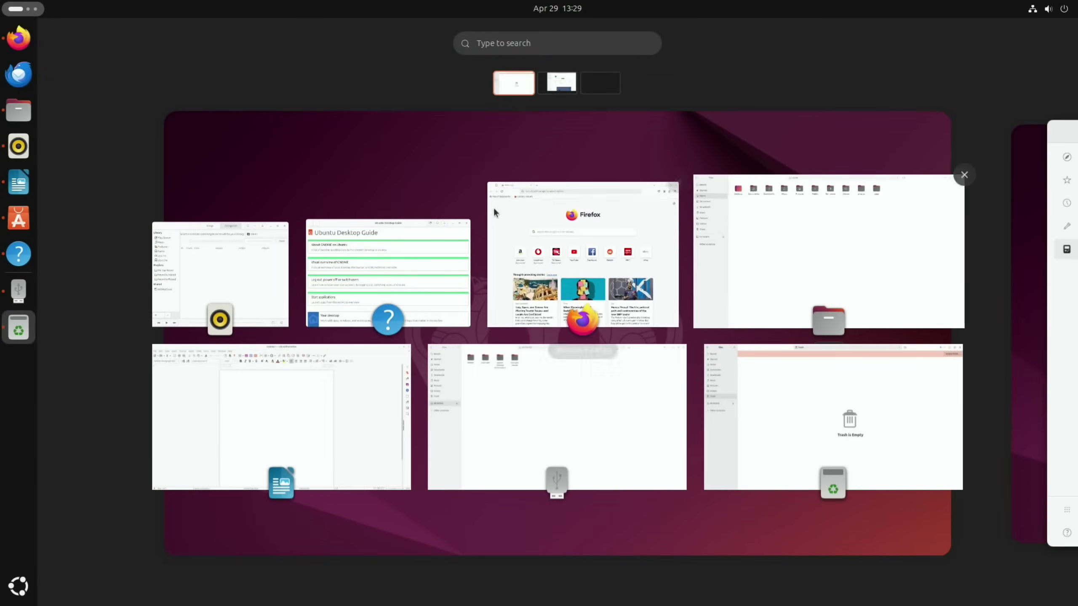
Open Settings and view the Network, Bluetooth, Displays, Sound and Power pages
click(1054, 7)
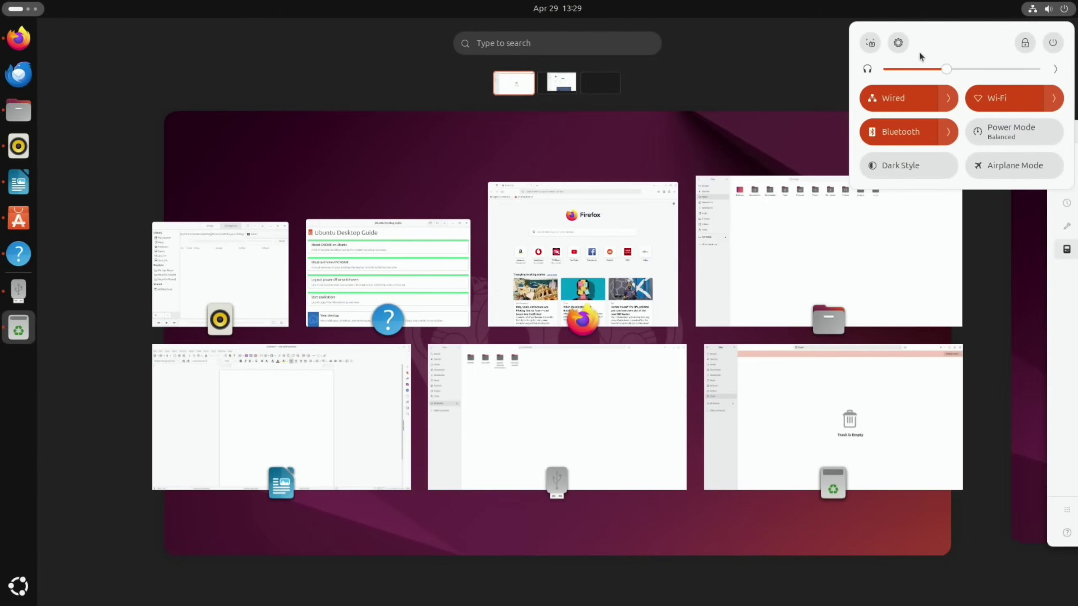
click(898, 44)
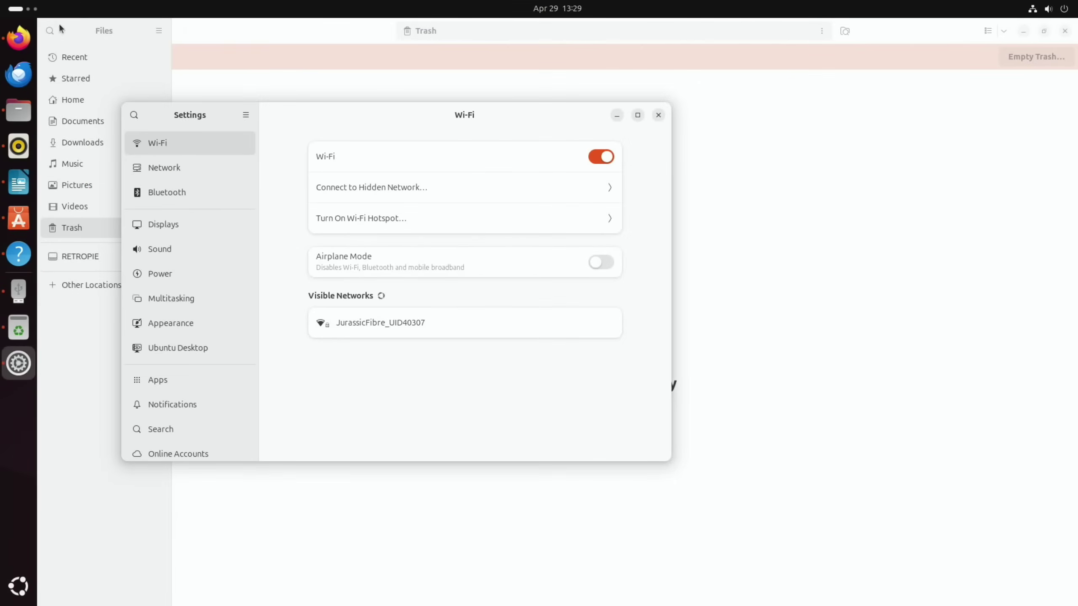
click(167, 170)
click(174, 194)
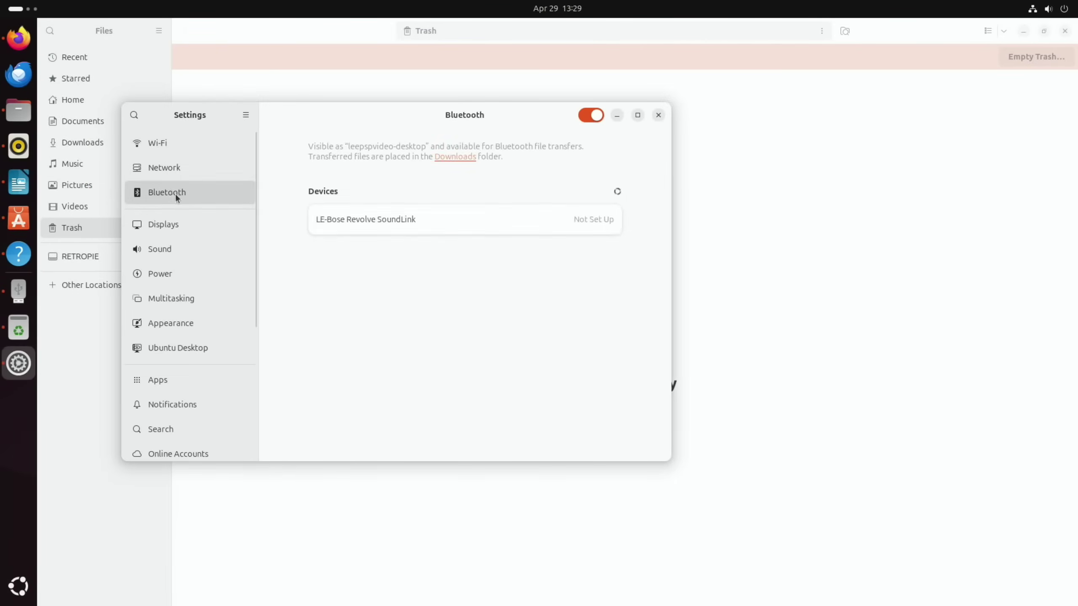
click(178, 226)
click(177, 244)
click(177, 272)
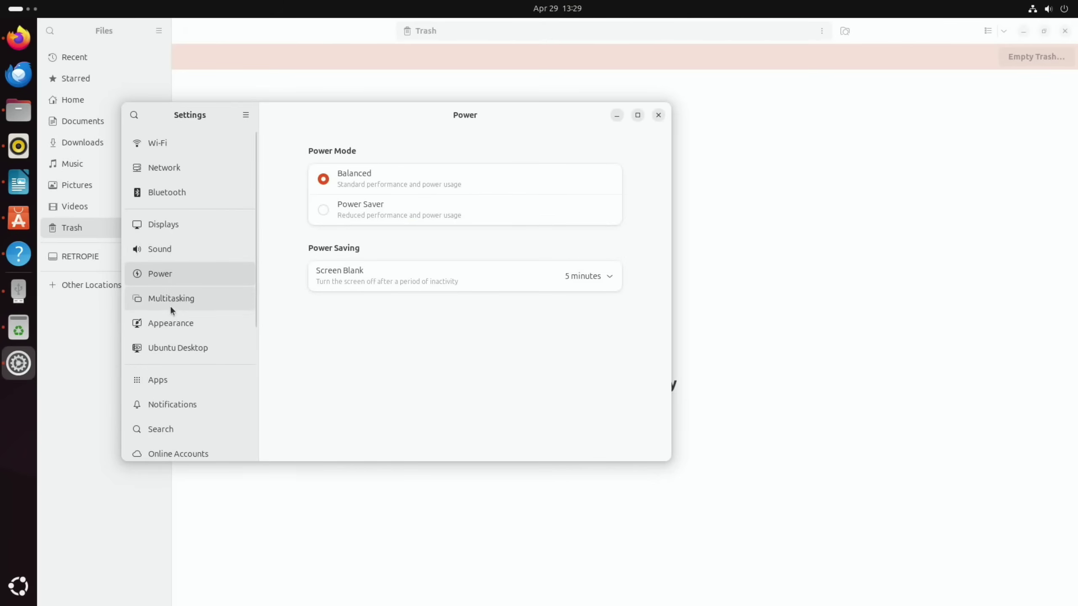
View Multitasking, Appearance, Apps, Notifications, Search and Online Accounts, then close Settings
click(168, 306)
click(155, 327)
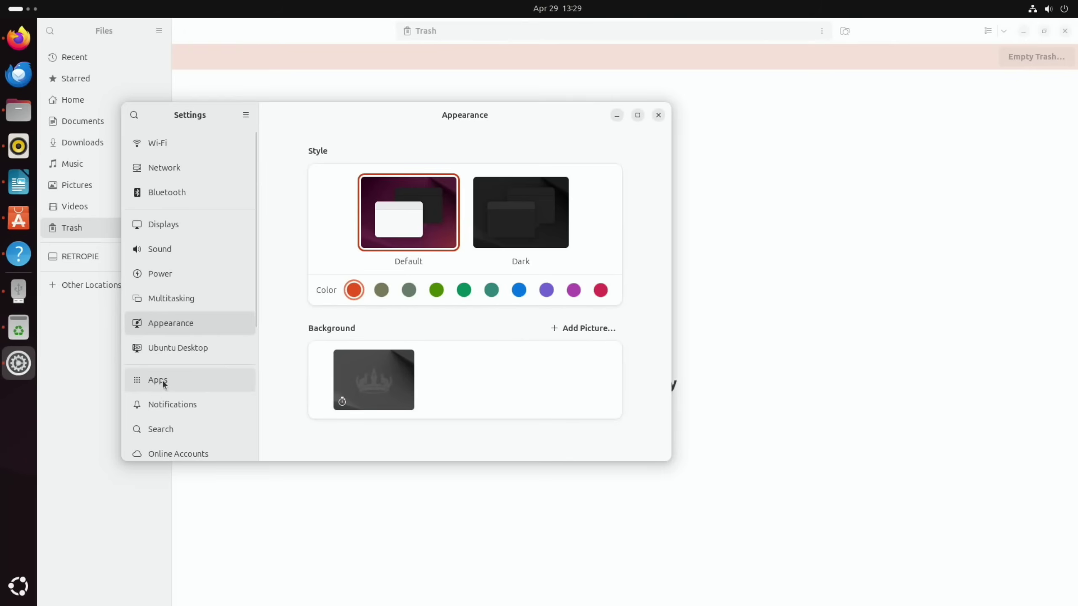
click(162, 380)
click(162, 405)
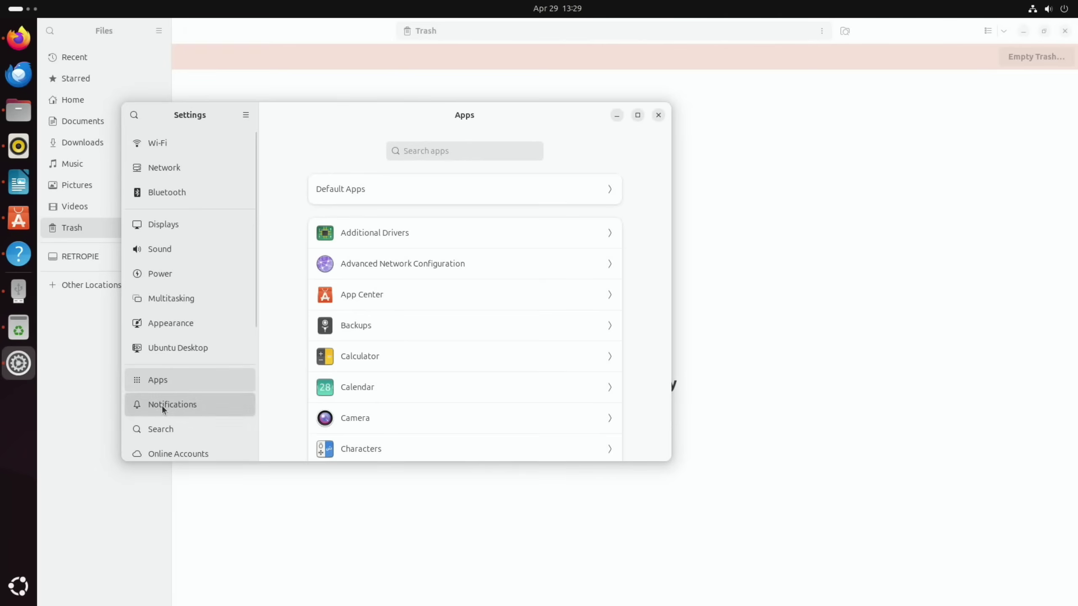
click(167, 431)
click(175, 451)
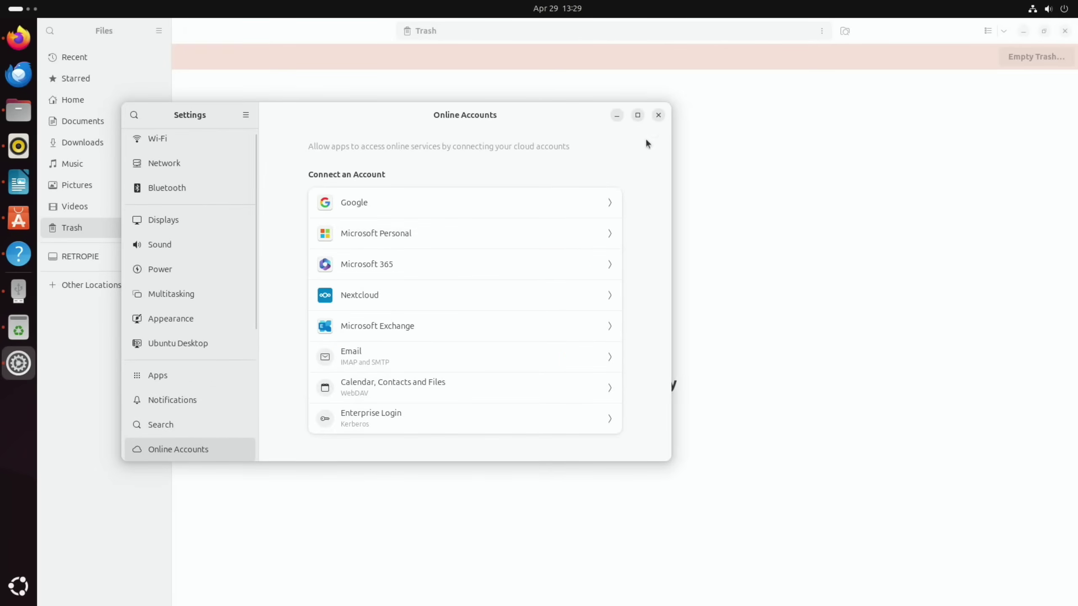
click(658, 116)
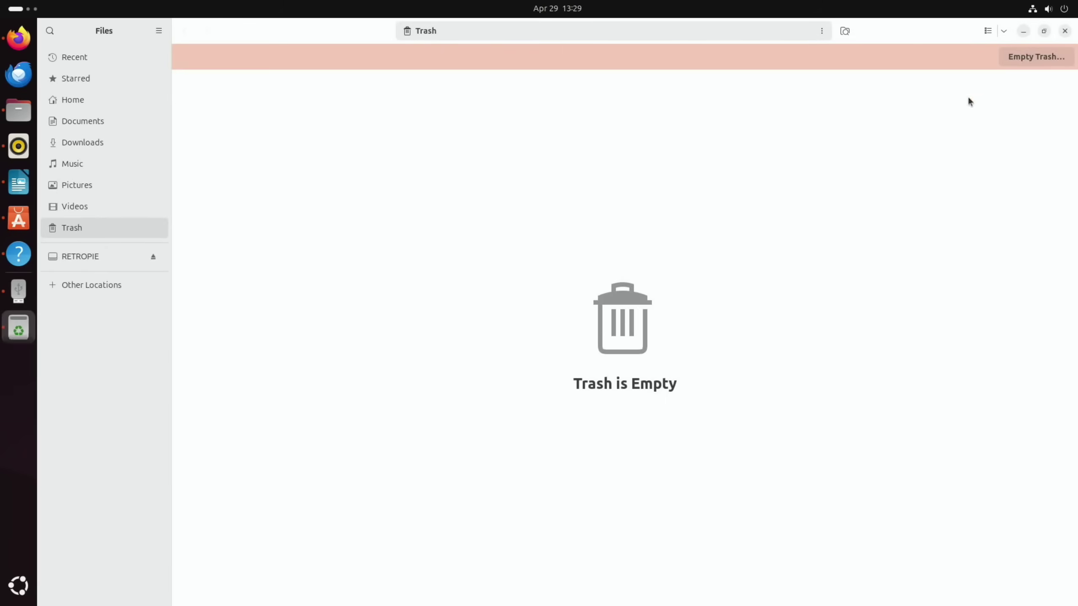
Close Files, launch Firefox from the app grid, and move it aside to reveal Writer
click(1067, 30)
click(25, 588)
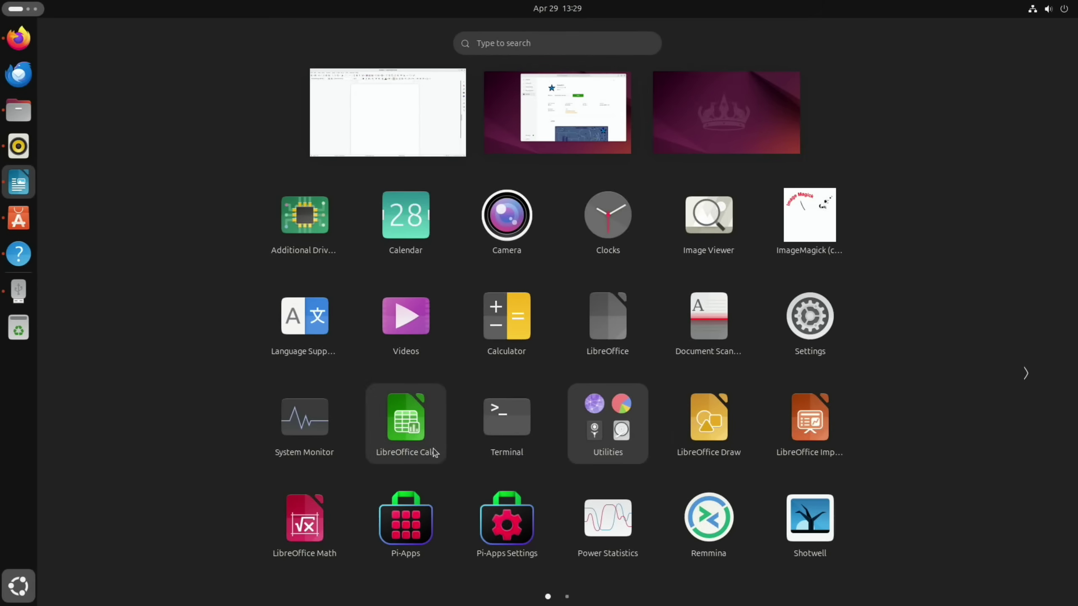
scroll(578, 549, down, 1)
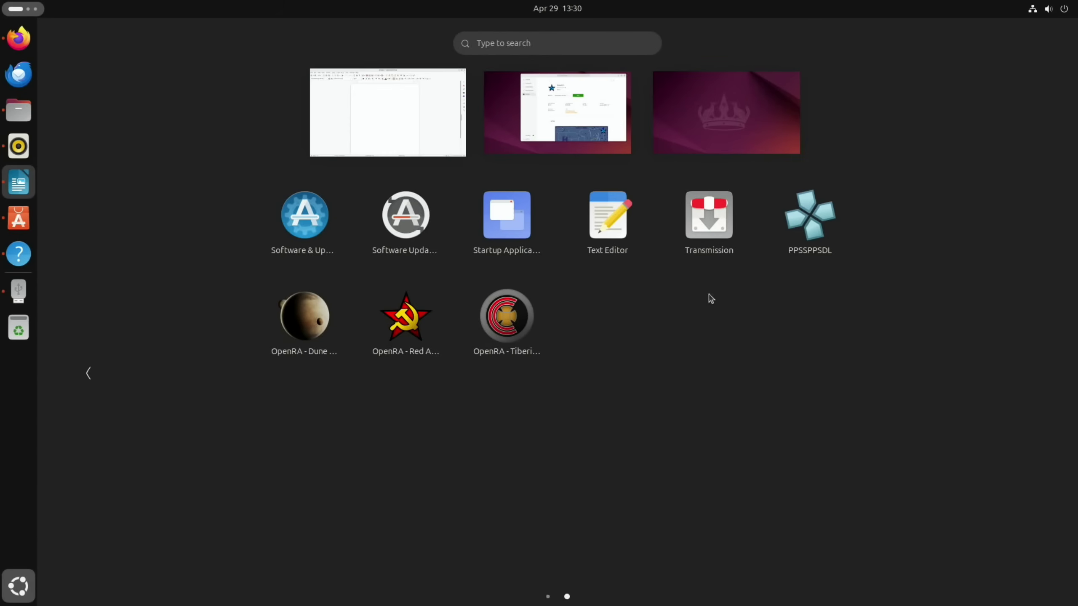
click(18, 39)
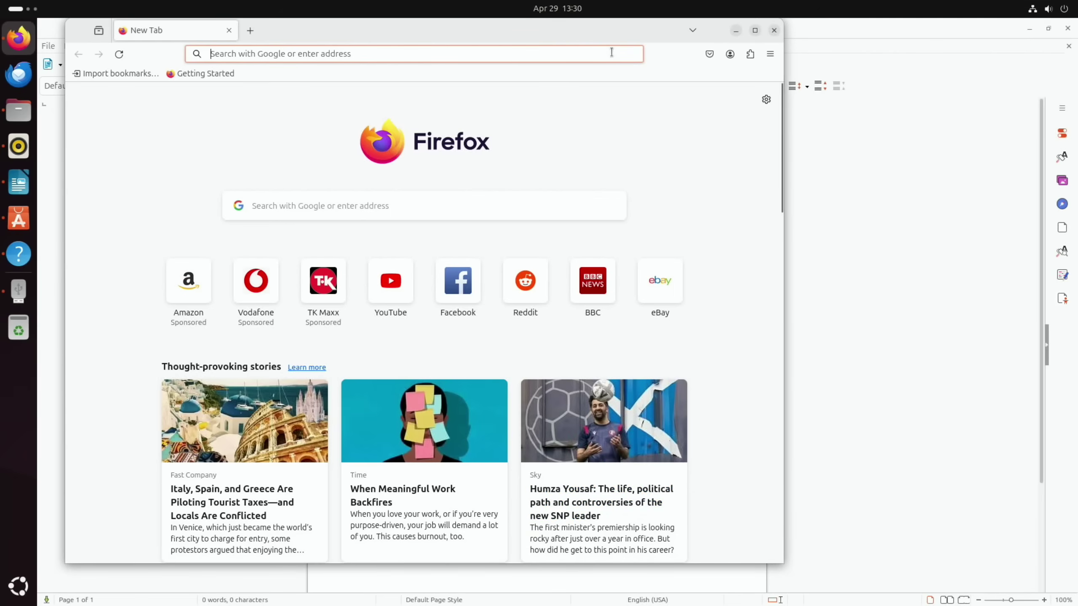
drag(591, 27, 893, 210)
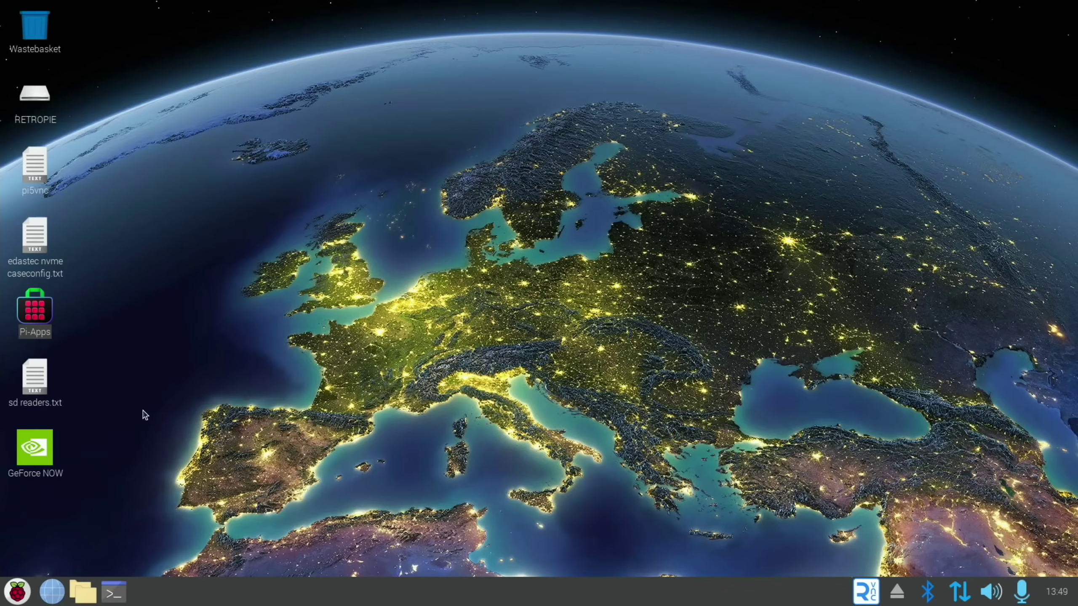
Launch balenaEtcher by searching 'bale' in the app menu
key(super)
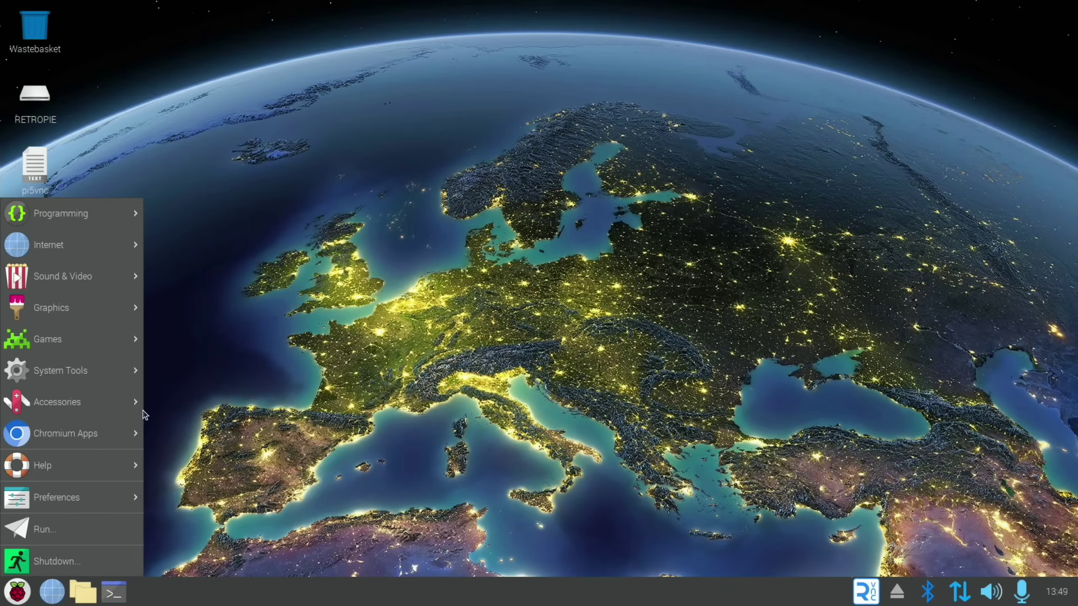
text(bal)
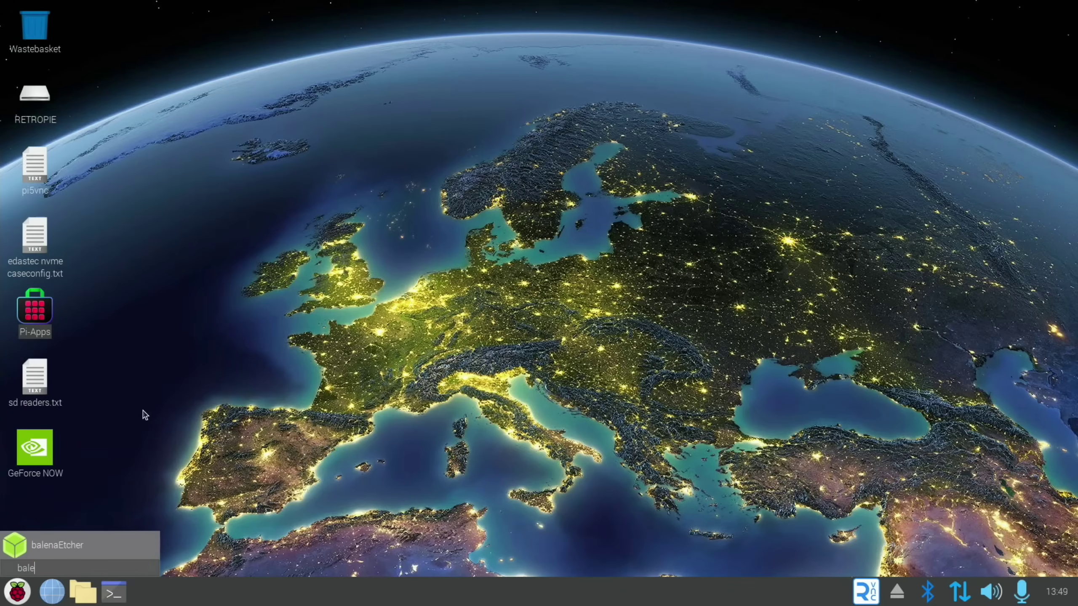
text(e)
key(Return)
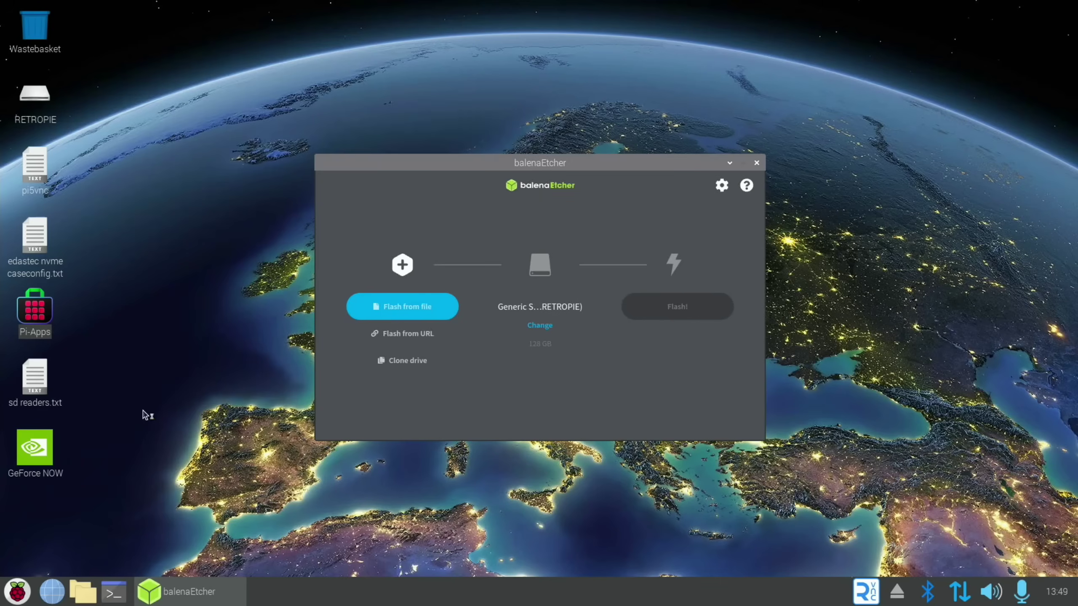
Load pinn.img from Downloads as the source image and bring up the target drive list
click(390, 312)
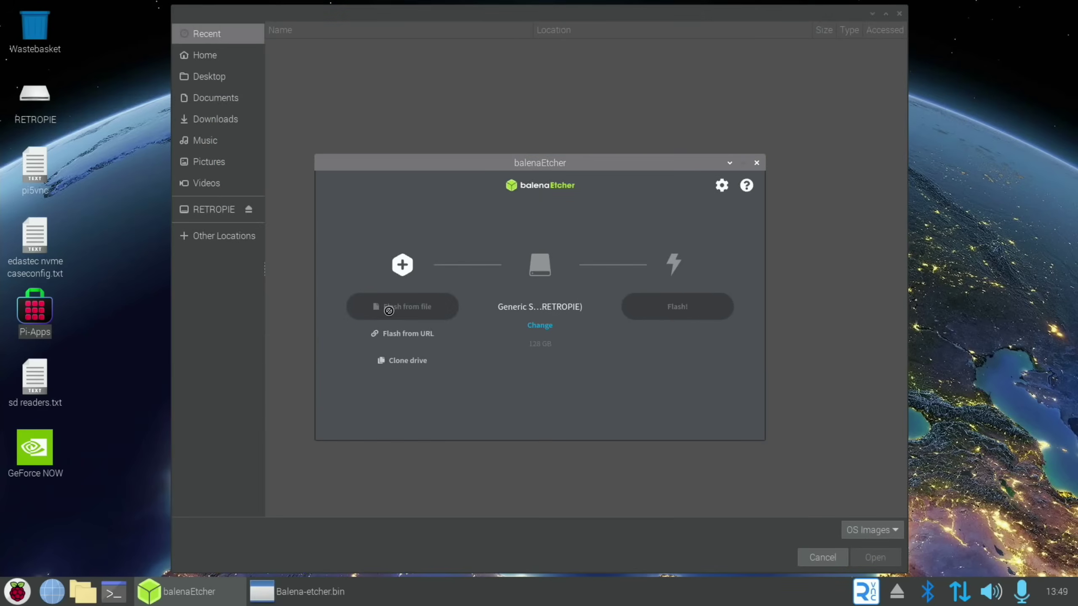
click(198, 122)
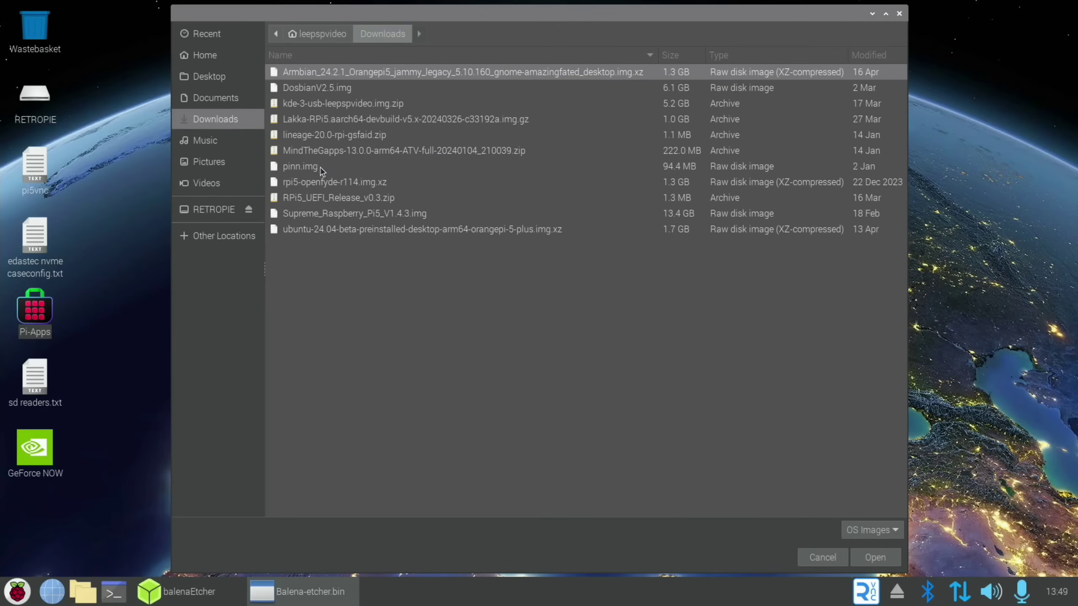
click(309, 164)
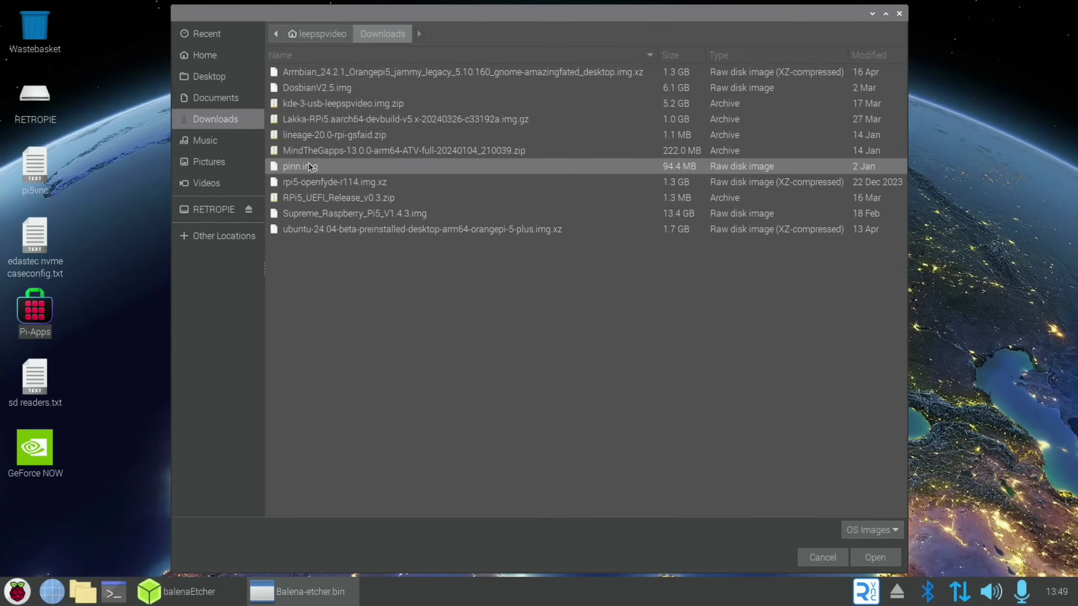
click(875, 557)
click(540, 334)
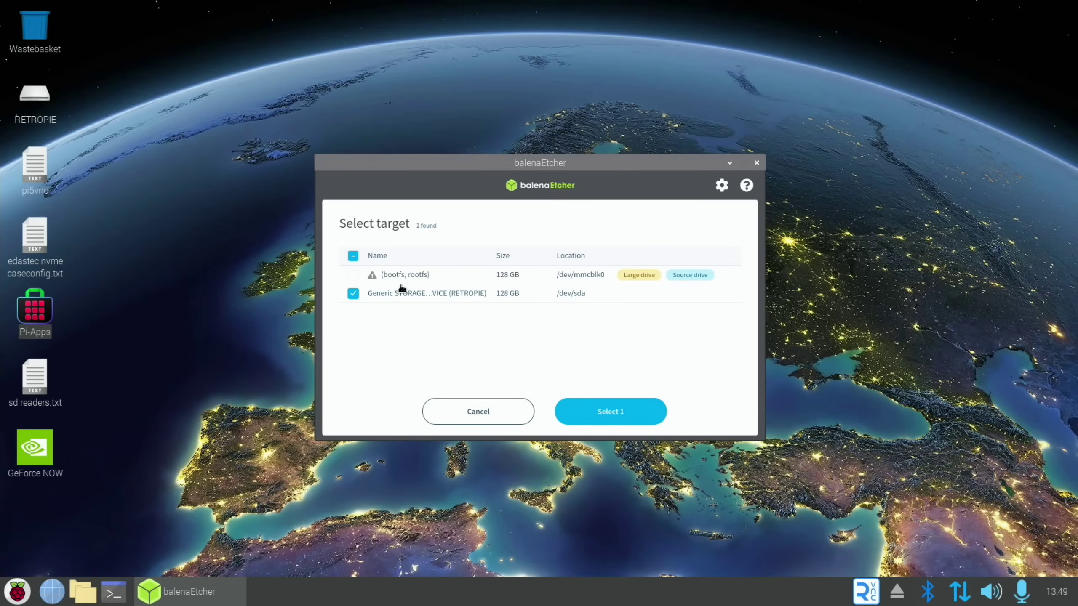
Confirm the 128 GB RETROPIE drive as pinn.img's target, close Etcher, then bring up Shutdown Options
click(610, 411)
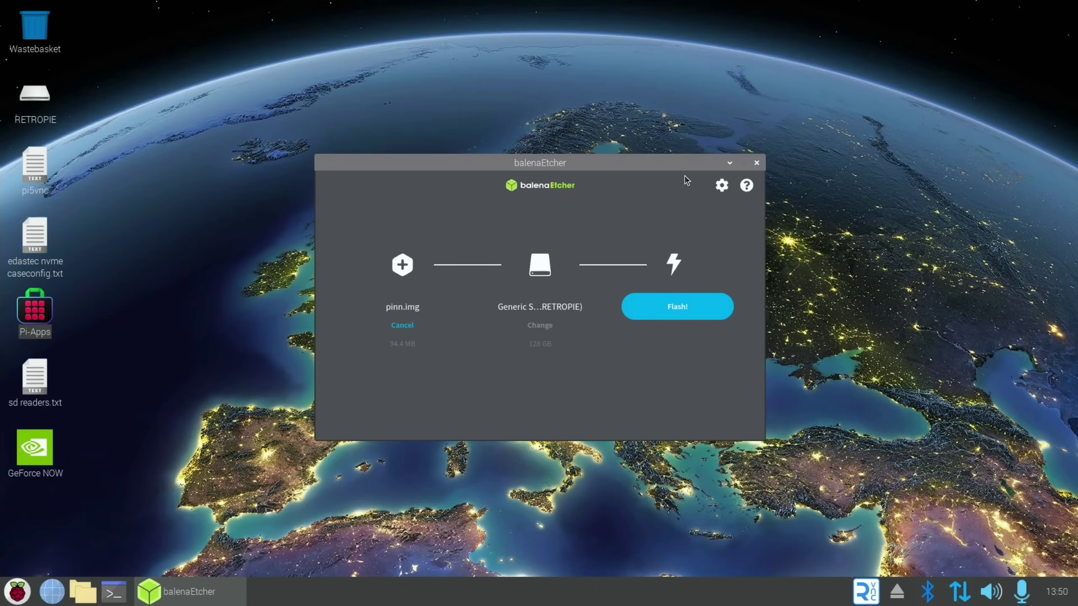
click(756, 163)
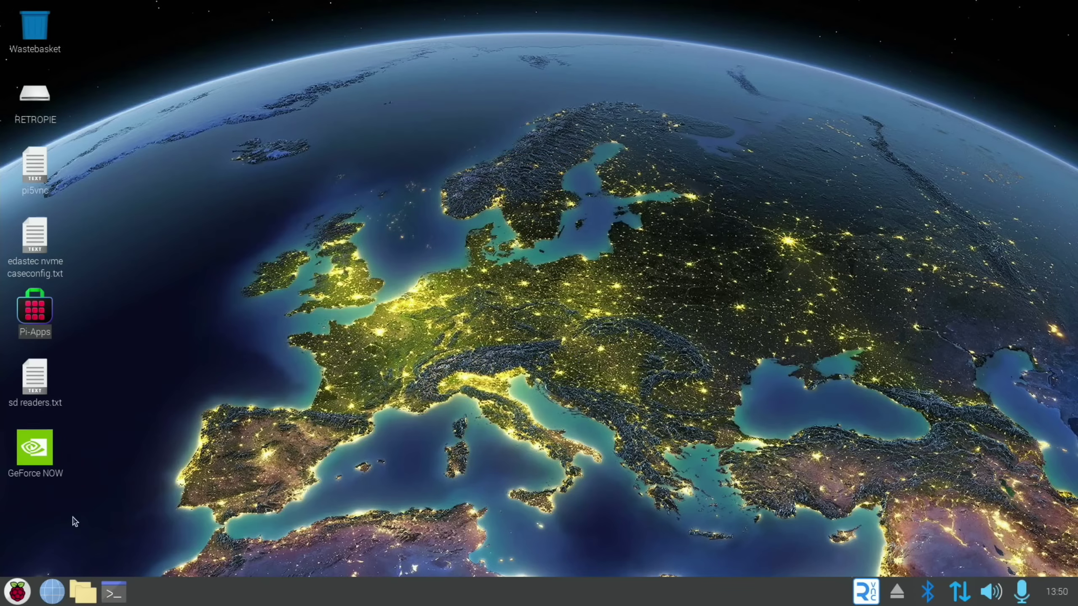
click(19, 589)
click(47, 569)
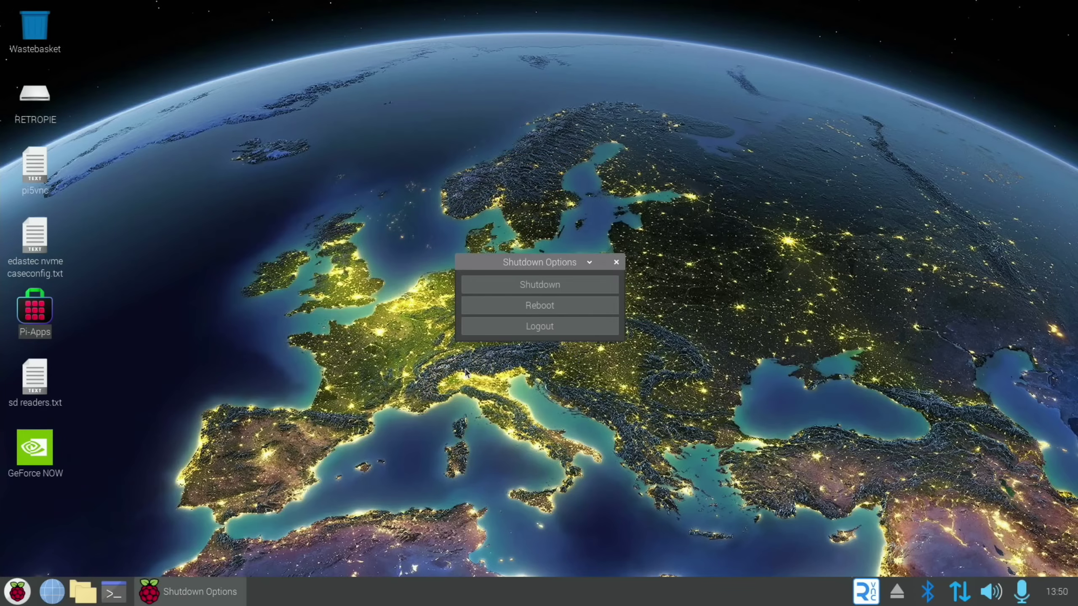